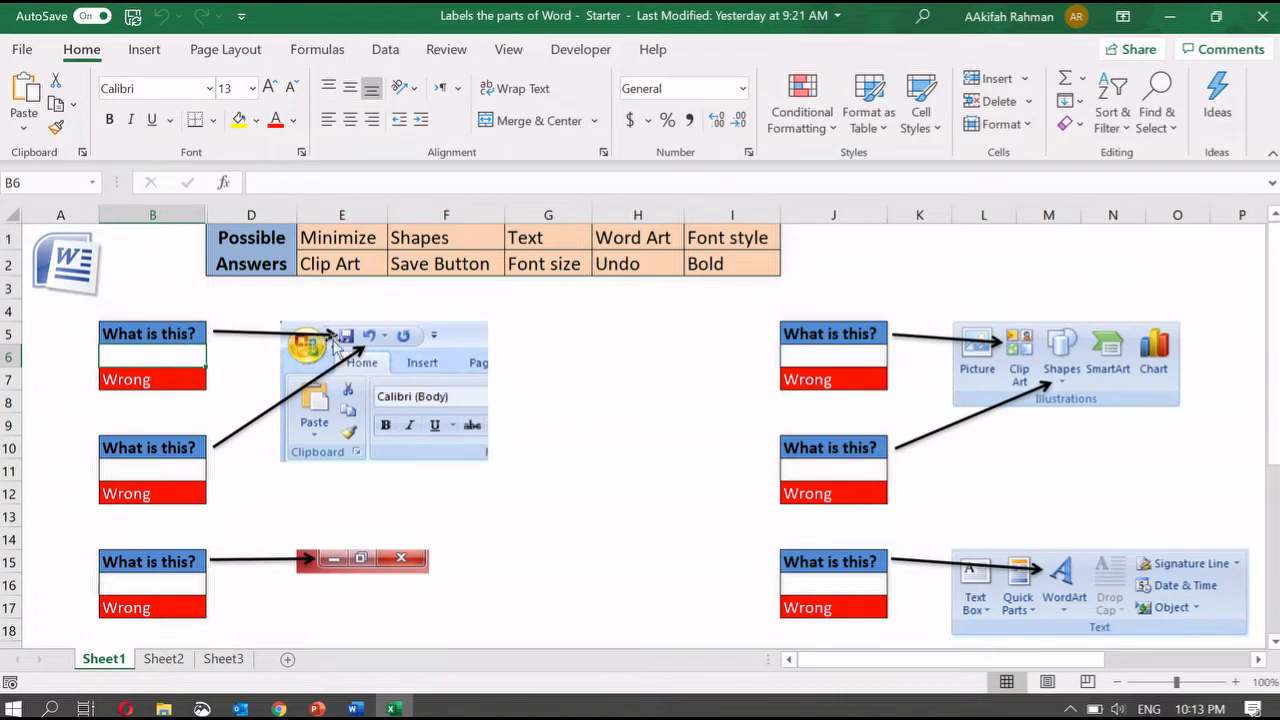
- Copy the Save Button and Undo answers into quiz boxes B6 and B11
click(453, 263)
key(ctrl+c)
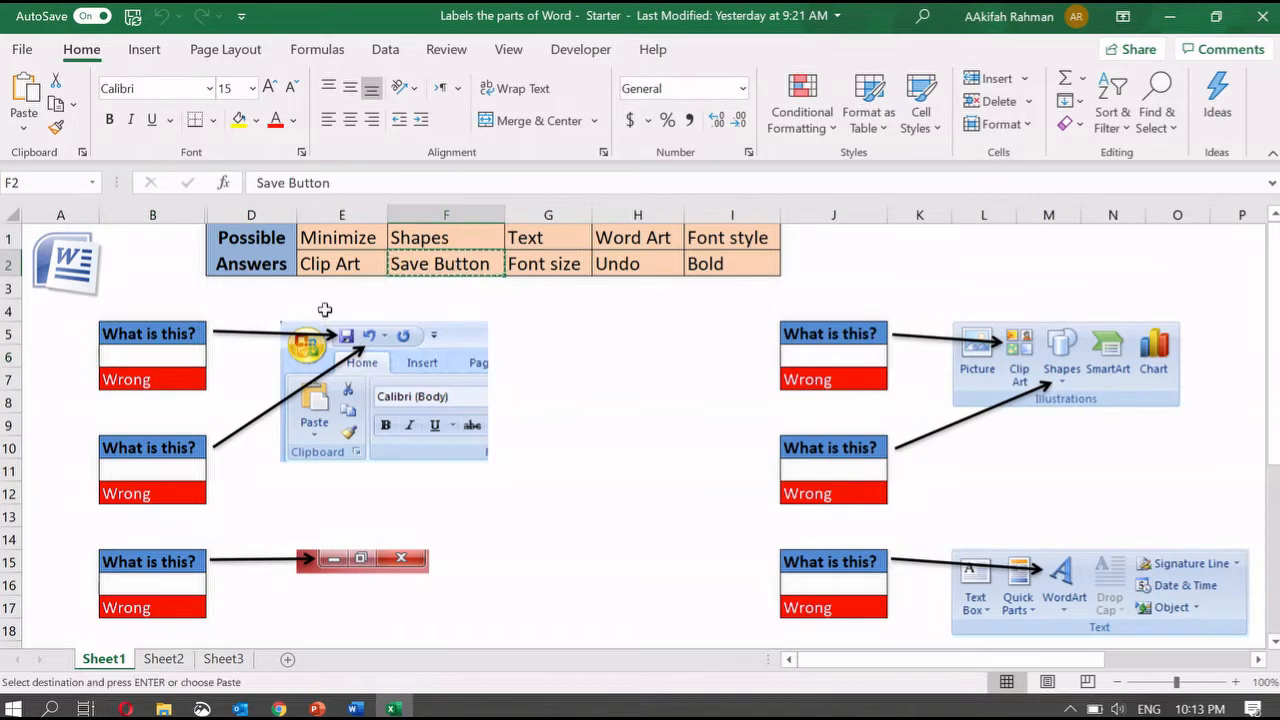
click(189, 351)
key(ctrl+v)
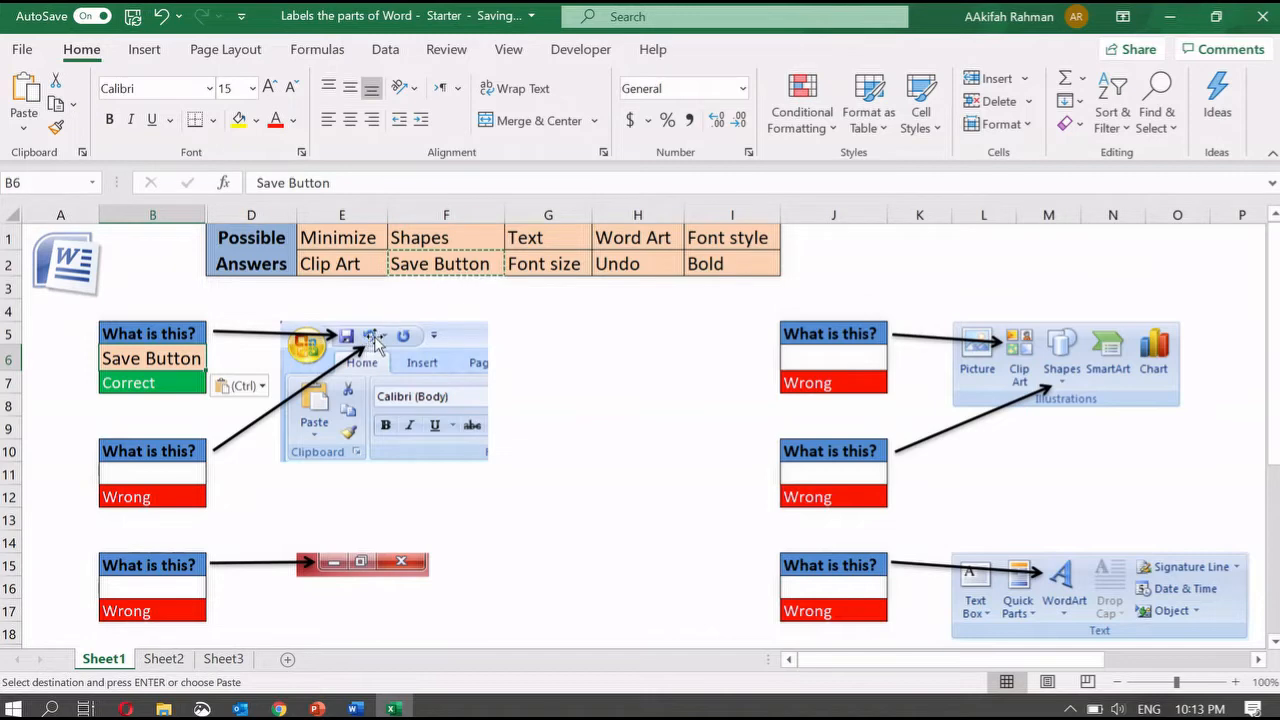
click(628, 262)
key(ctrl+c)
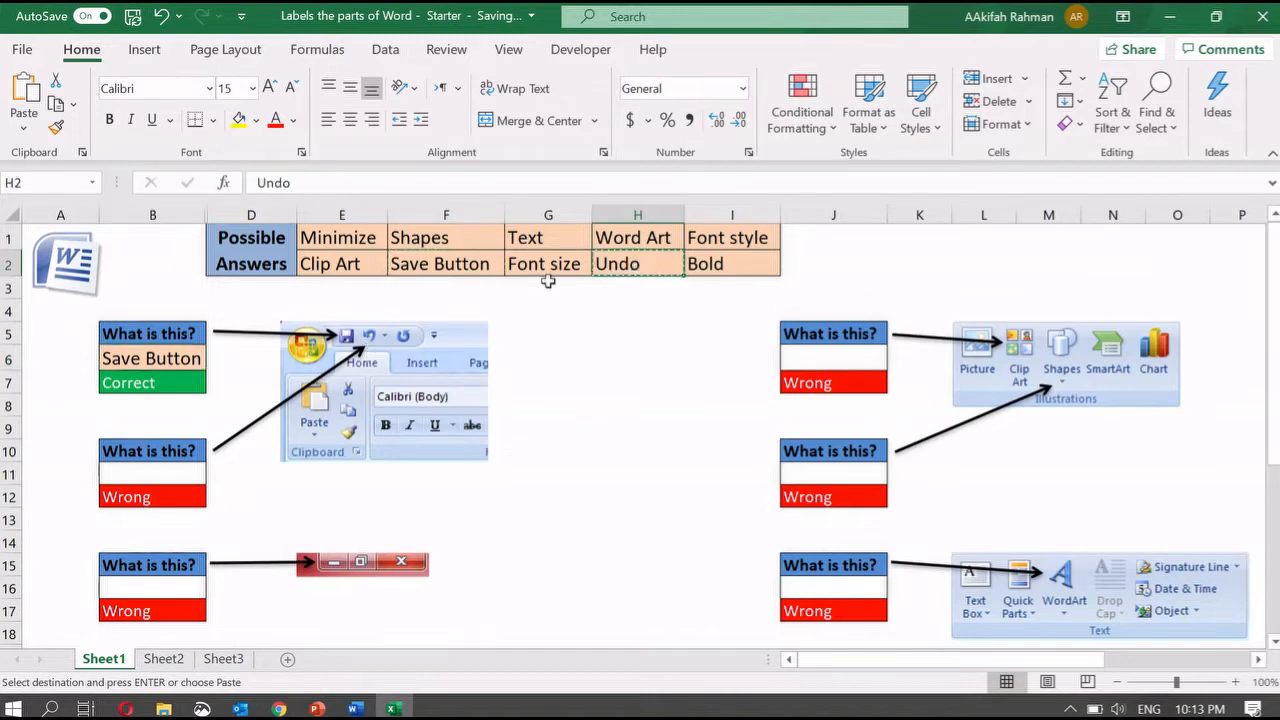
click(132, 477)
key(ctrl+v)
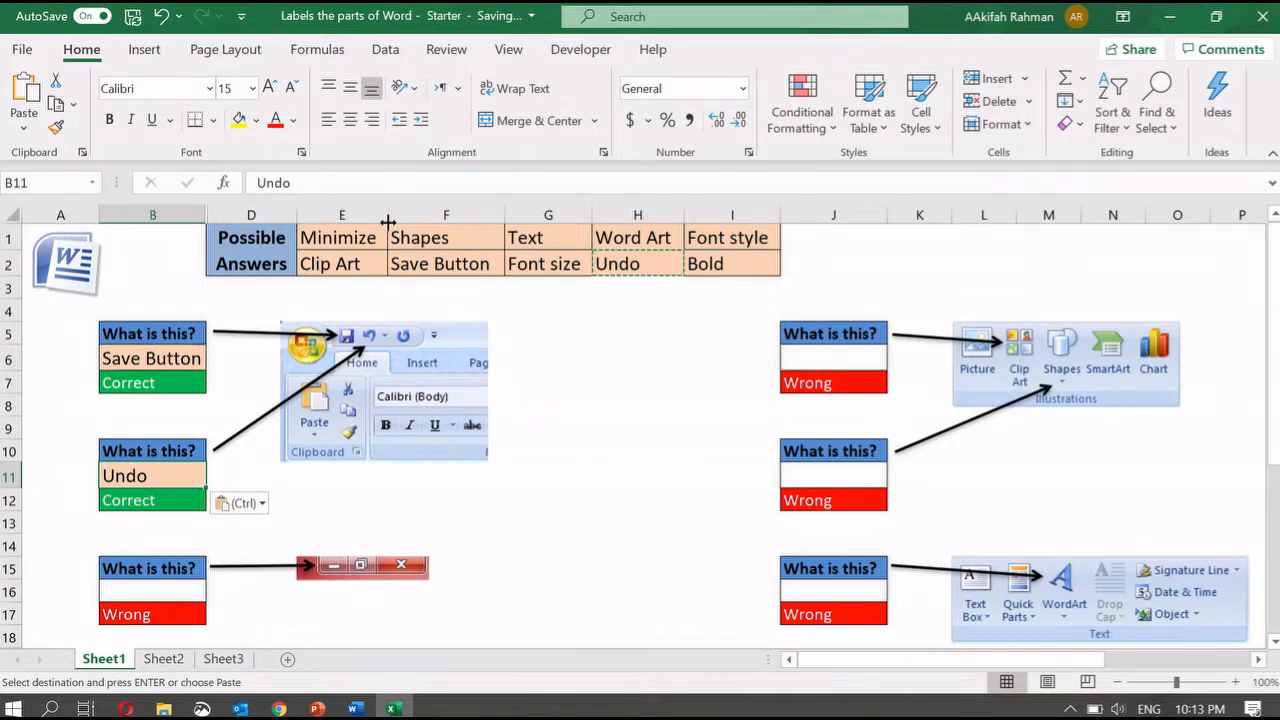
- Copy Clip Art and Shapes into boxes J6 and J11, then copy the Minimize answer
click(329, 267)
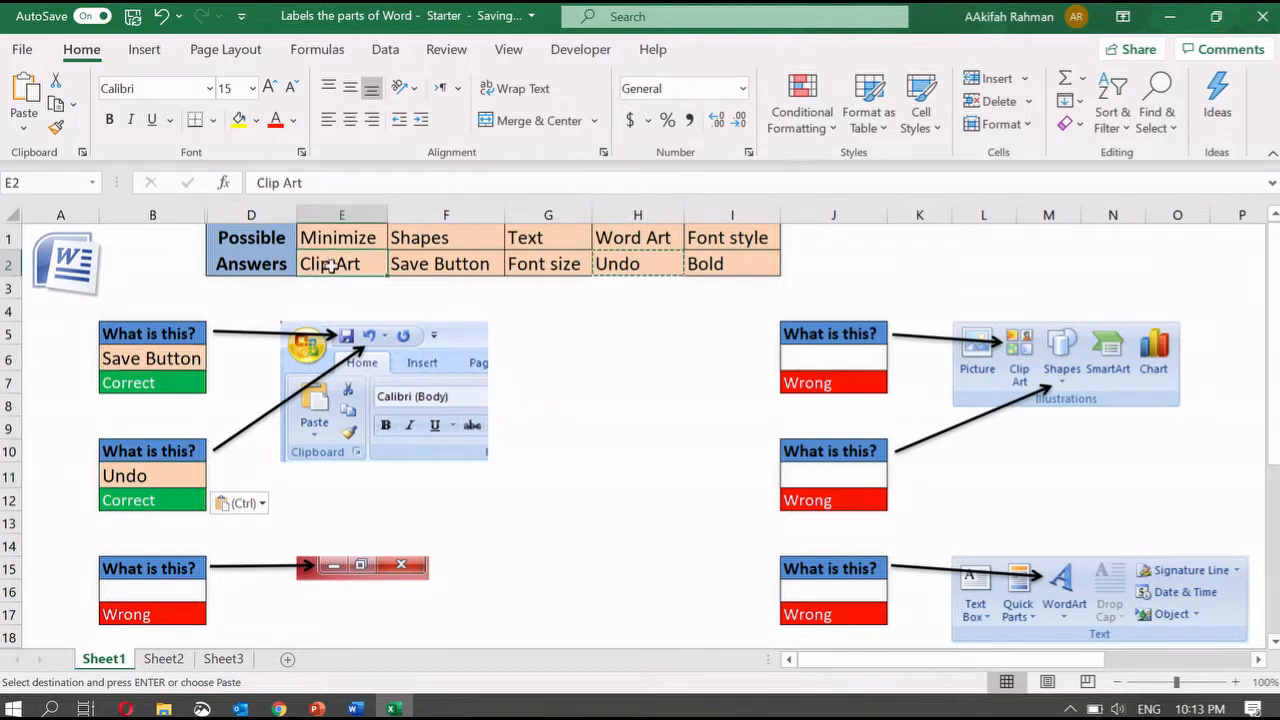
key(ctrl+c)
click(806, 358)
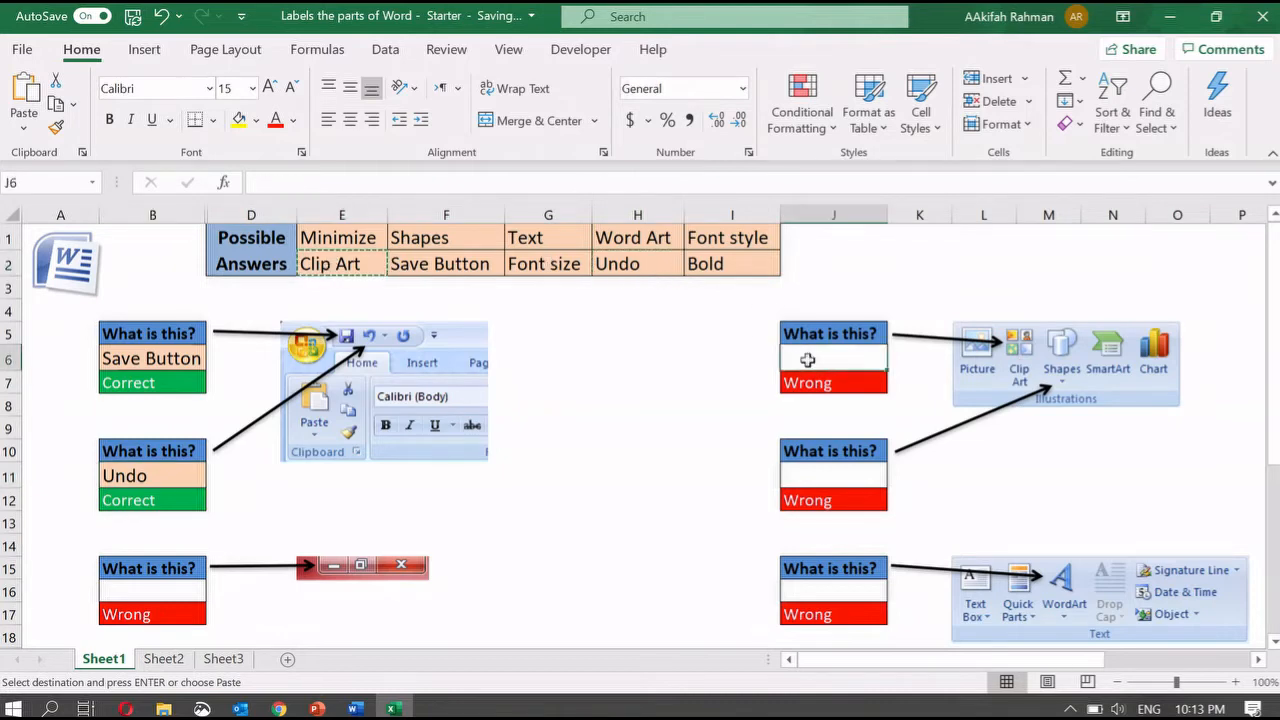
key(ctrl+v)
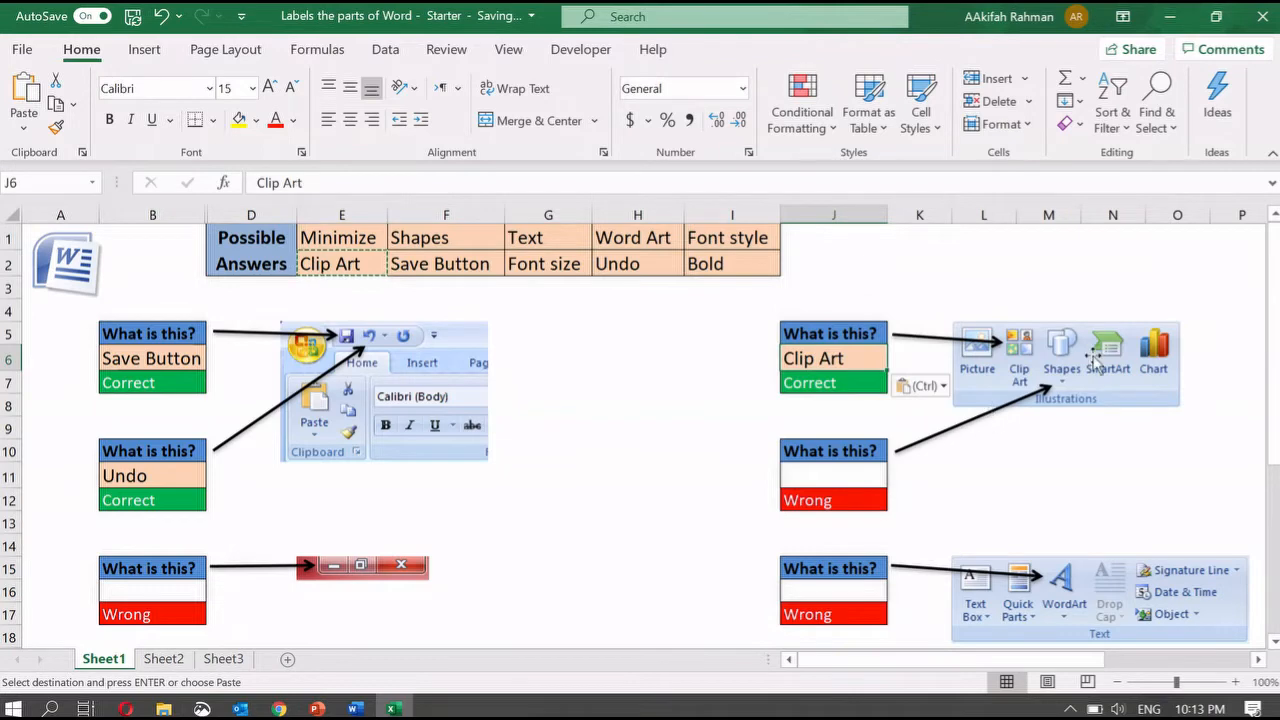
click(456, 245)
key(ctrl+c)
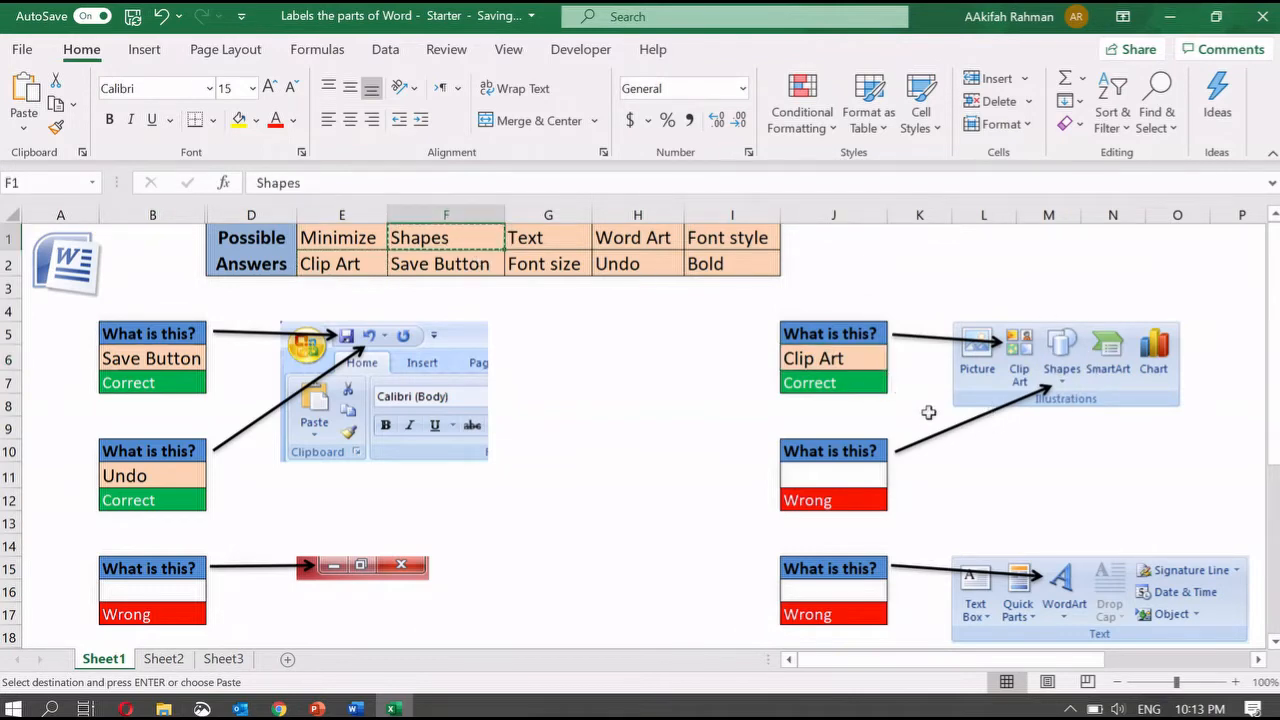
click(849, 470)
key(ctrl+v)
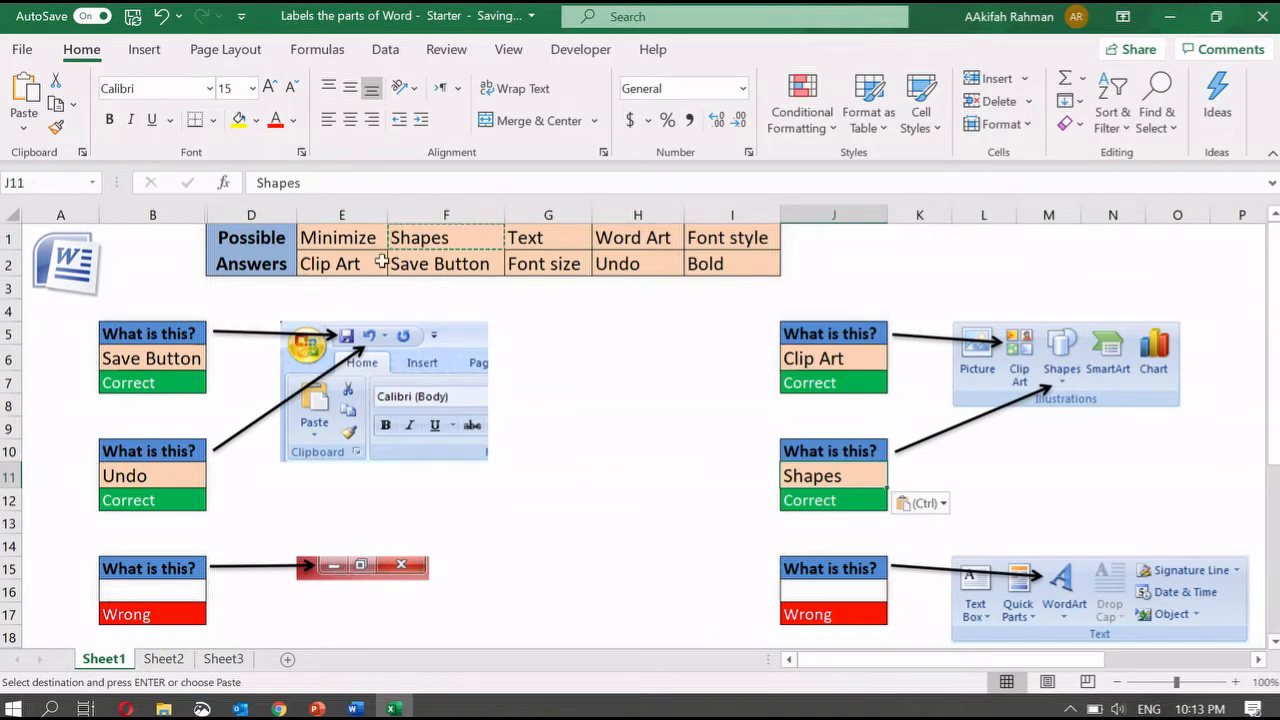
click(355, 240)
key(ctrl+c)
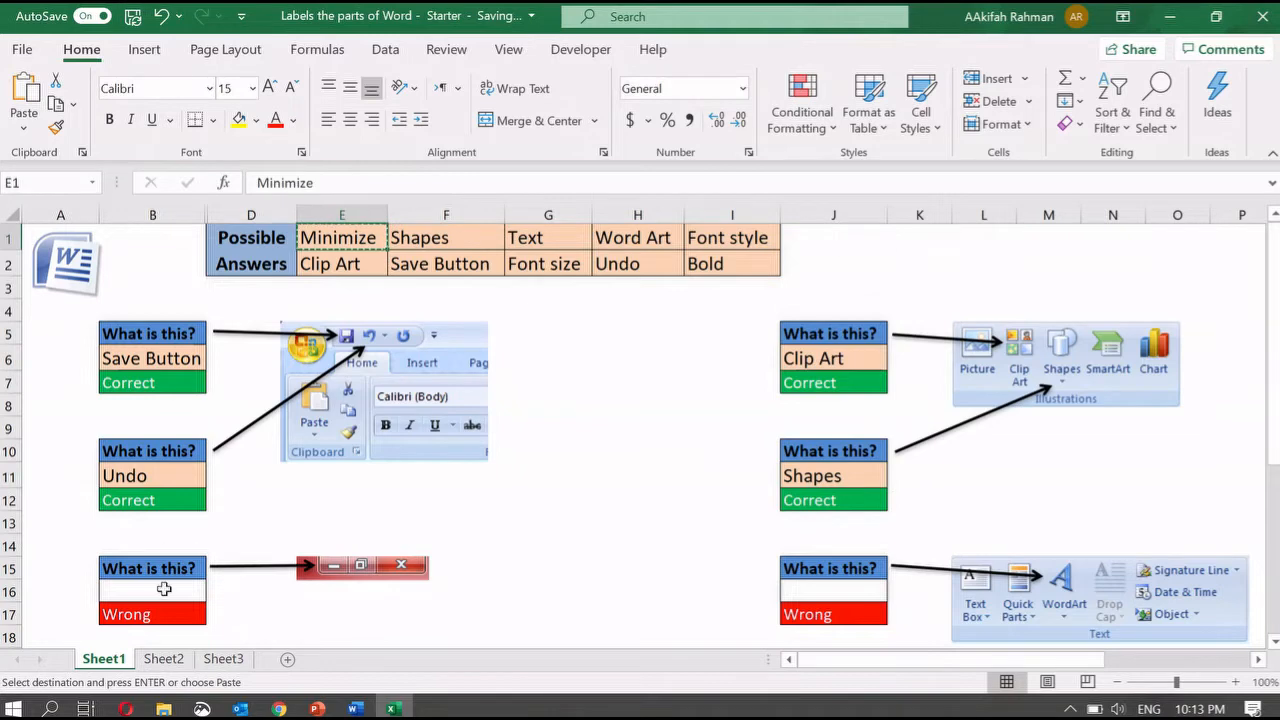
- Paste Minimize into B16 and copy Word Art into J16
click(160, 590)
key(ctrl+v)
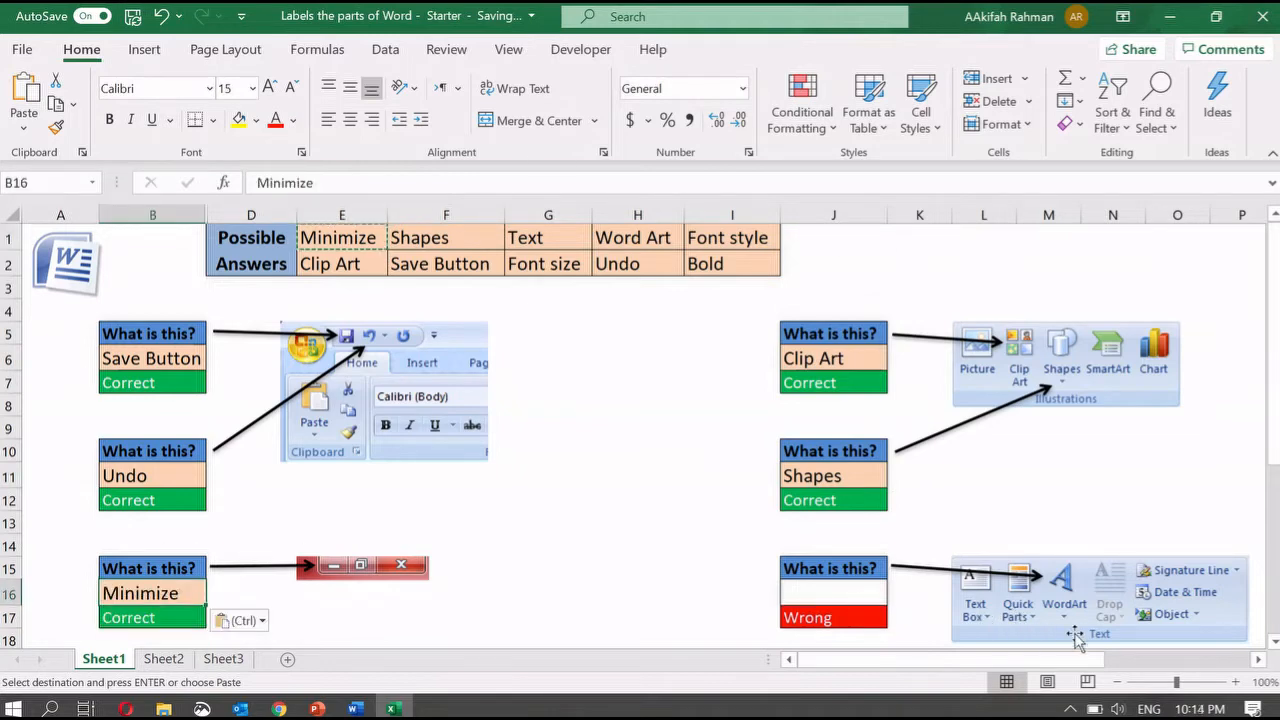
click(662, 236)
key(ctrl+c)
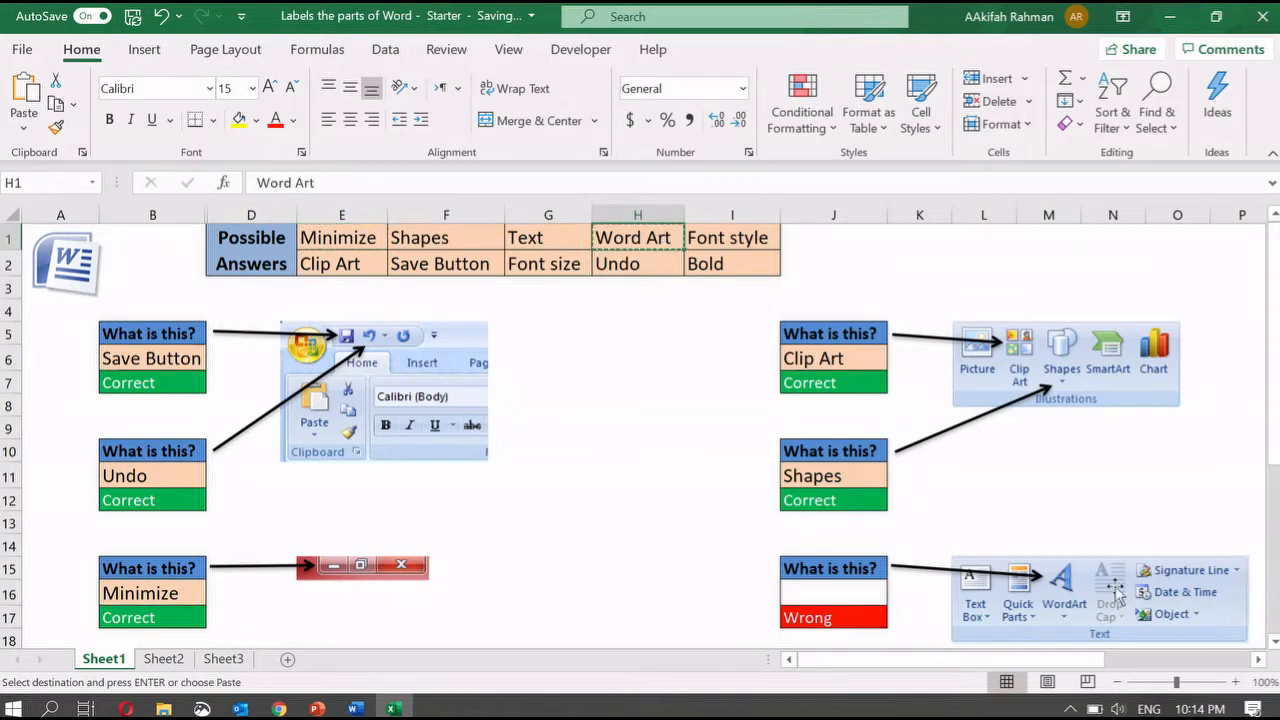
click(870, 594)
key(ctrl+v)
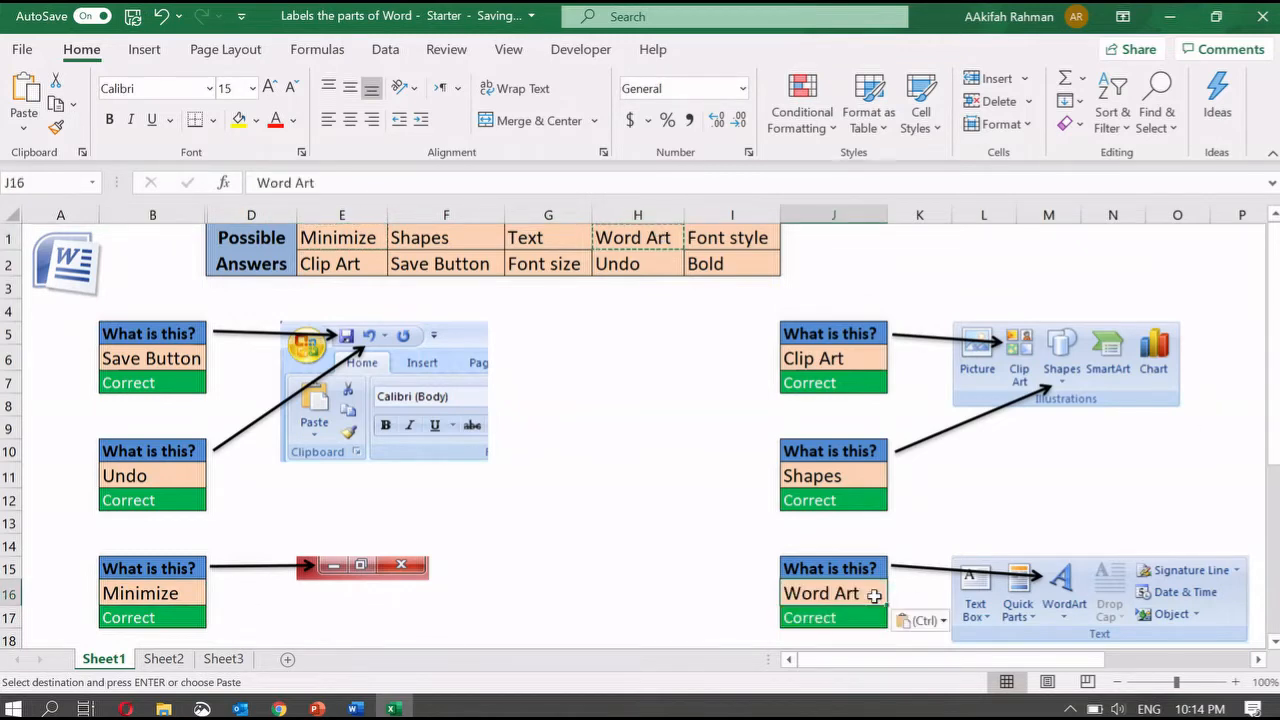
scroll(871, 594, down, 3)
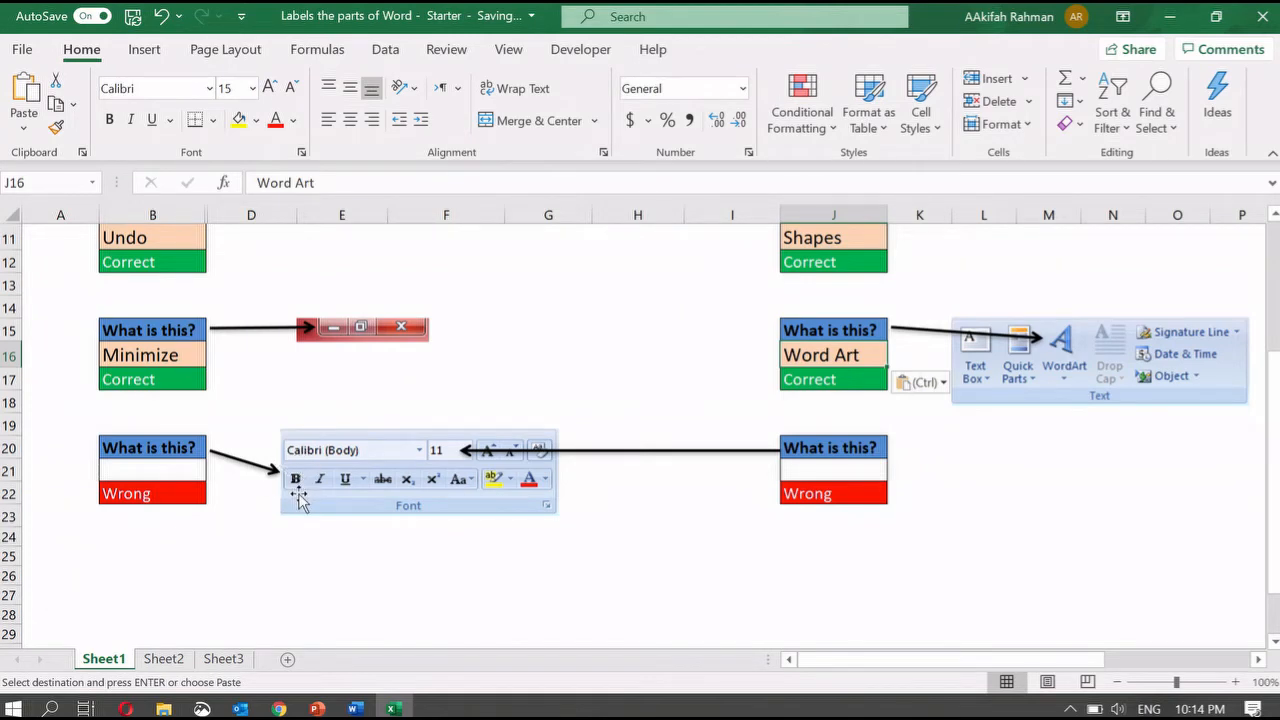
scroll(300, 497, up, 3)
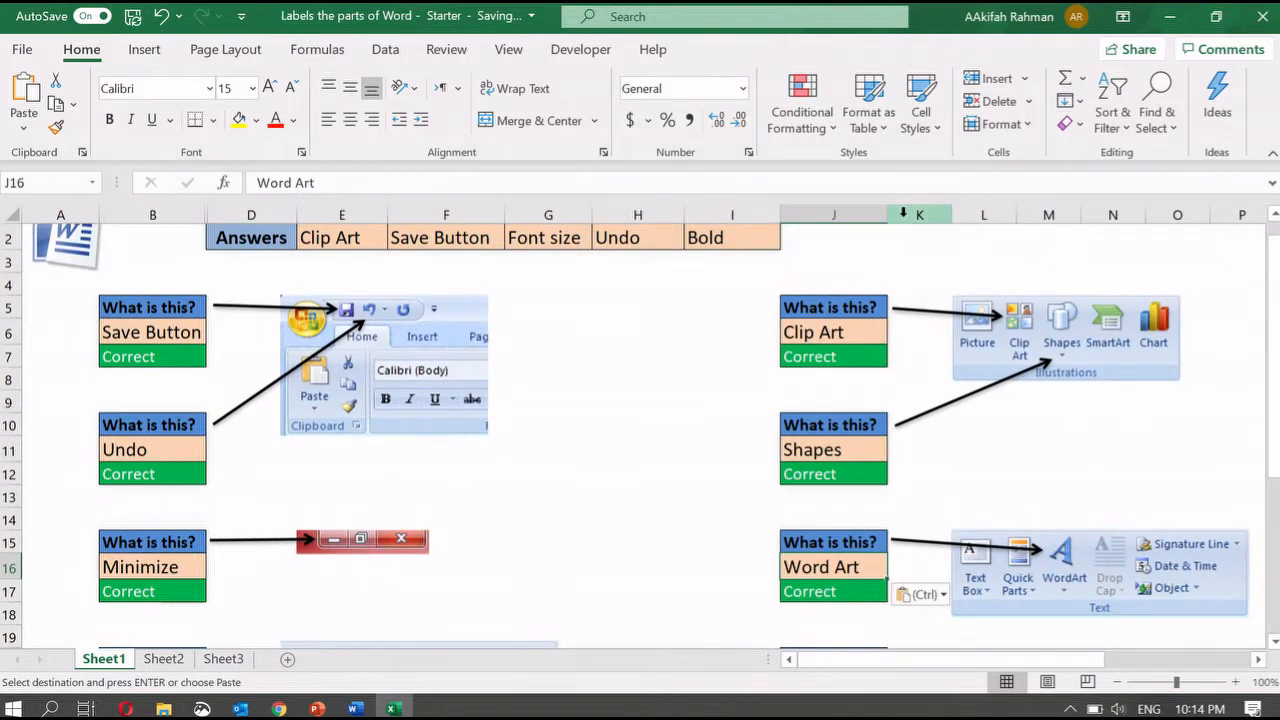
- Copy Bold into B21 and Font size into J21 so every box reads Correct
click(733, 251)
key(ctrl+c)
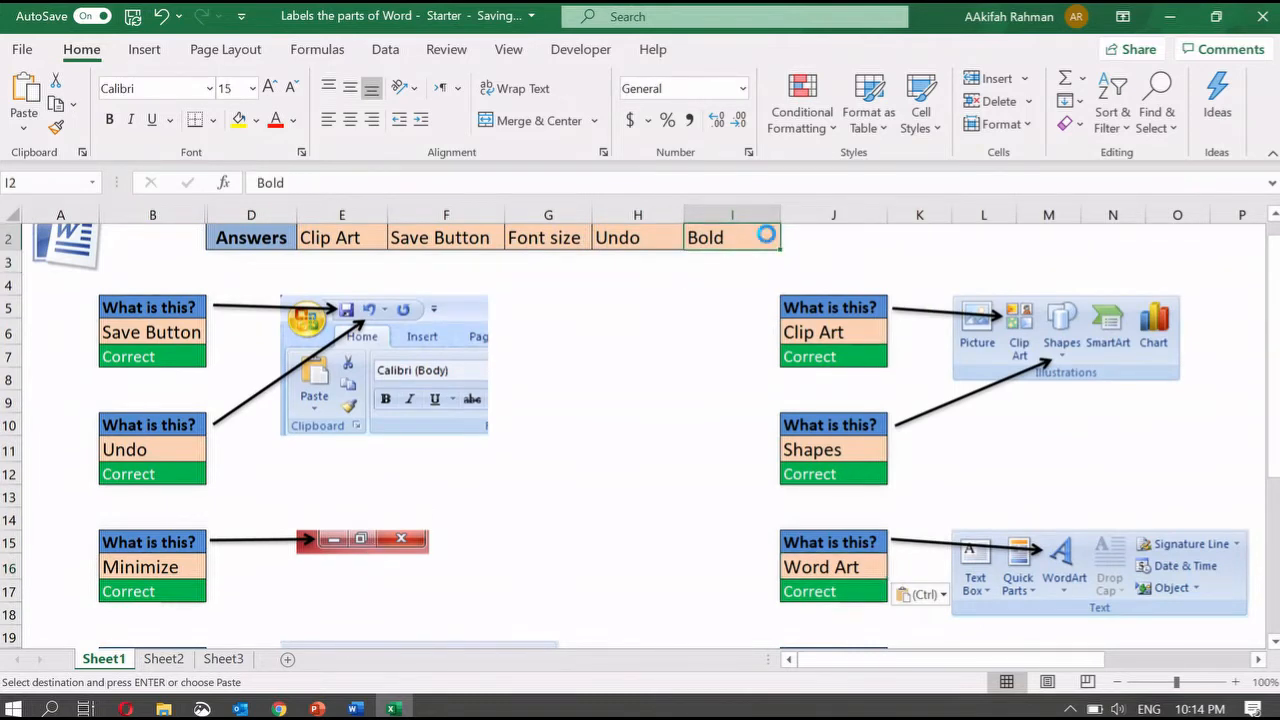
scroll(767, 233, down, 1)
scroll(767, 233, down, 4)
click(163, 378)
key(ctrl+v)
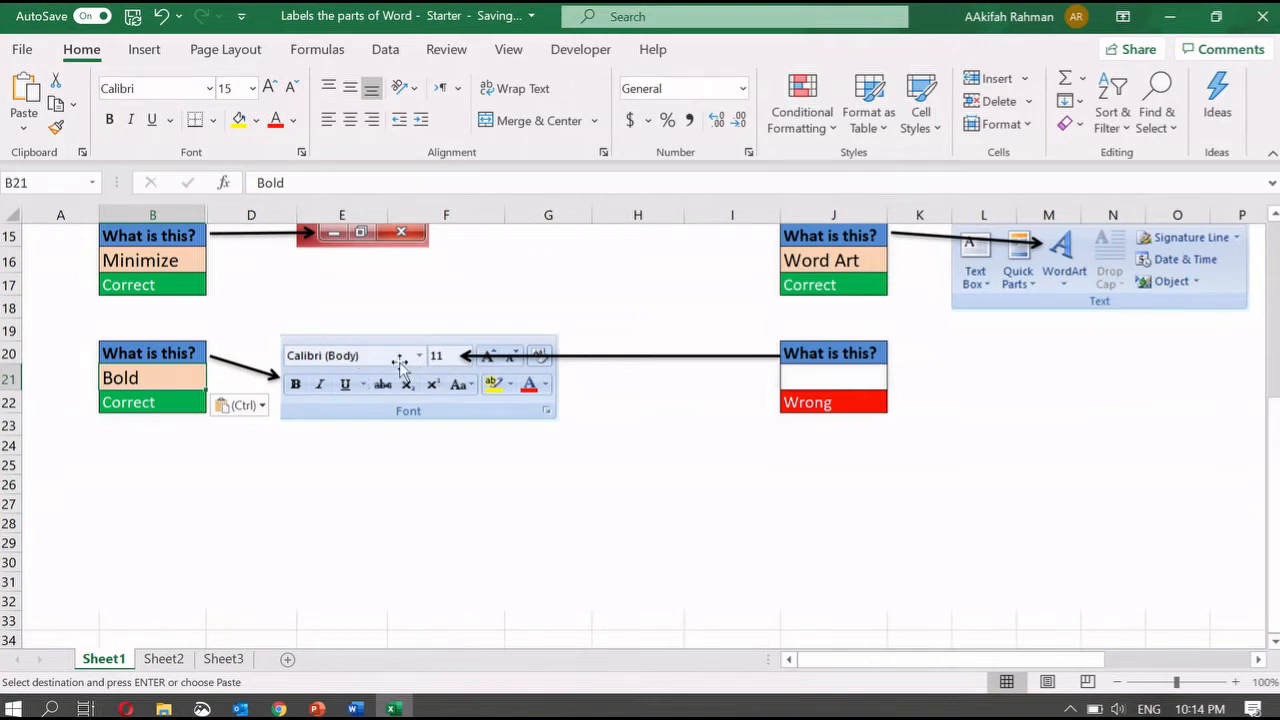
scroll(398, 365, up, 5)
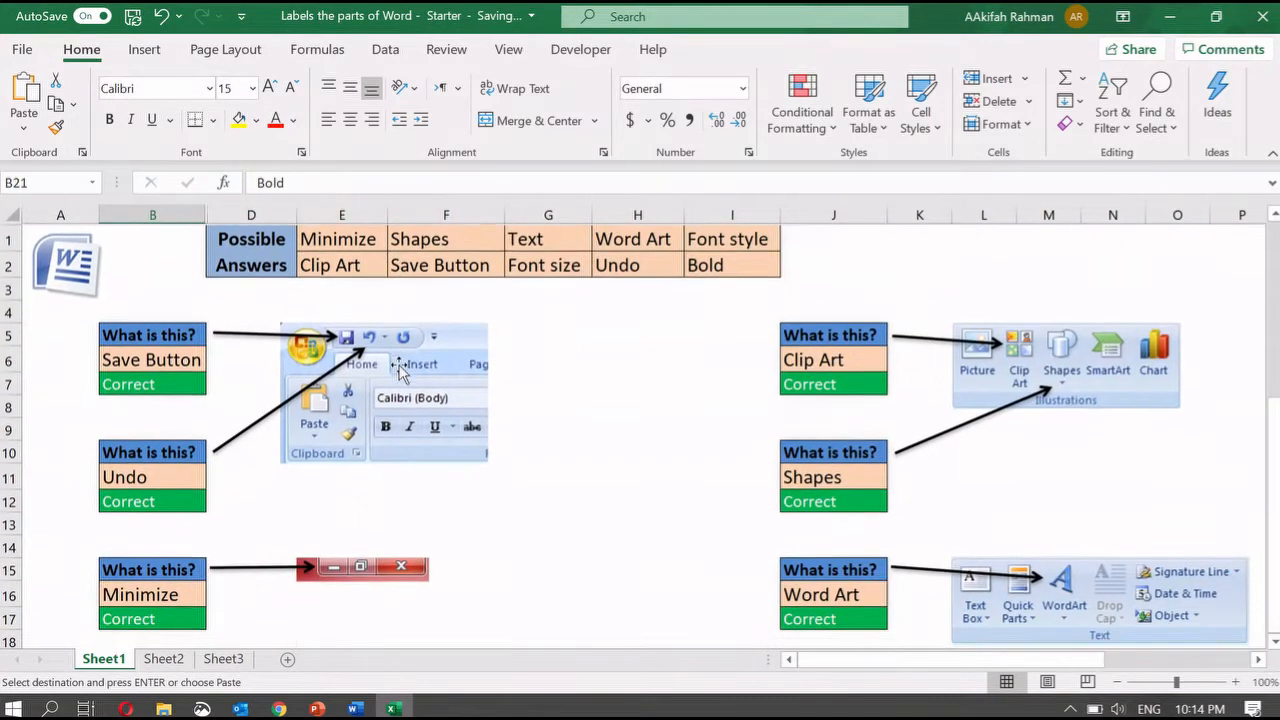
click(577, 261)
key(ctrl+c)
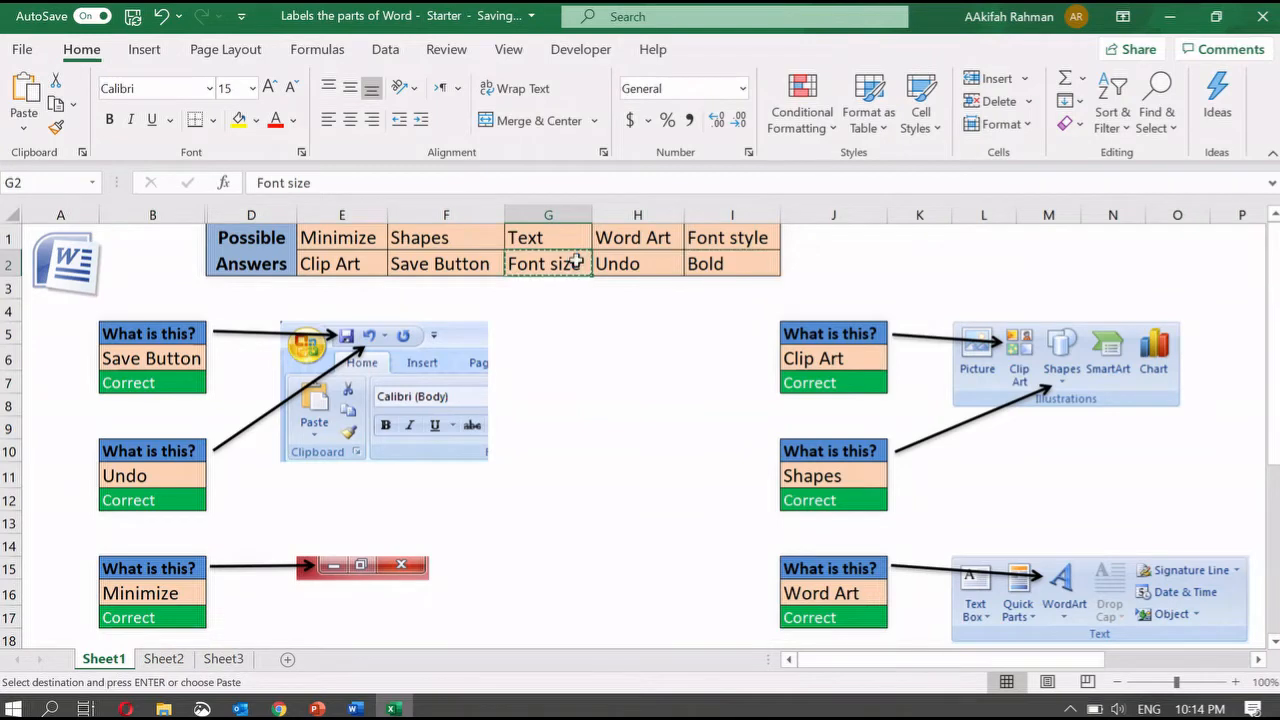
scroll(900, 480, down, 3)
click(849, 512)
key(ctrl+v)
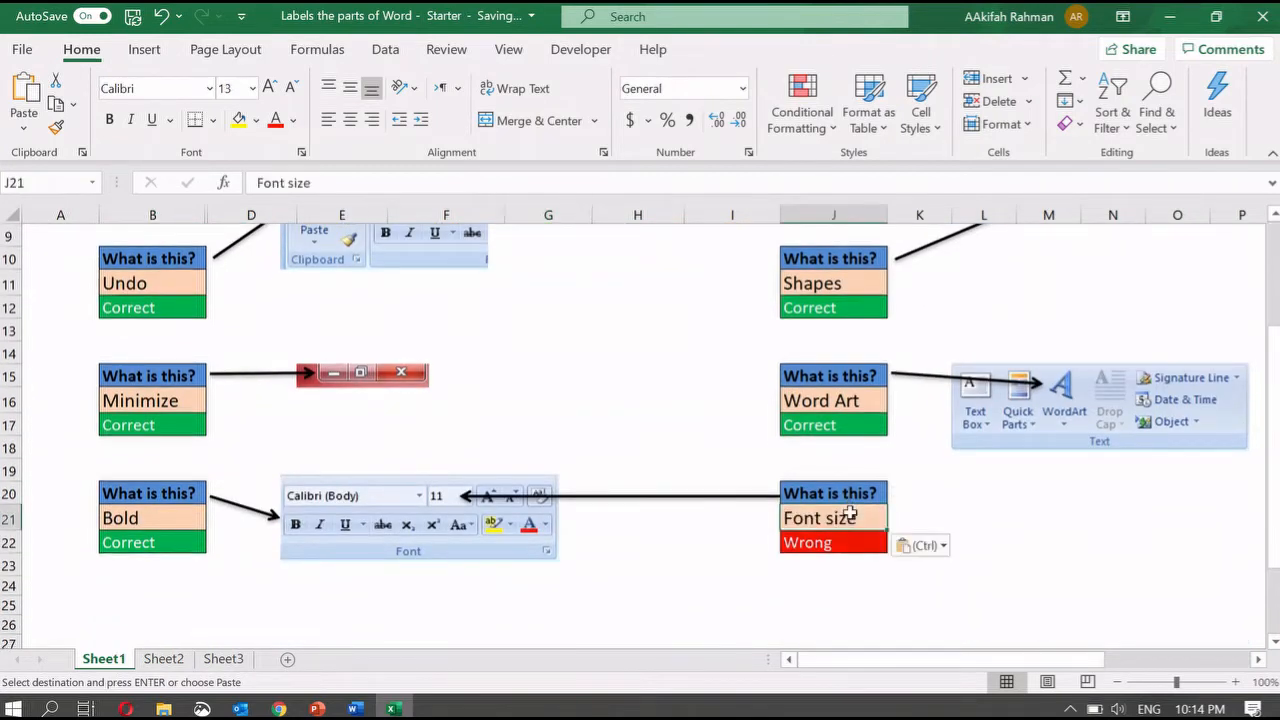
click(1045, 563)
mouse_move(1278, 1)
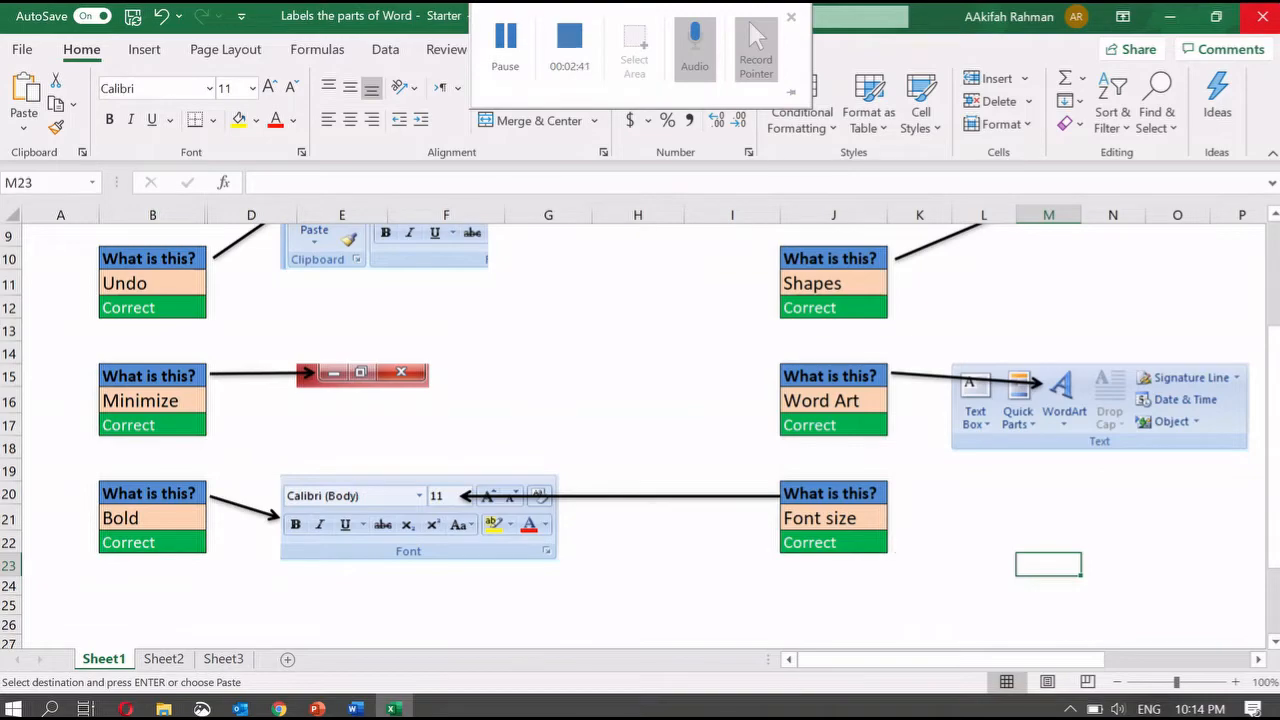
- Close the finished Excel quiz workbook with the window's X button
click(1262, 14)
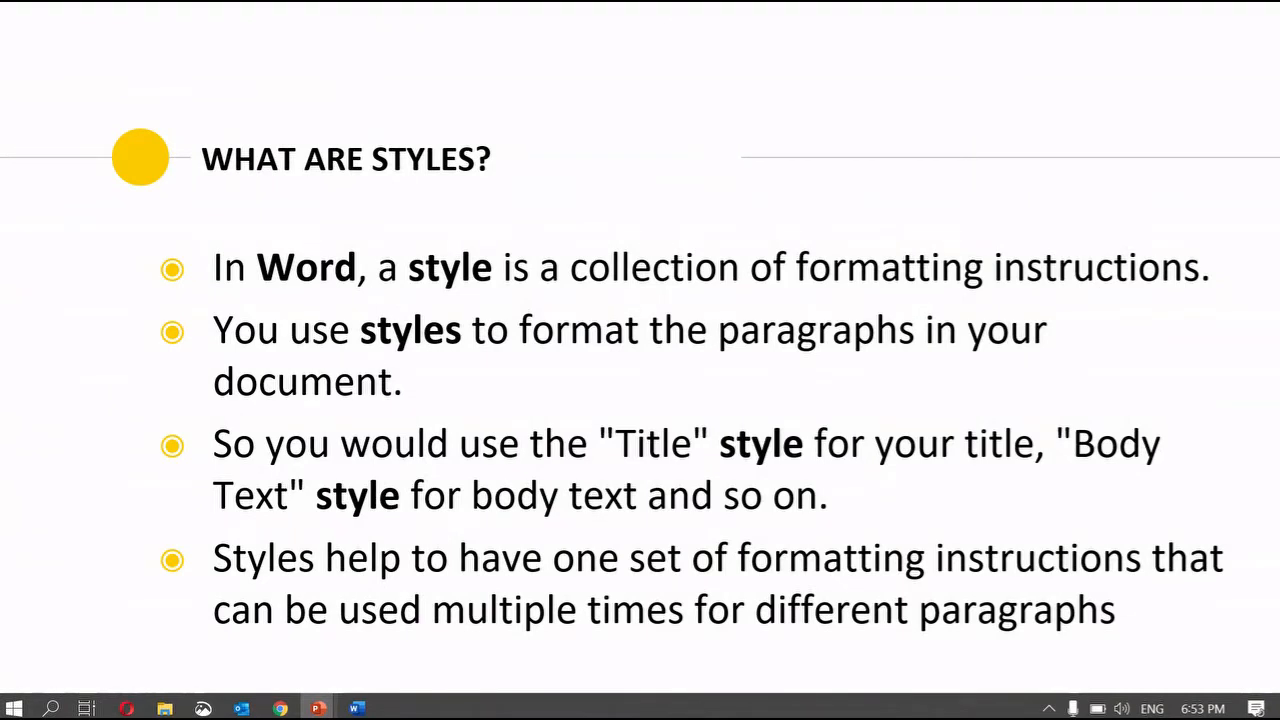
- Switch to the N219READING Word document from the taskbar
click(357, 708)
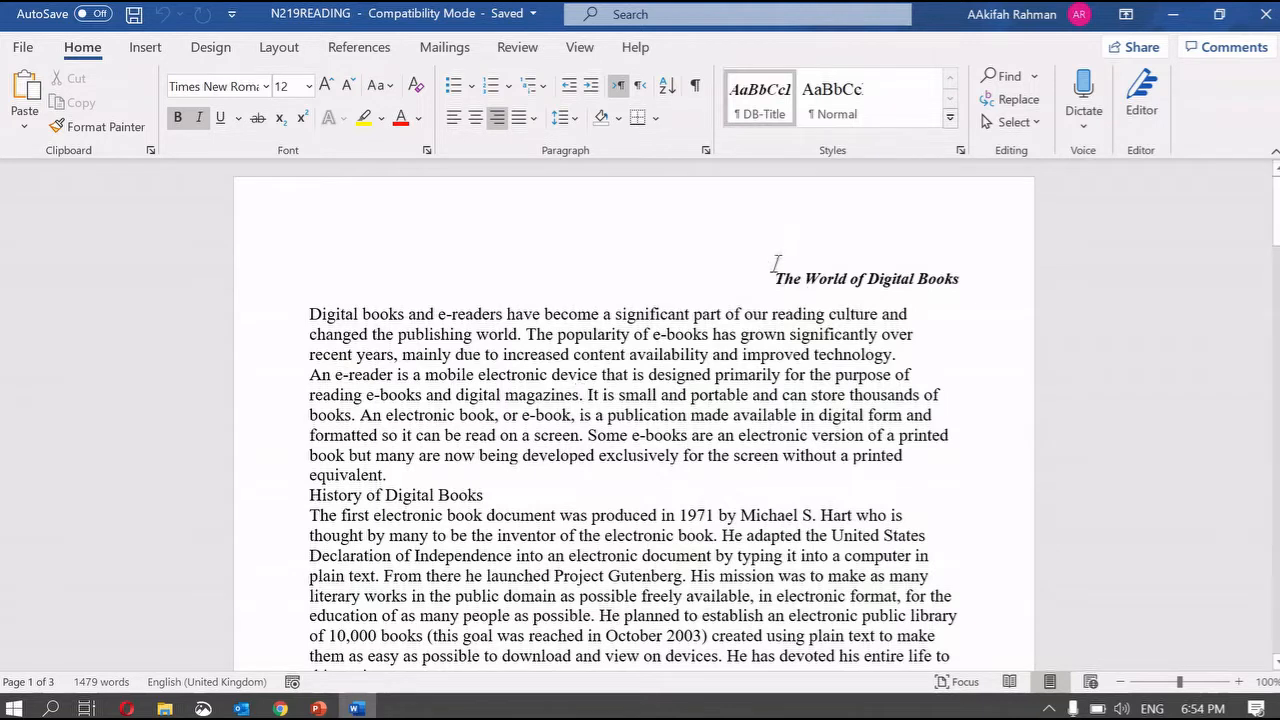
drag(776, 263, 1040, 280)
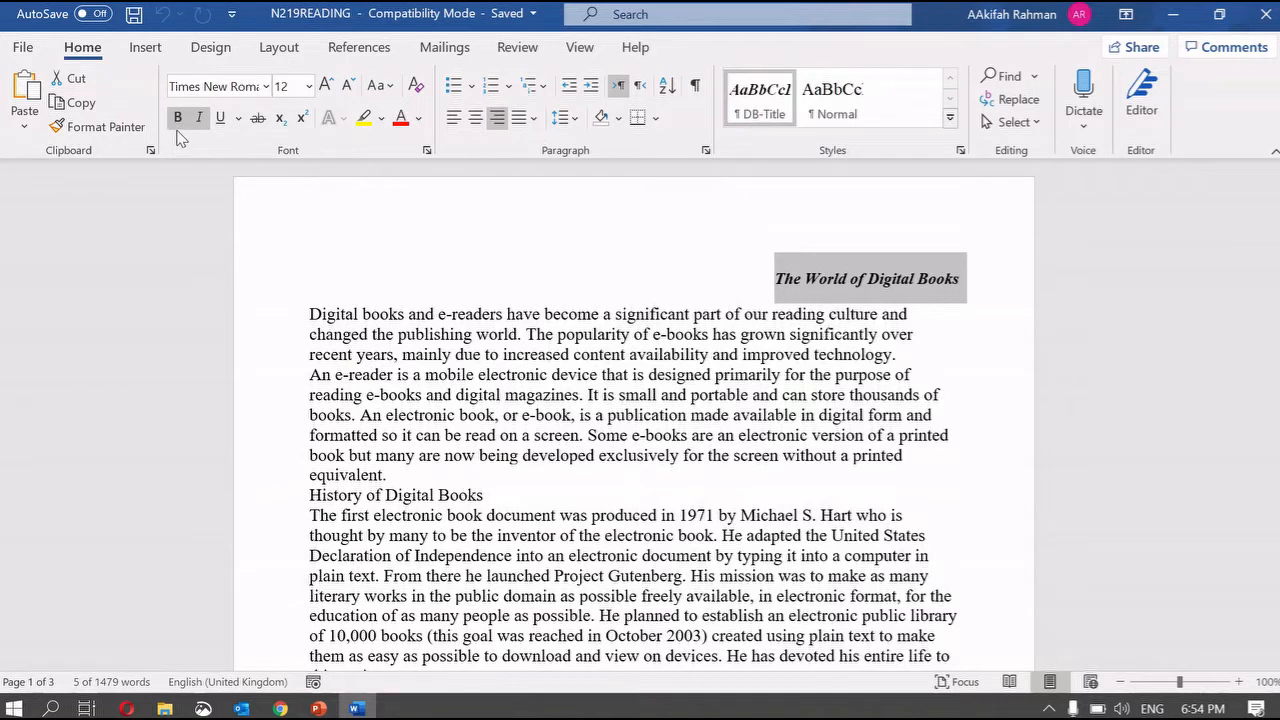
drag(310, 318, 414, 472)
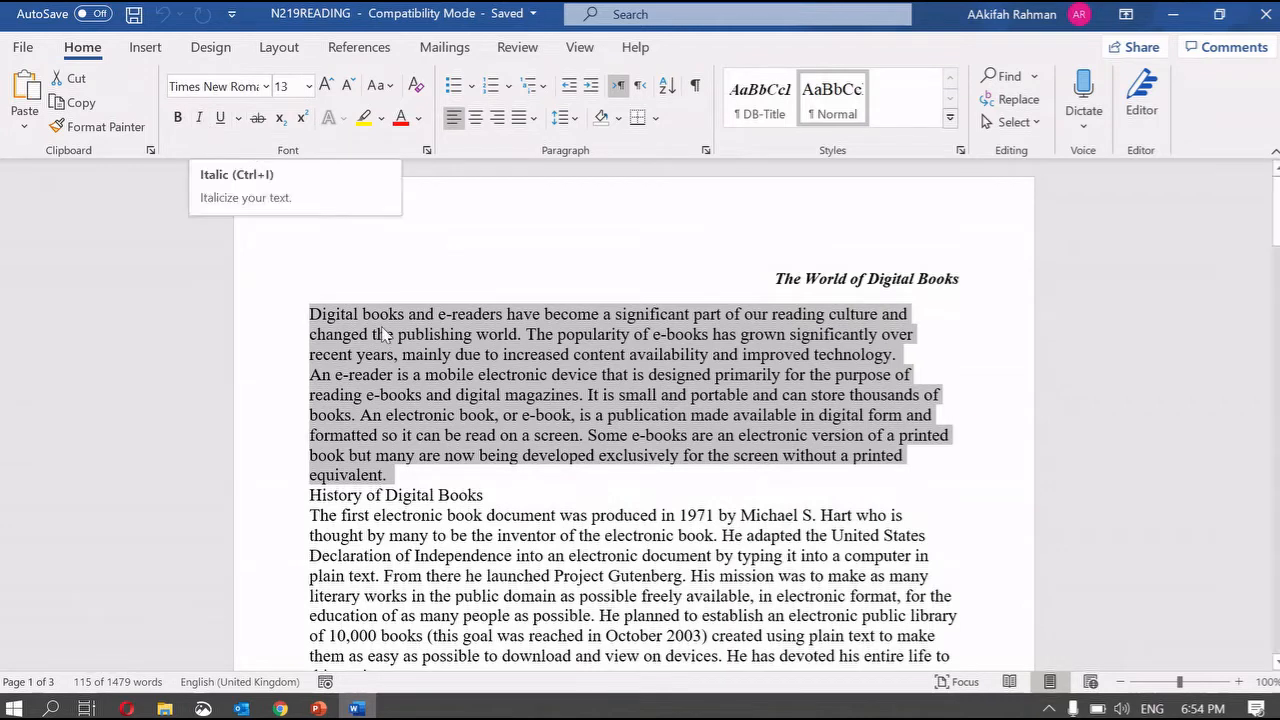
triple_click(489, 497)
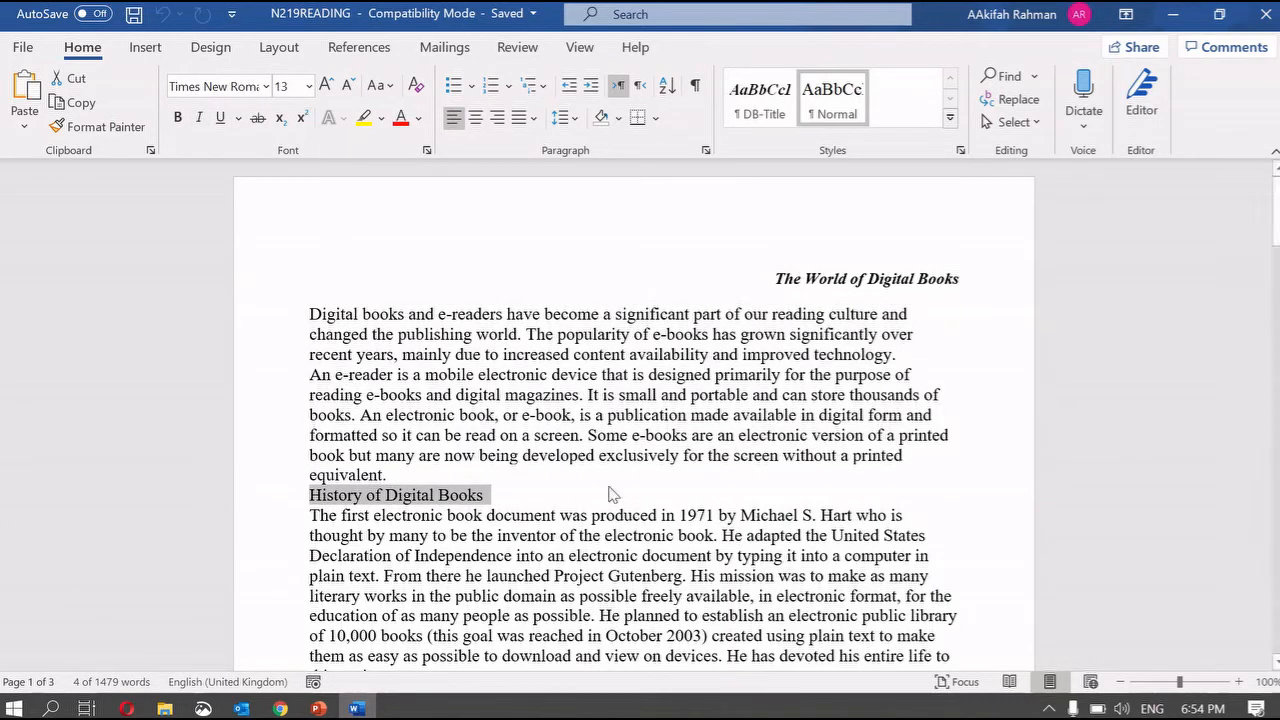
scroll(613, 495, down, 12)
scroll(613, 495, up, 12)
drag(768, 278, 983, 295)
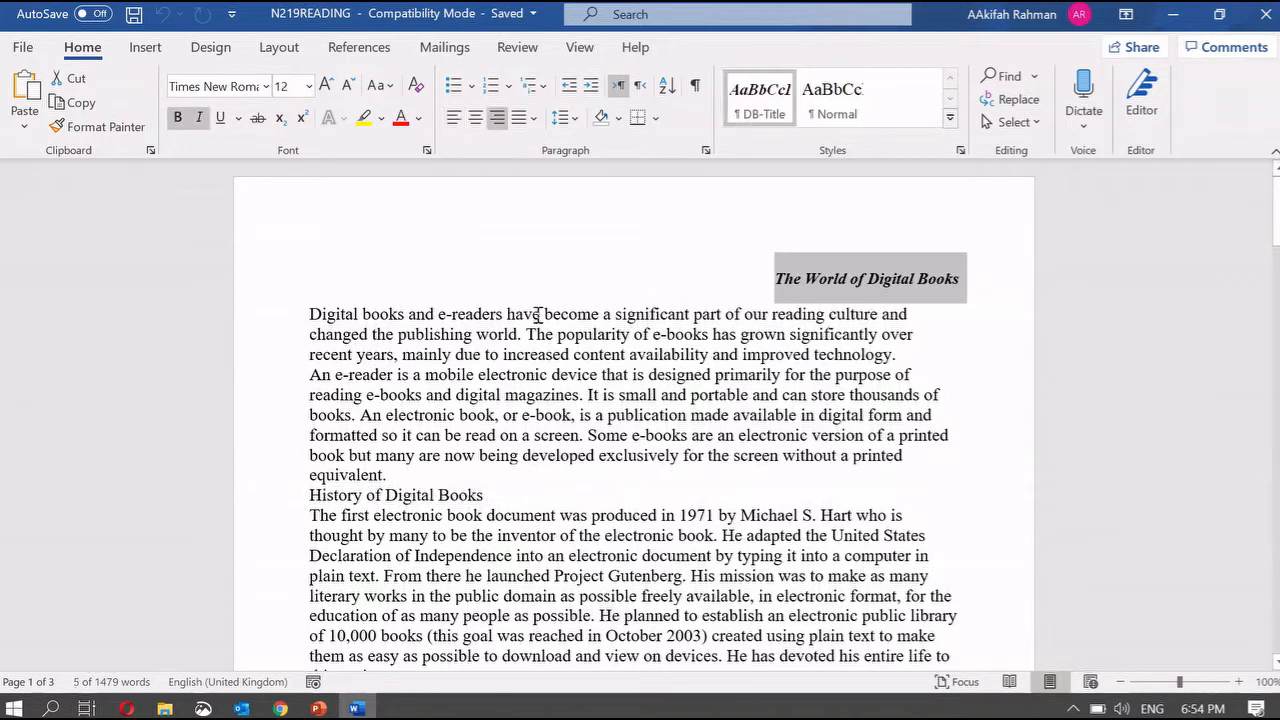
drag(309, 310, 402, 482)
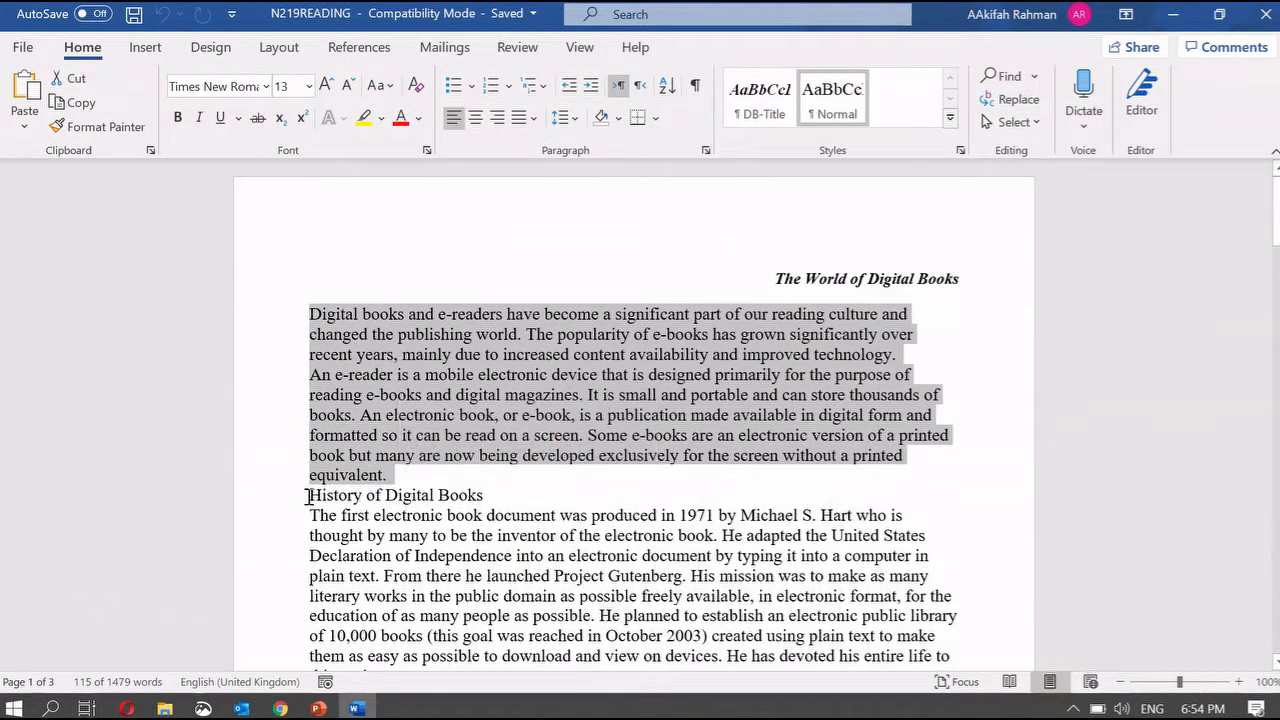
drag(309, 494, 503, 503)
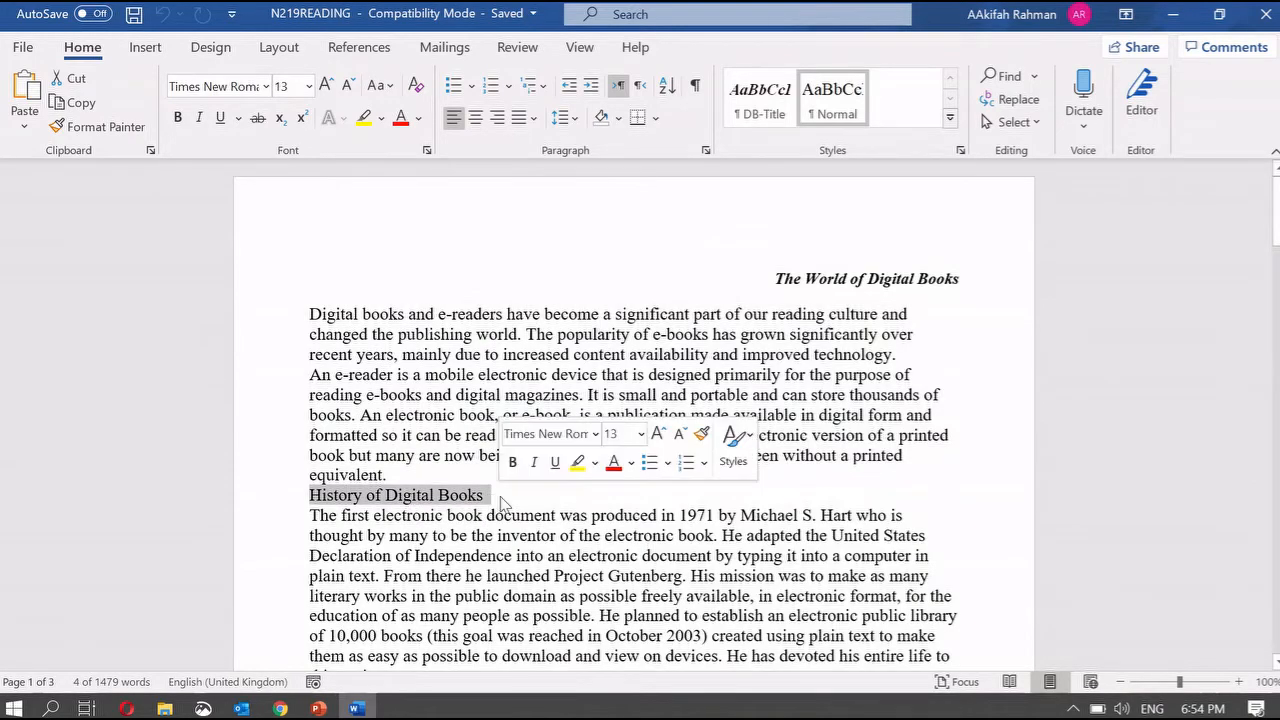
scroll(503, 500, down, 15)
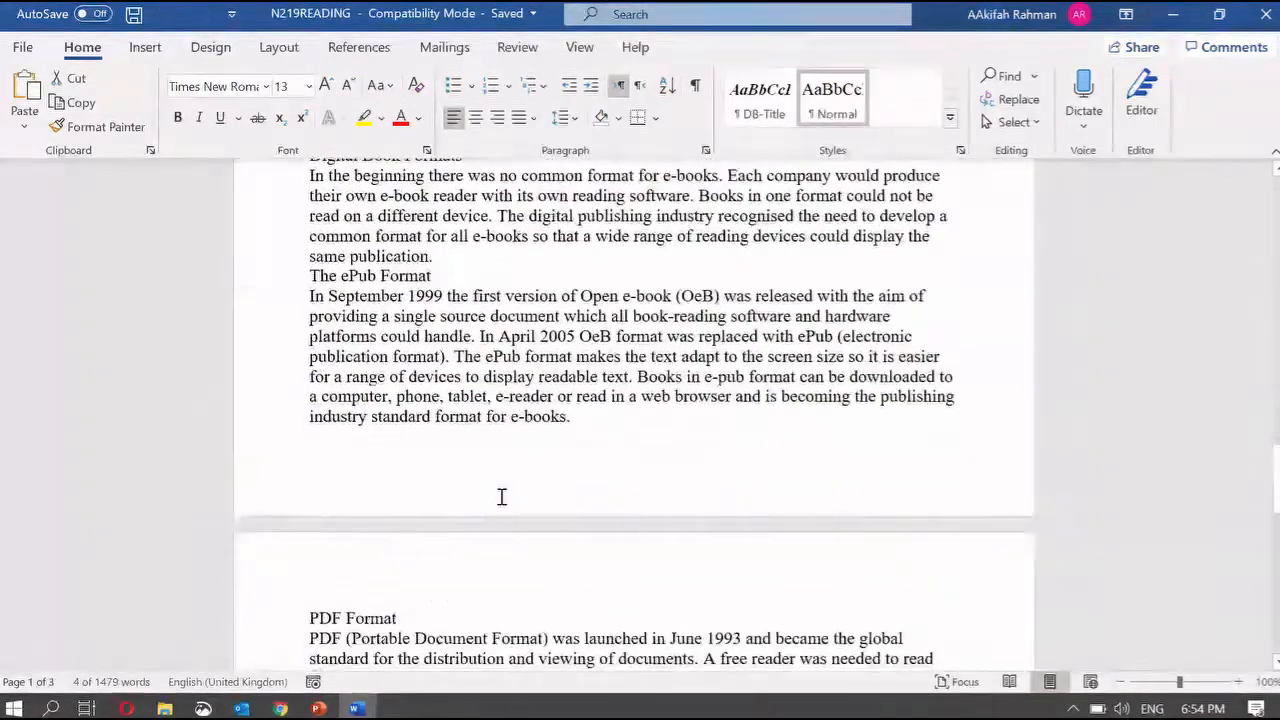
scroll(502, 497, down, 20)
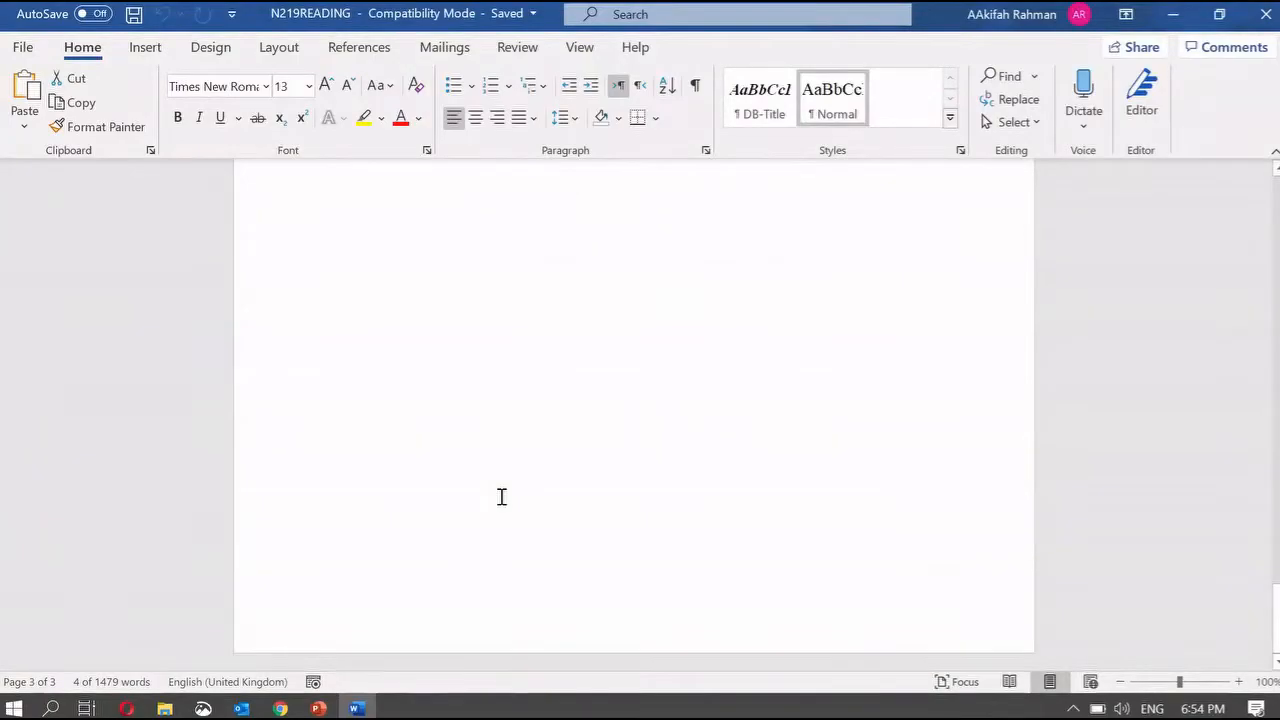
scroll(502, 497, up, 15)
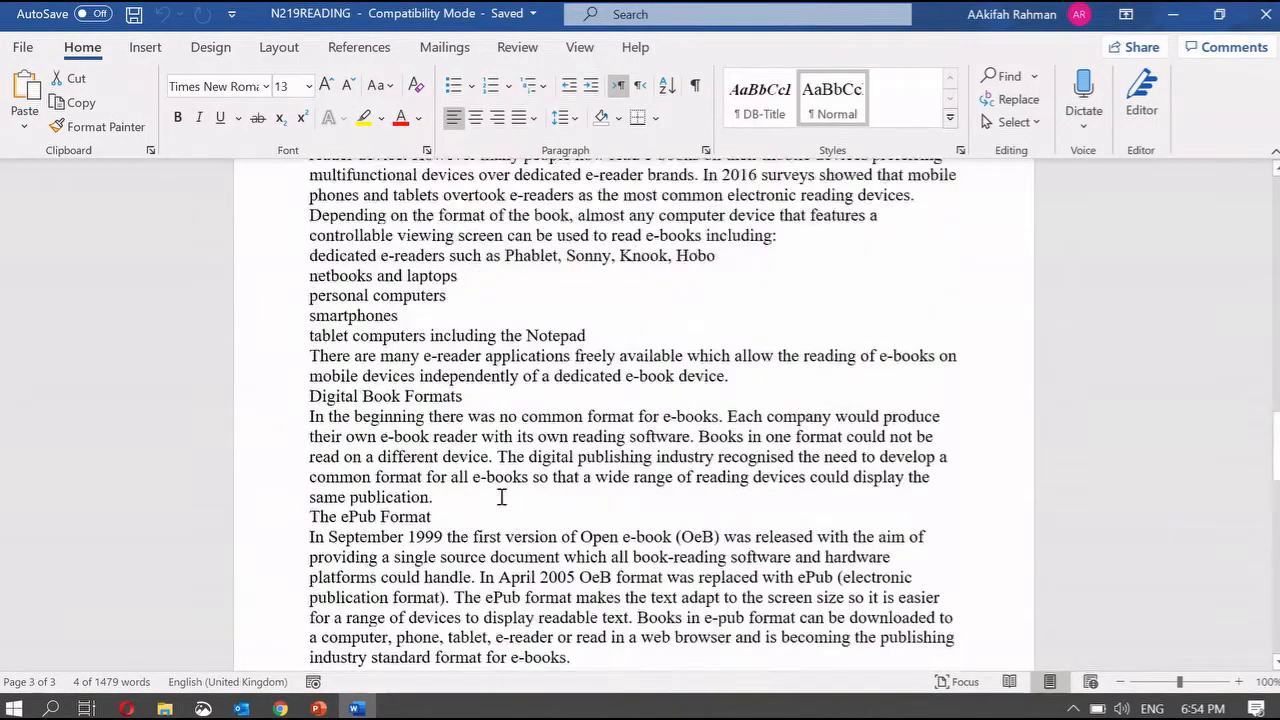
scroll(502, 497, up, 20)
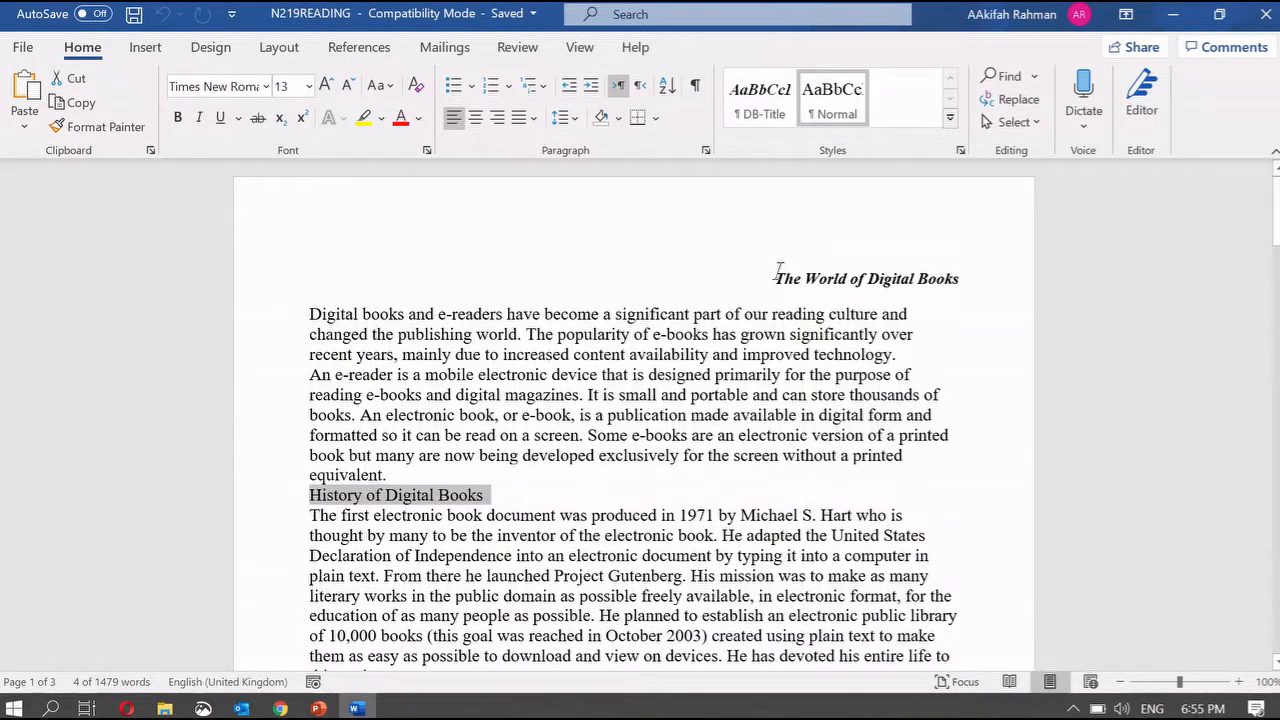
- Apply the DB-Title style to the title 'The World of Digital Books'
drag(776, 277, 800, 278)
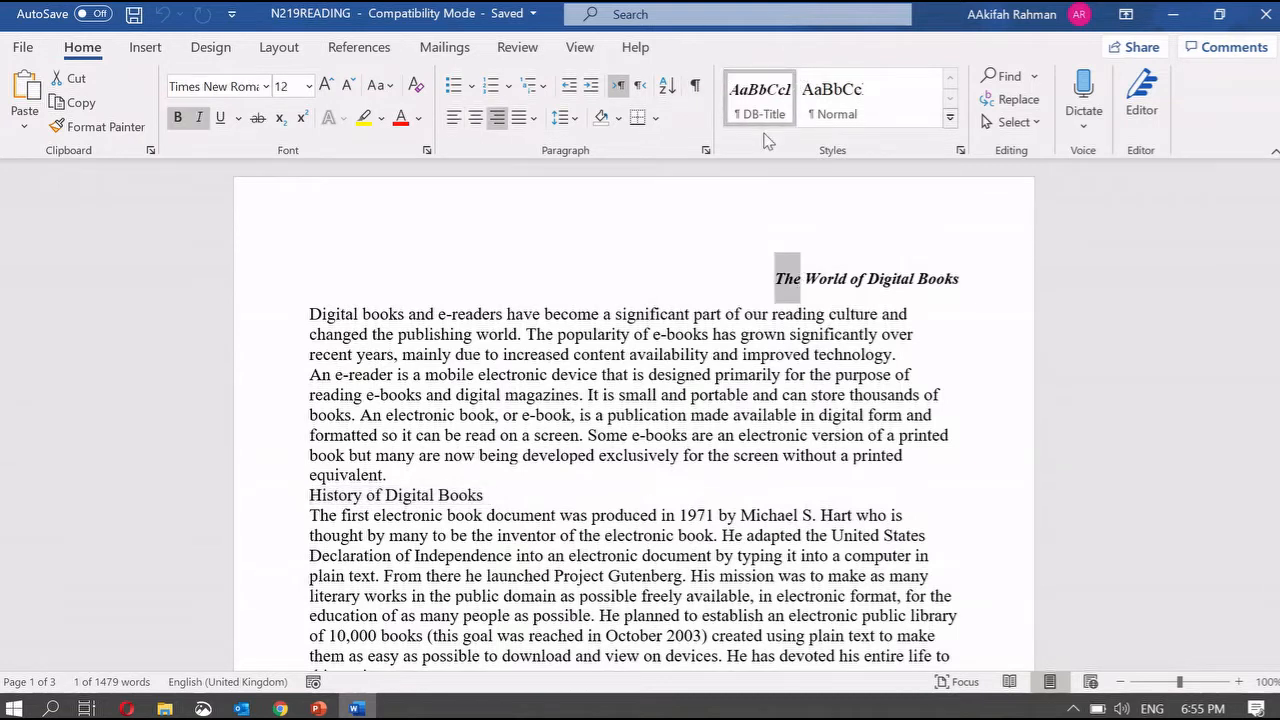
click(775, 267)
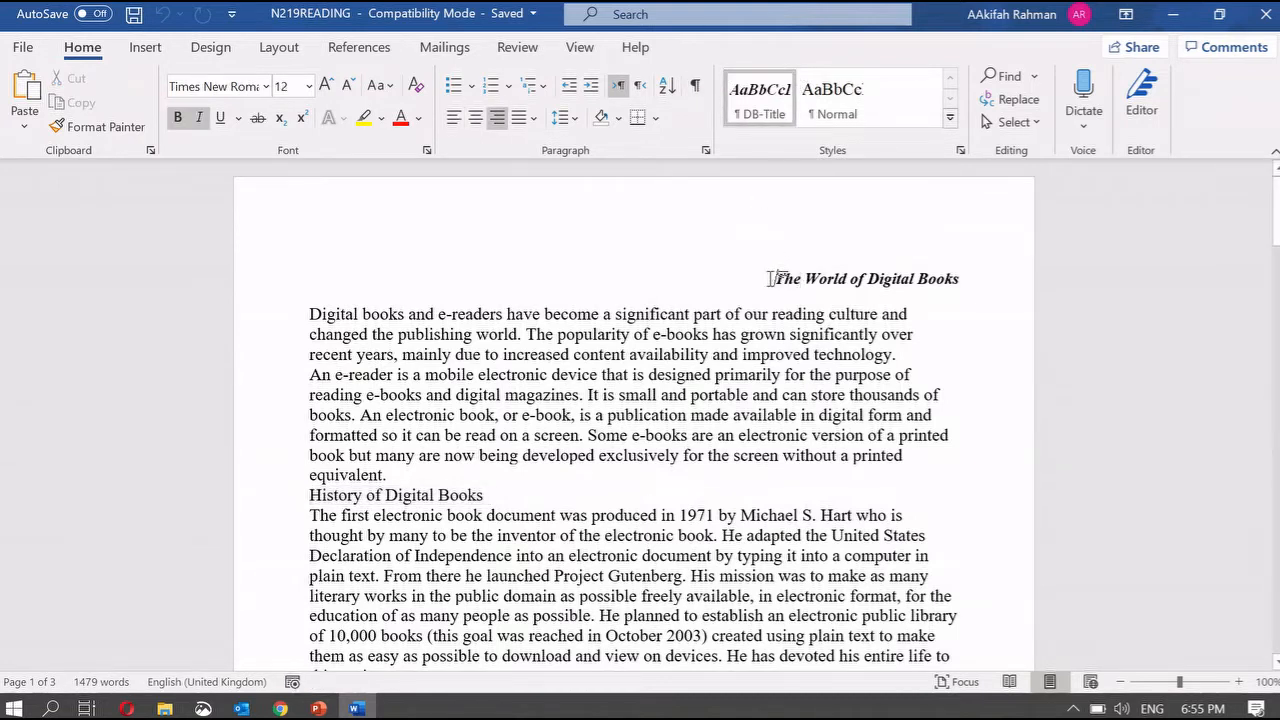
drag(770, 278, 975, 289)
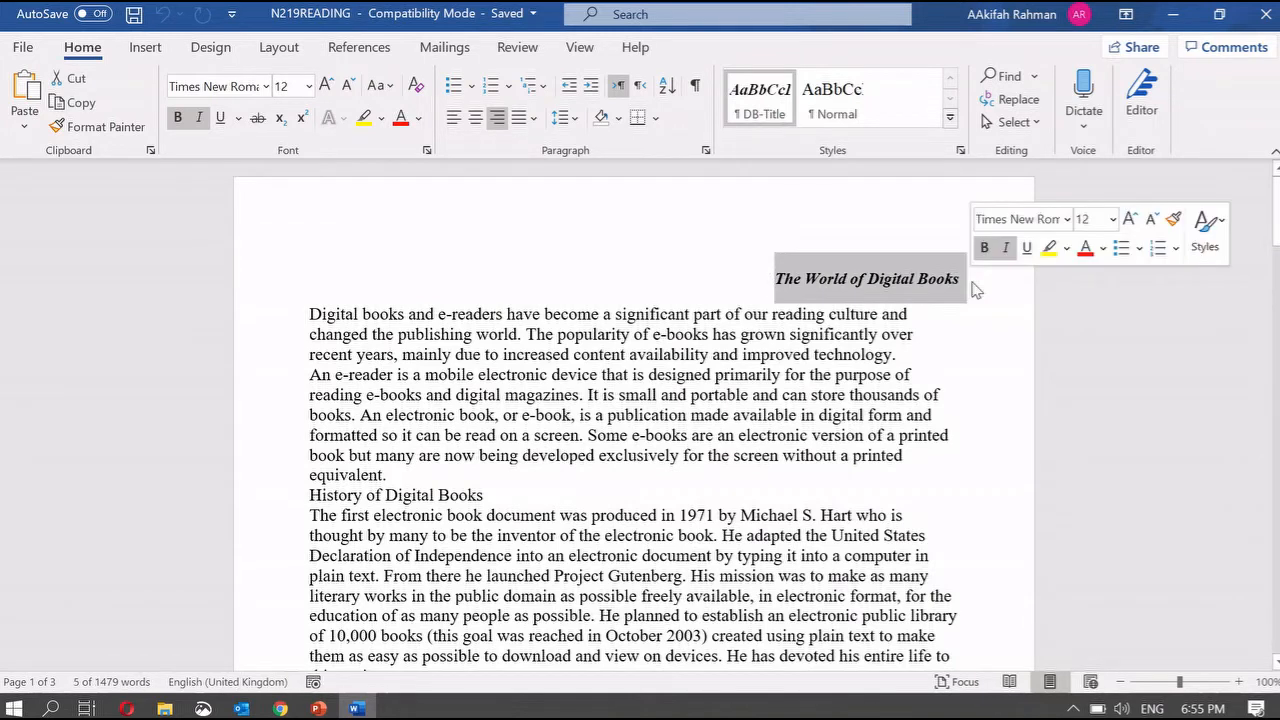
click(766, 110)
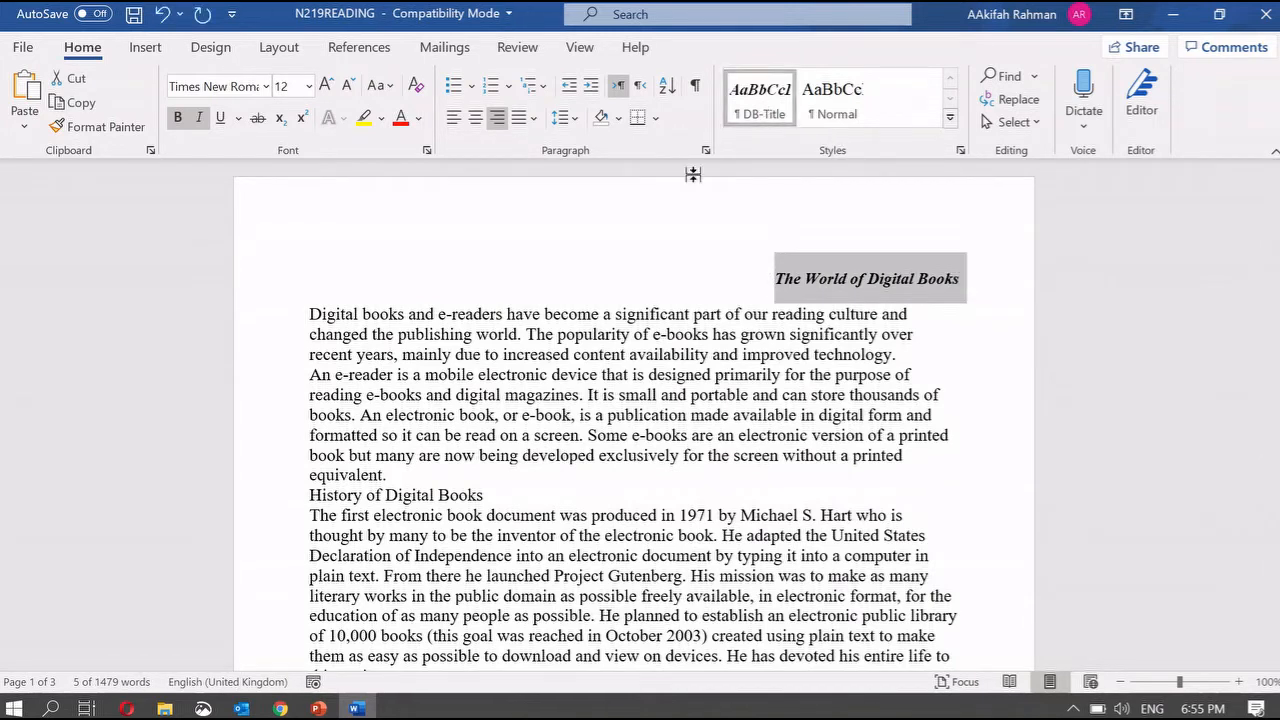
- Style the History of Digital Books and Digital reading headings with DB-Title, then return to PowerPoint
drag(311, 500, 508, 492)
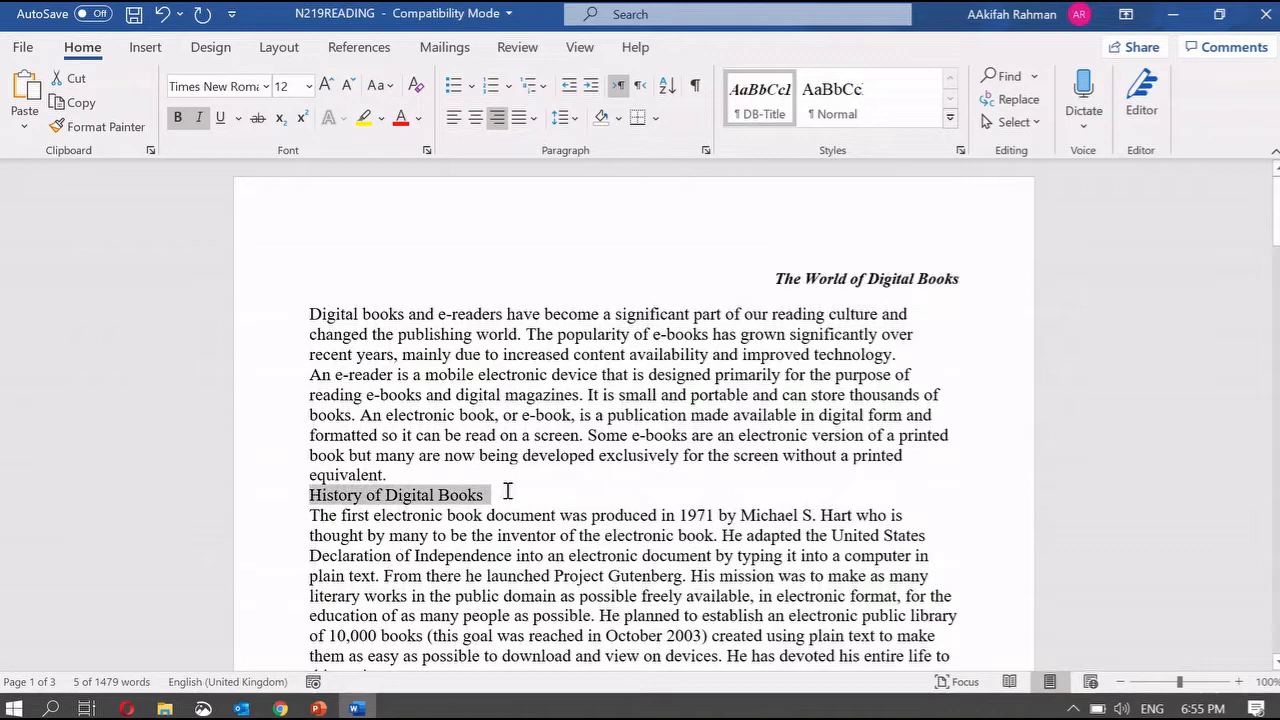
click(773, 103)
scroll(857, 451, down, 10)
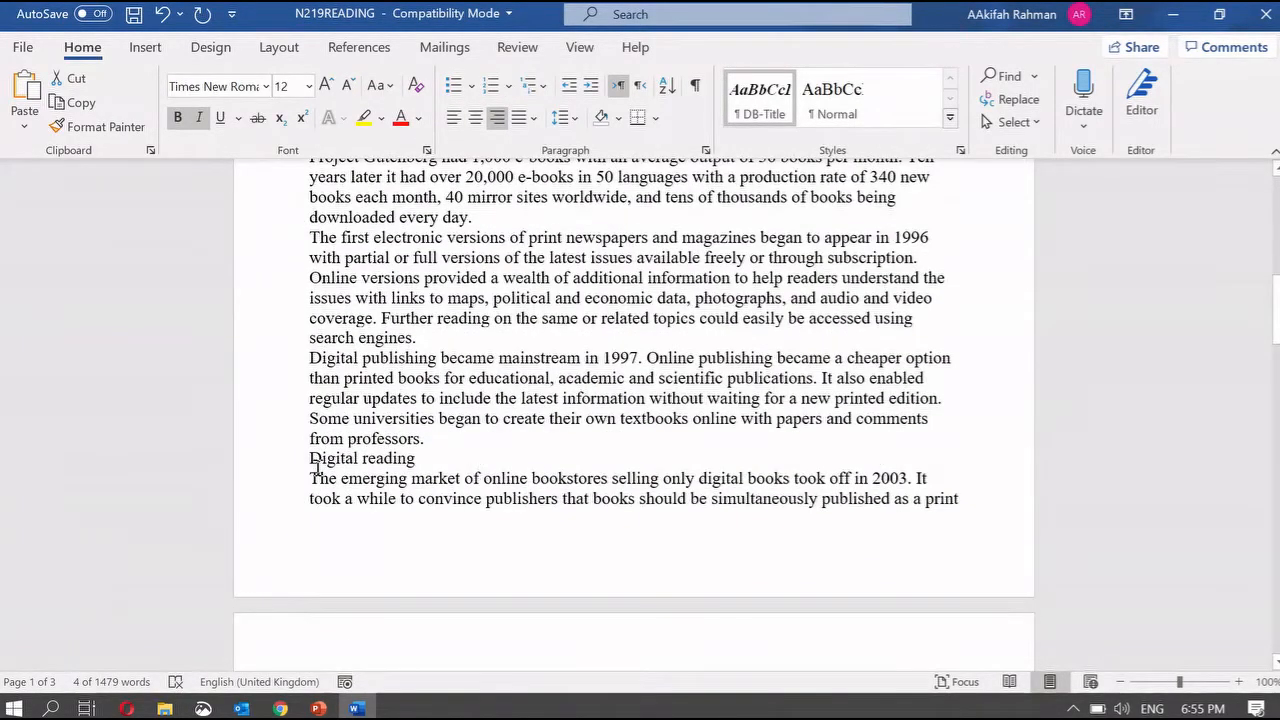
drag(309, 459, 455, 457)
click(764, 103)
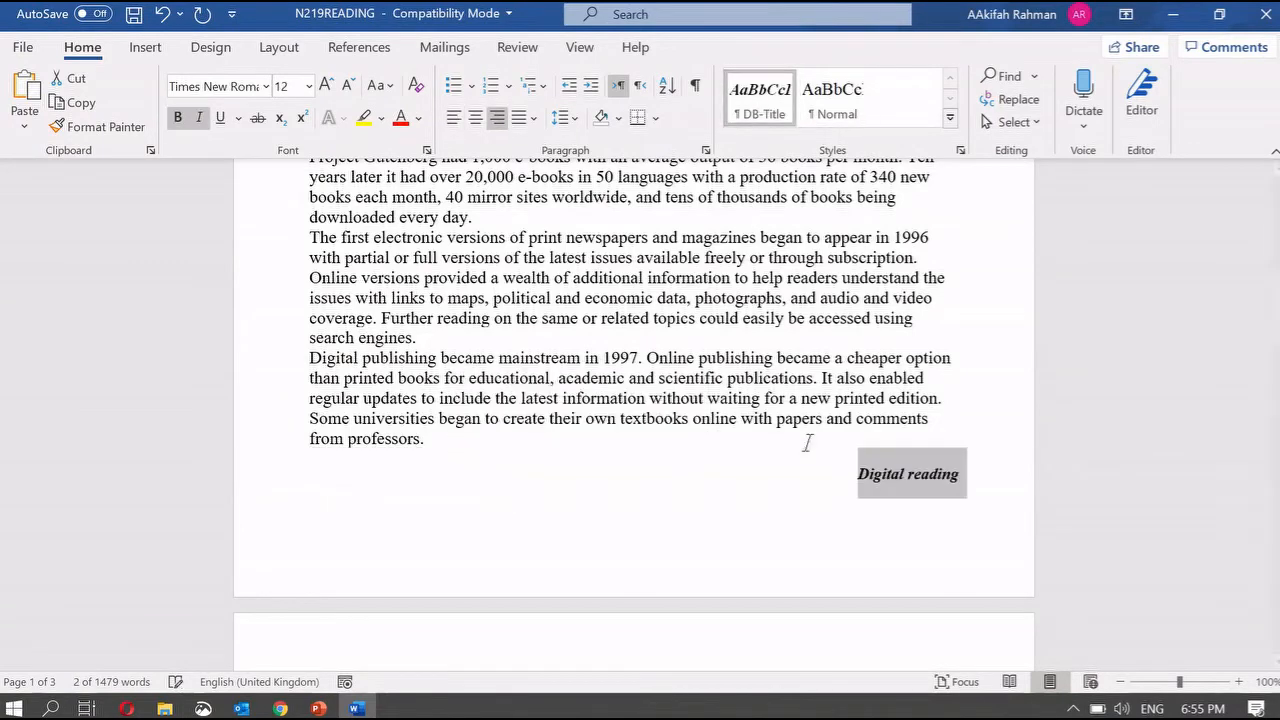
scroll(808, 443, up, 10)
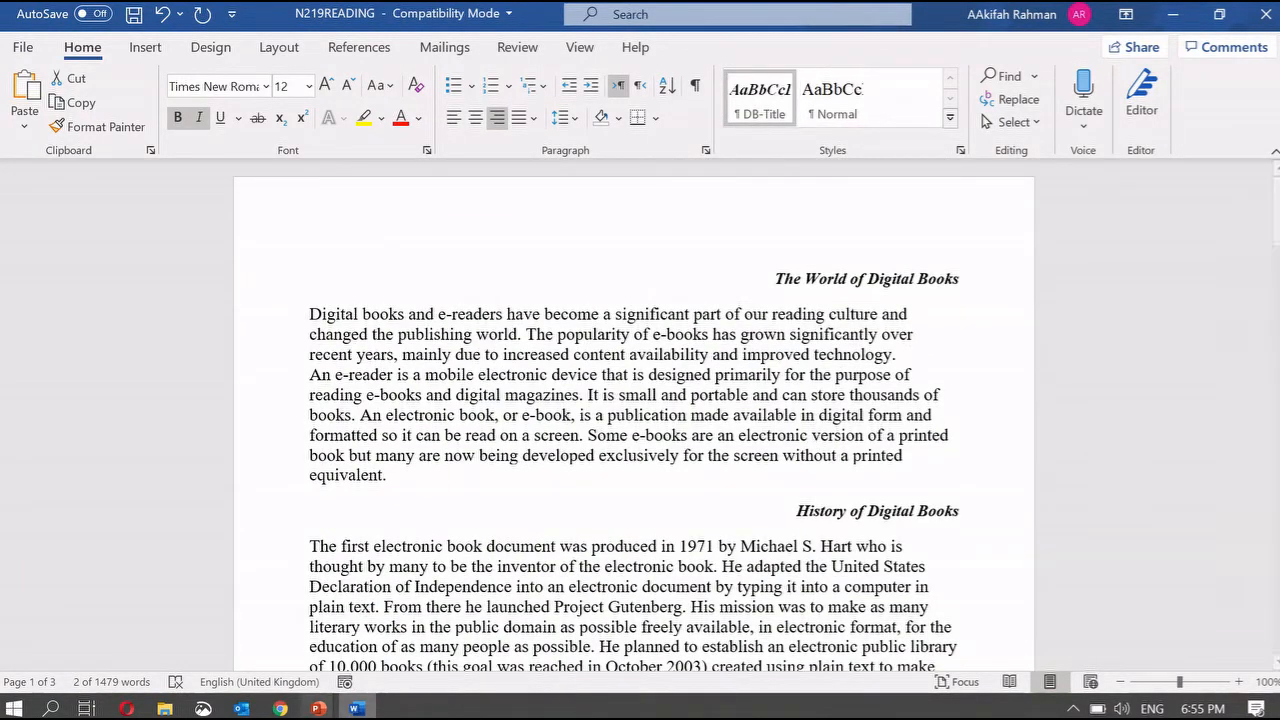
mouse_move(318, 708)
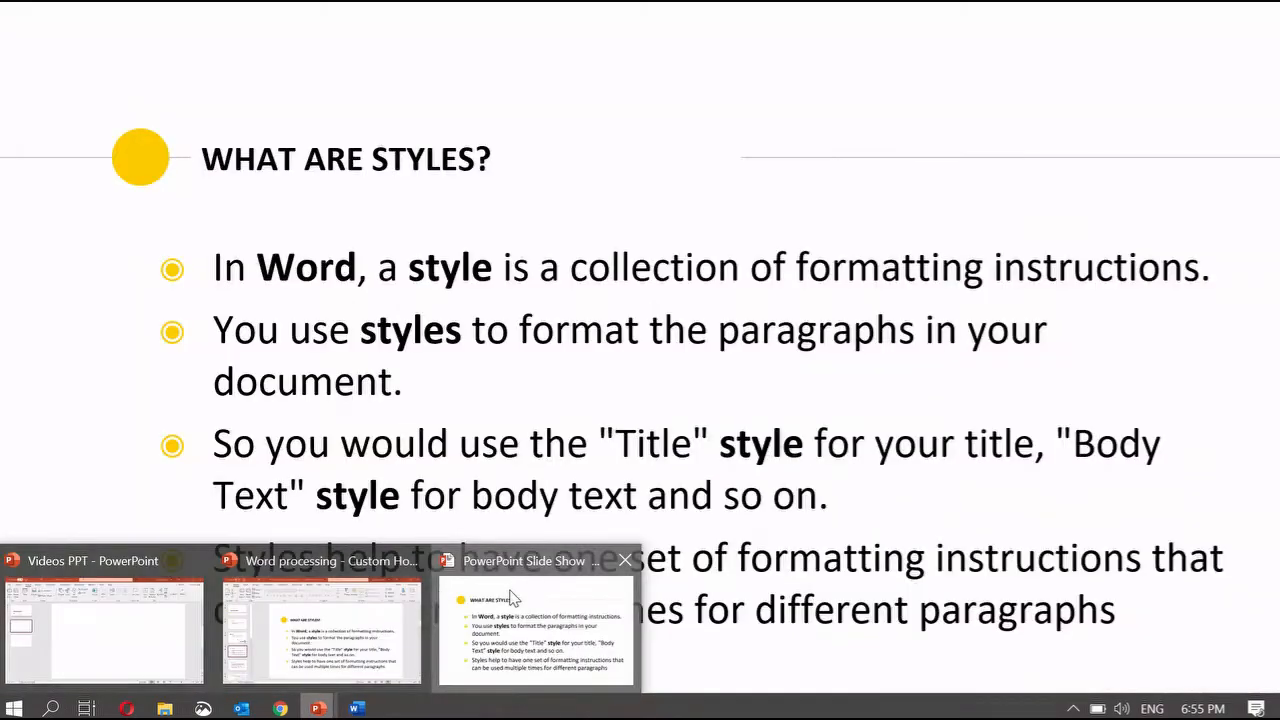
click(536, 625)
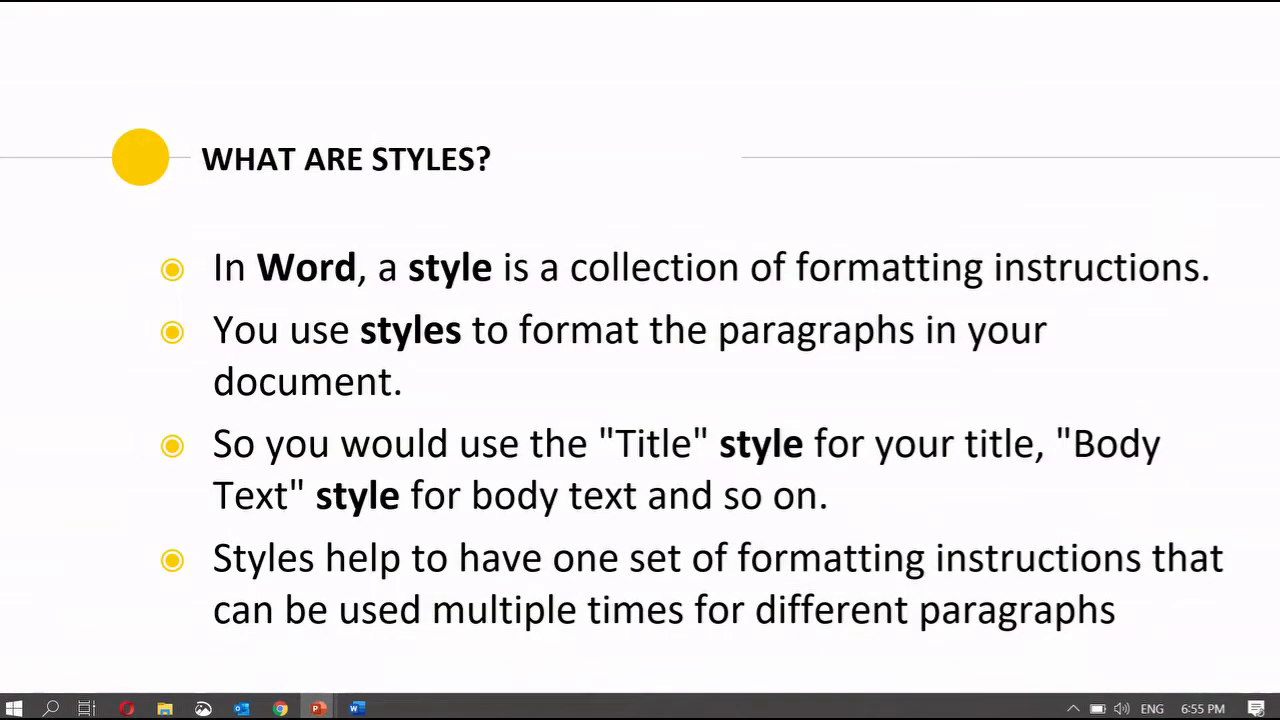
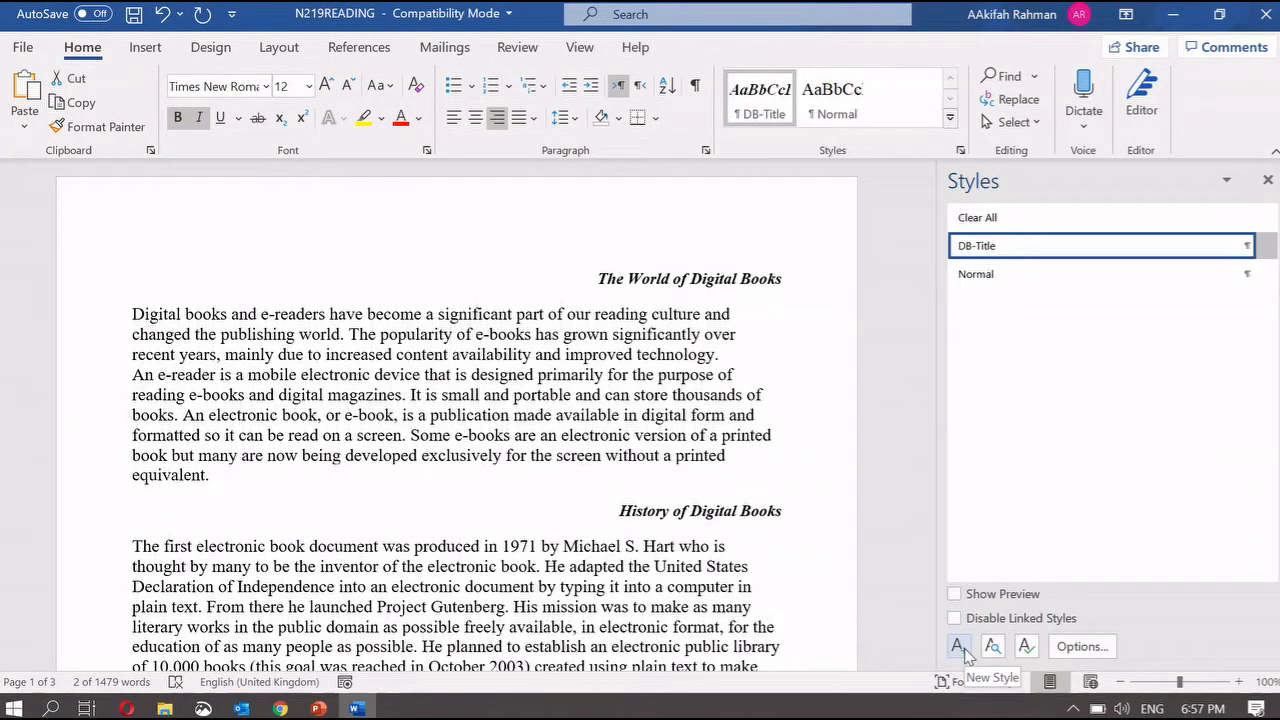
- Start a new Paragraph style named THC-Body, based on no style, annotating the spec slide
click(960, 647)
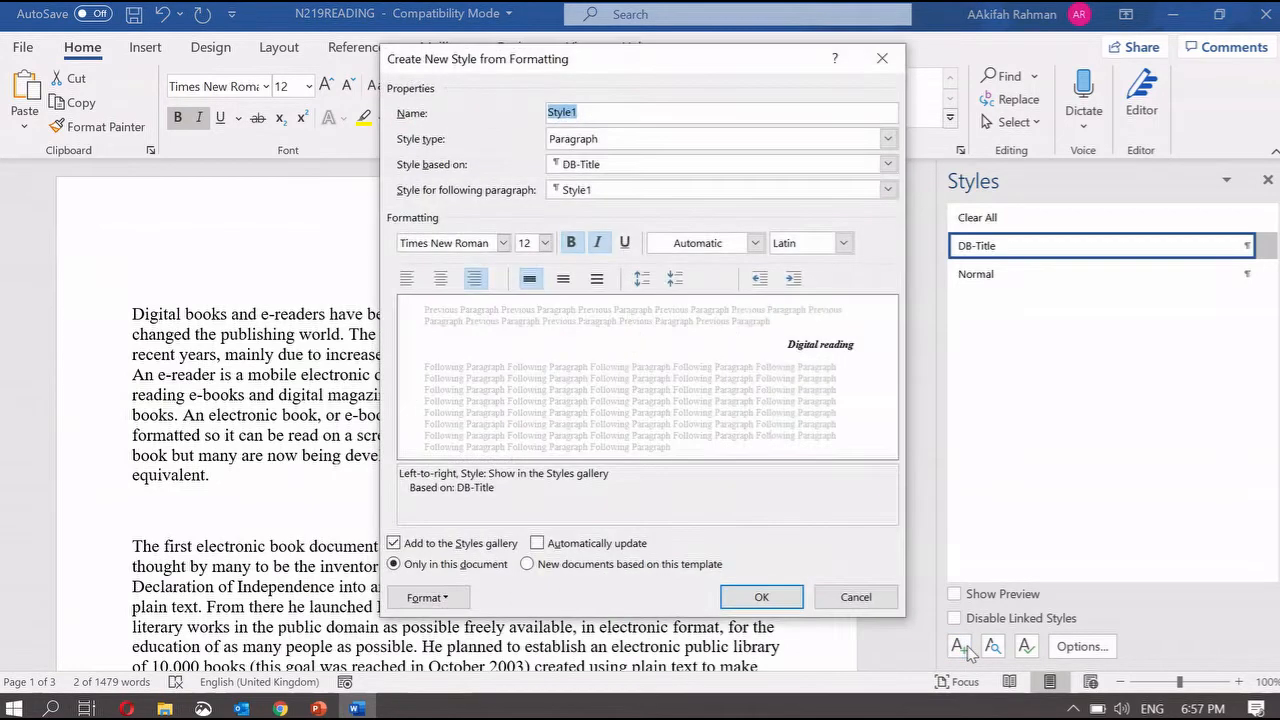
mouse_move(318, 707)
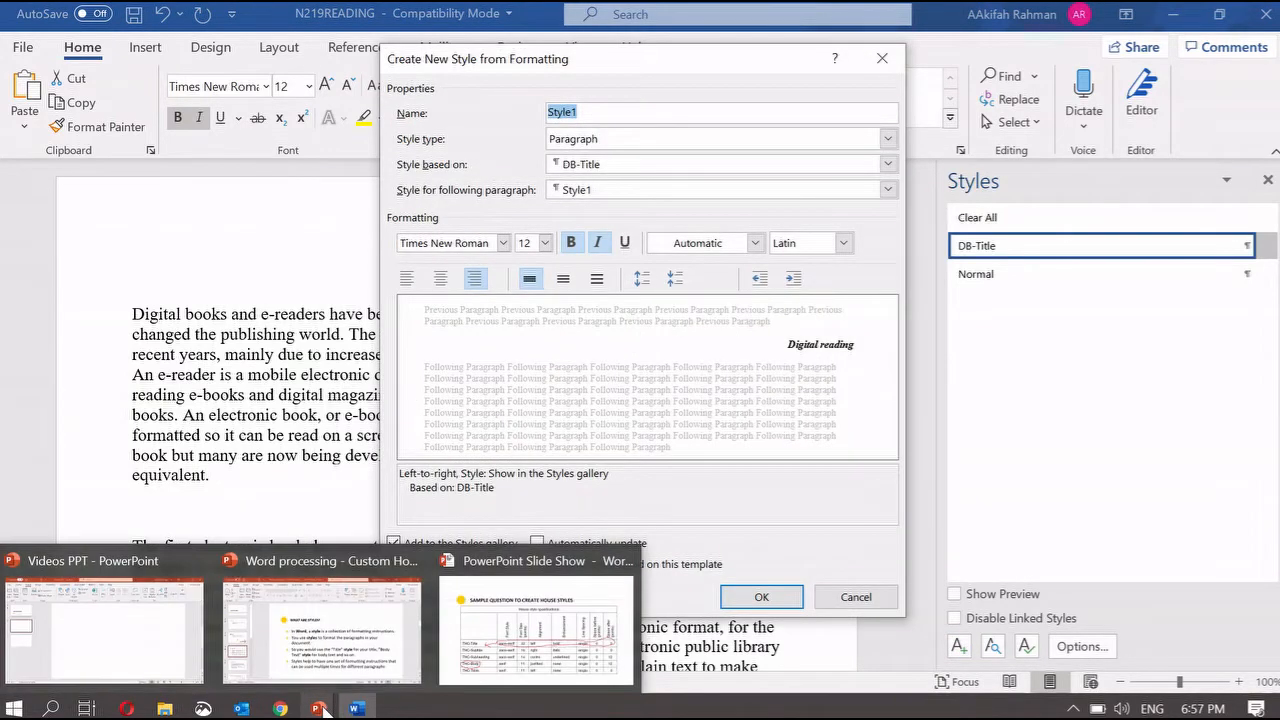
click(529, 637)
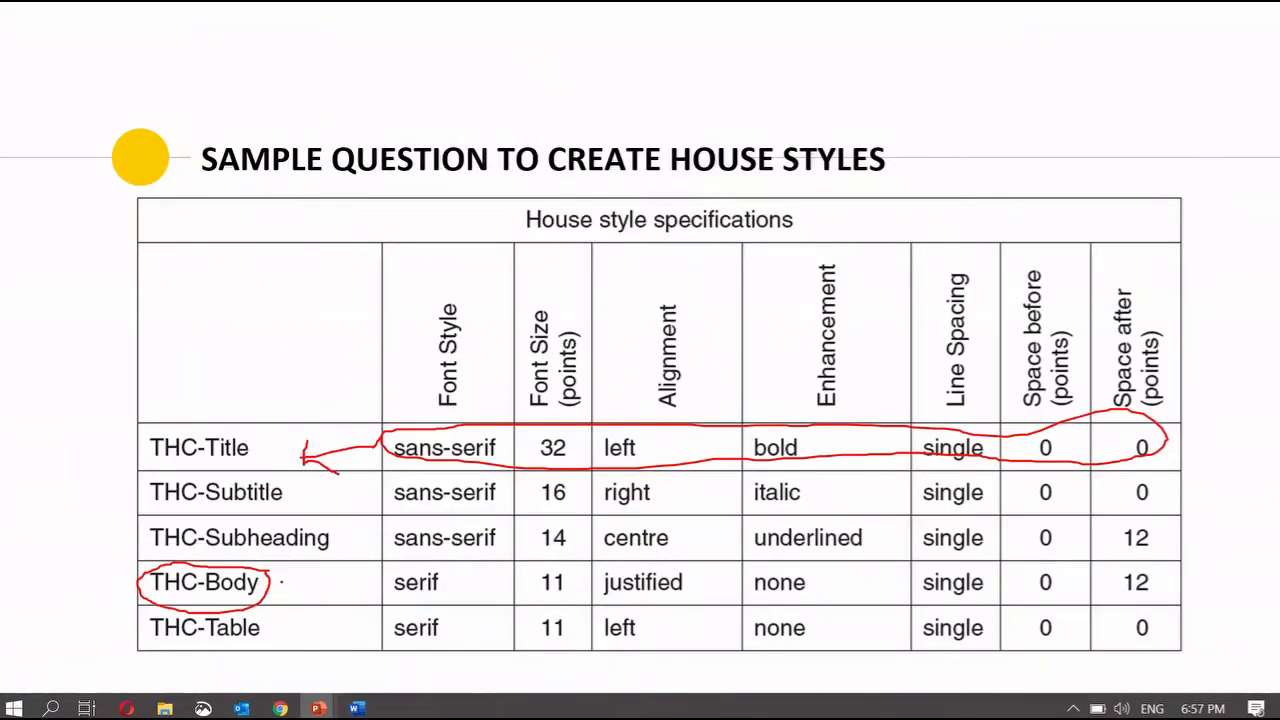
mouse_move(268, 582)
mouse_down()
mouse_move(408, 581)
mouse_move(380, 571)
mouse_up()
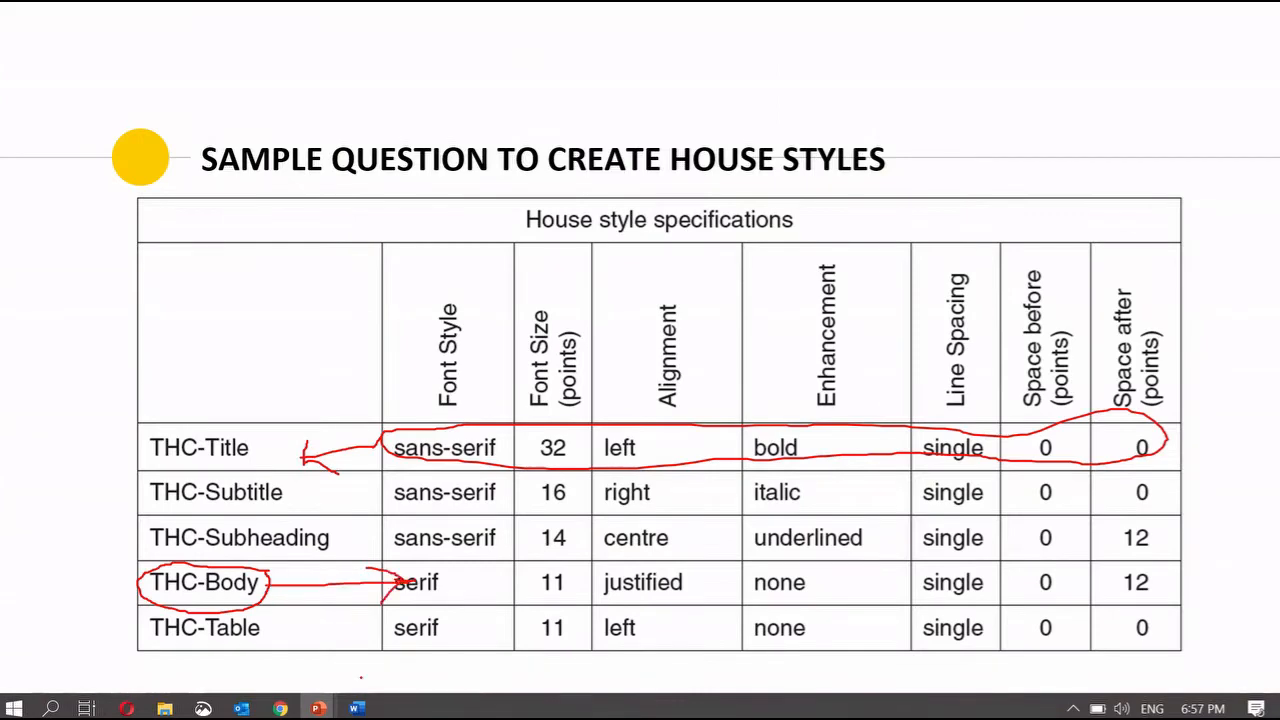
click(356, 708)
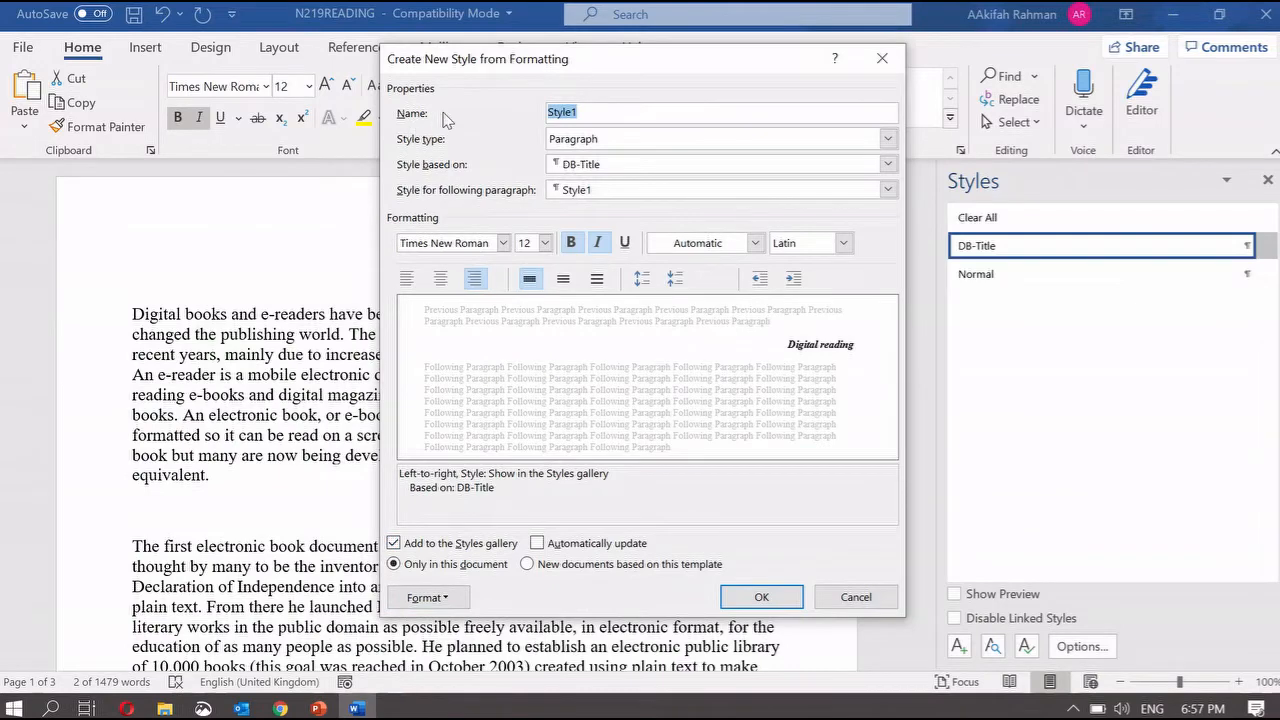
text(THC-Body)
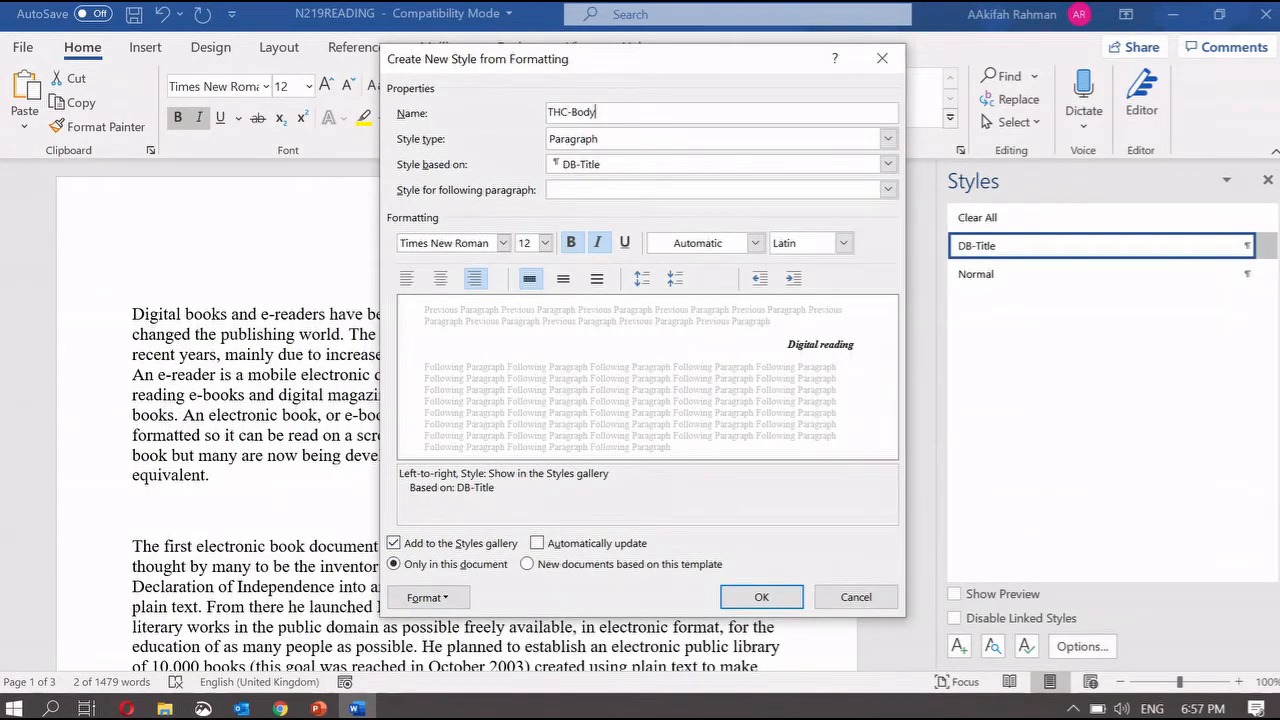
click(605, 142)
click(608, 163)
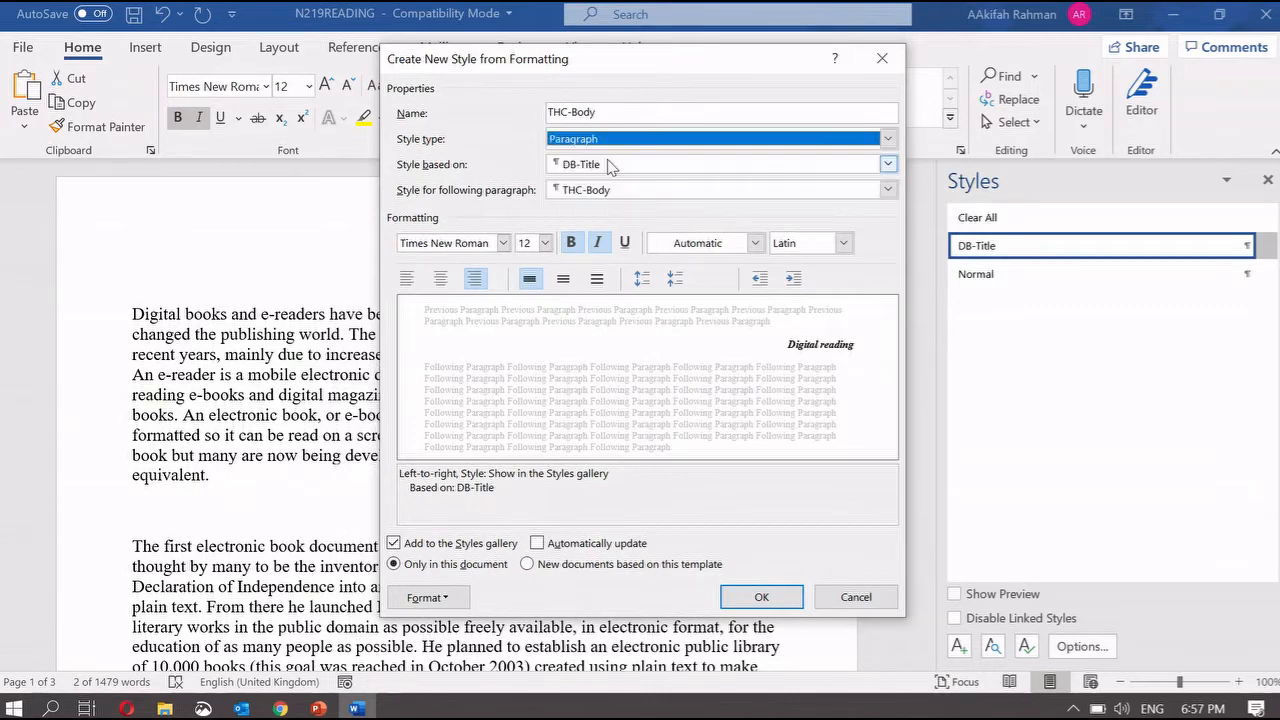
click(590, 166)
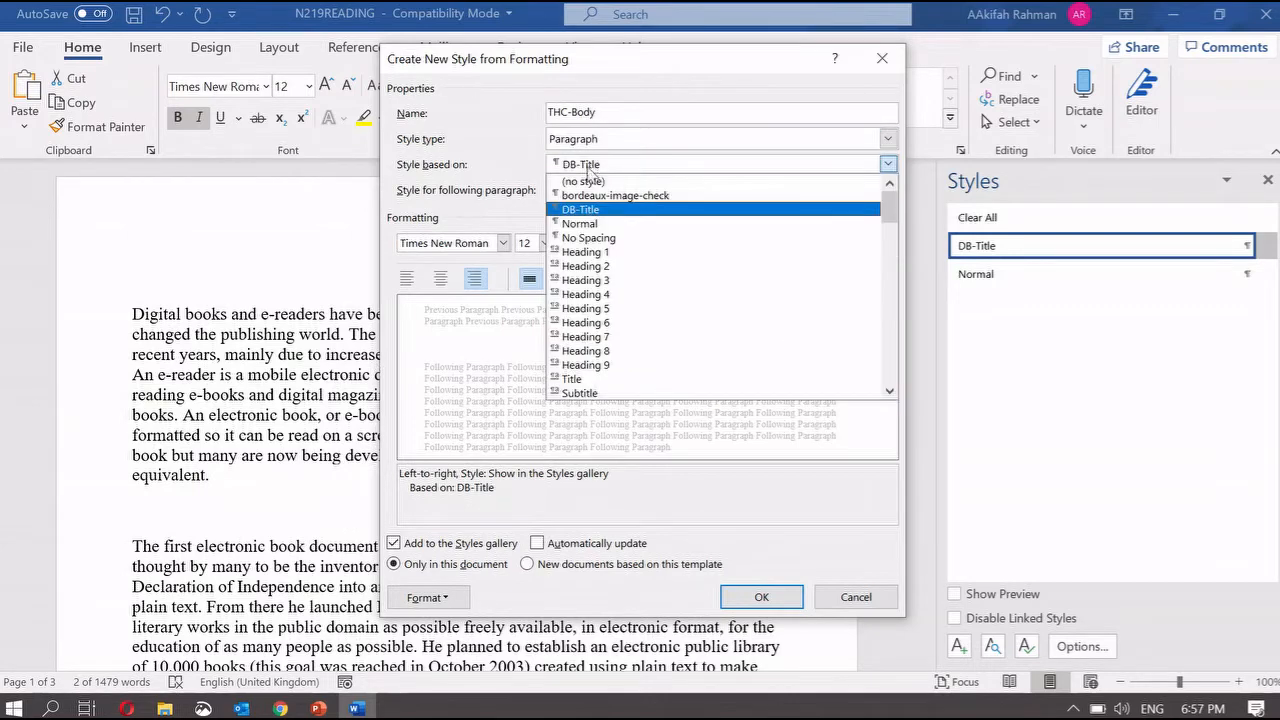
click(591, 182)
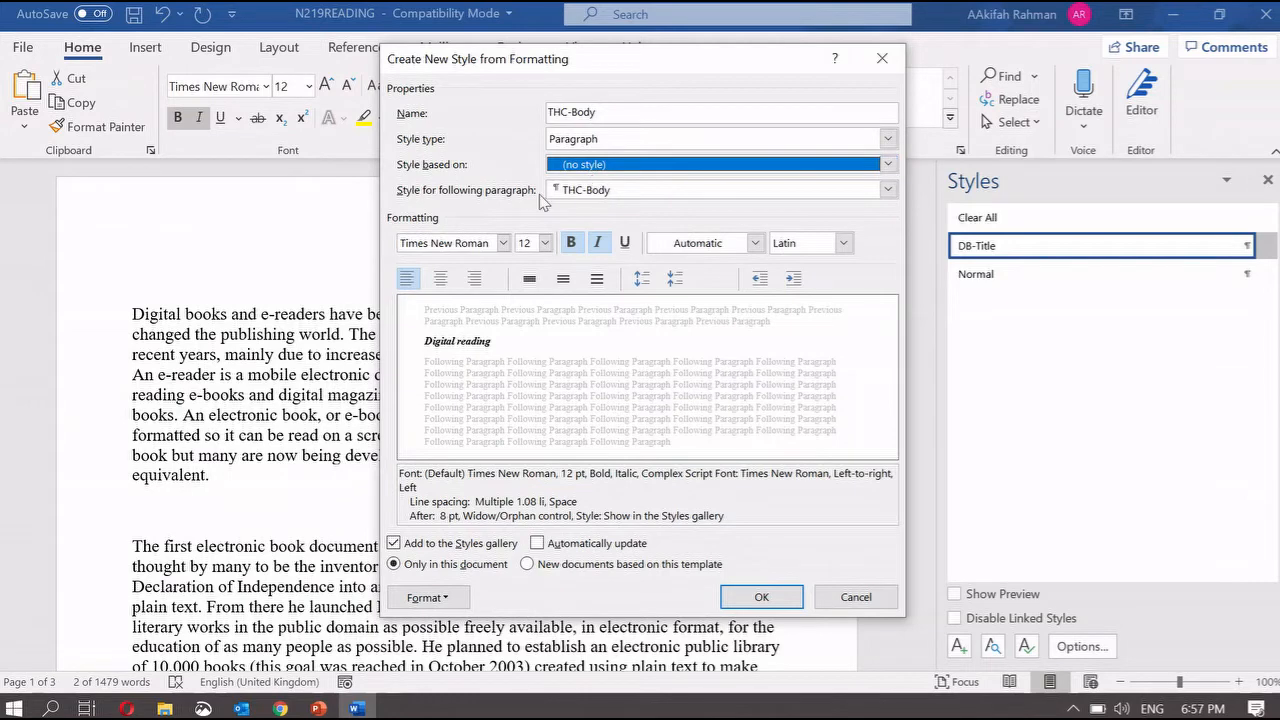
- Set the THC-Body style's font size to 11 pt after checking the house style slide
mouse_move(326, 713)
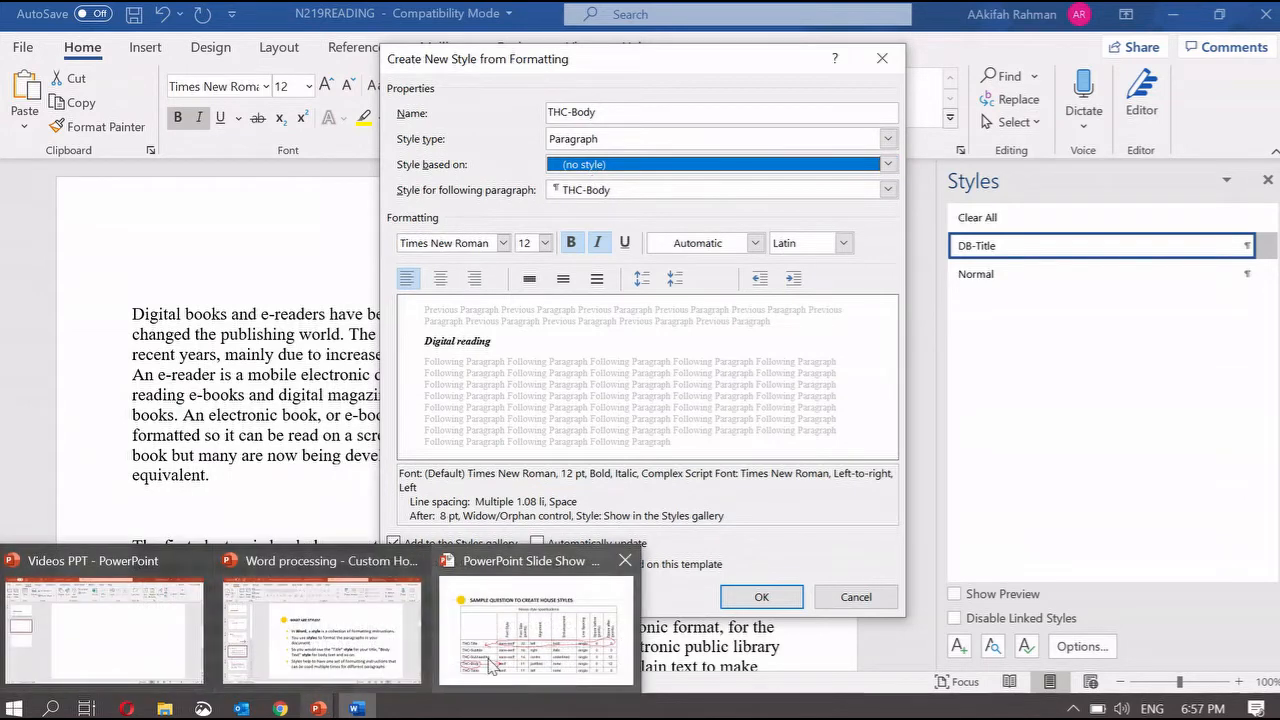
click(488, 658)
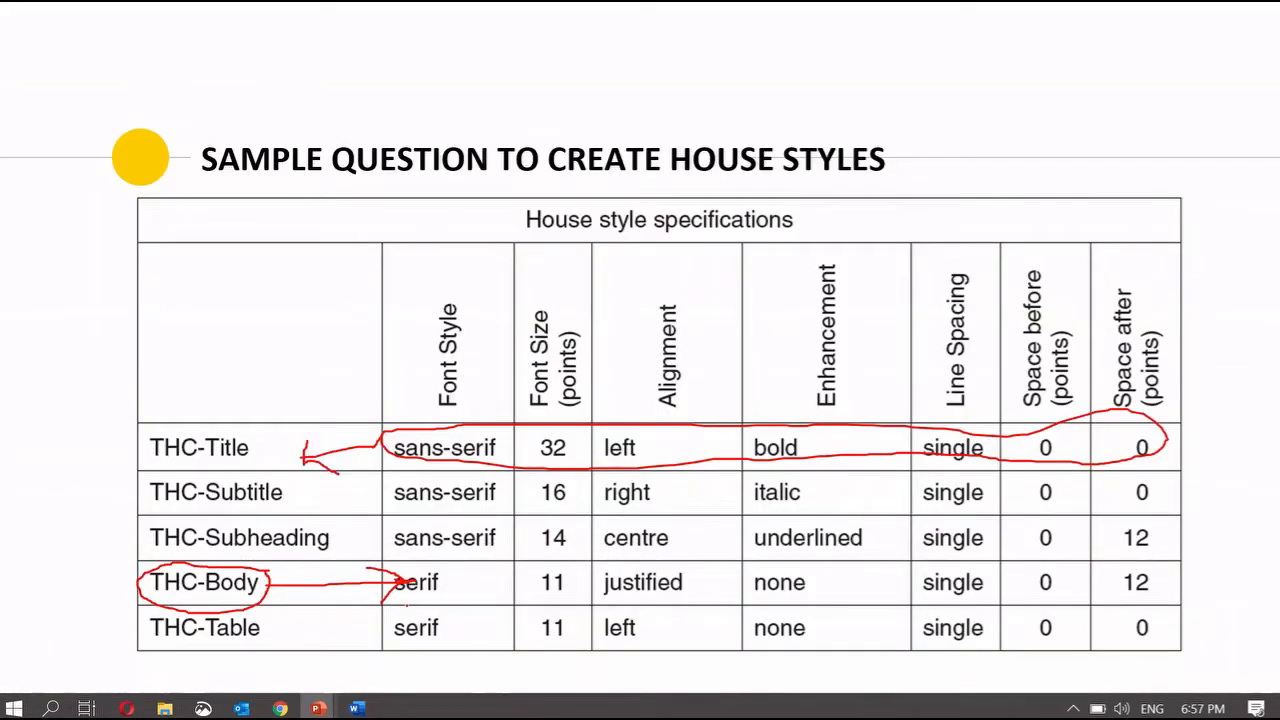
click(357, 708)
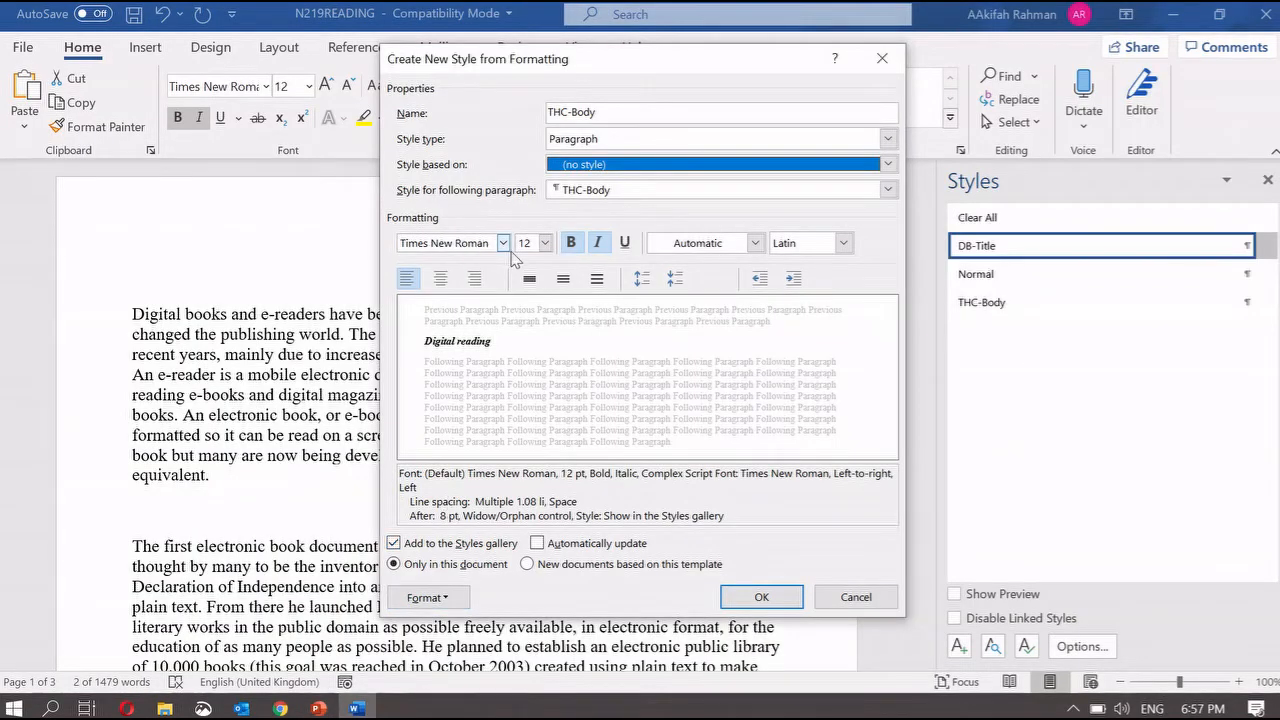
click(318, 708)
click(432, 658)
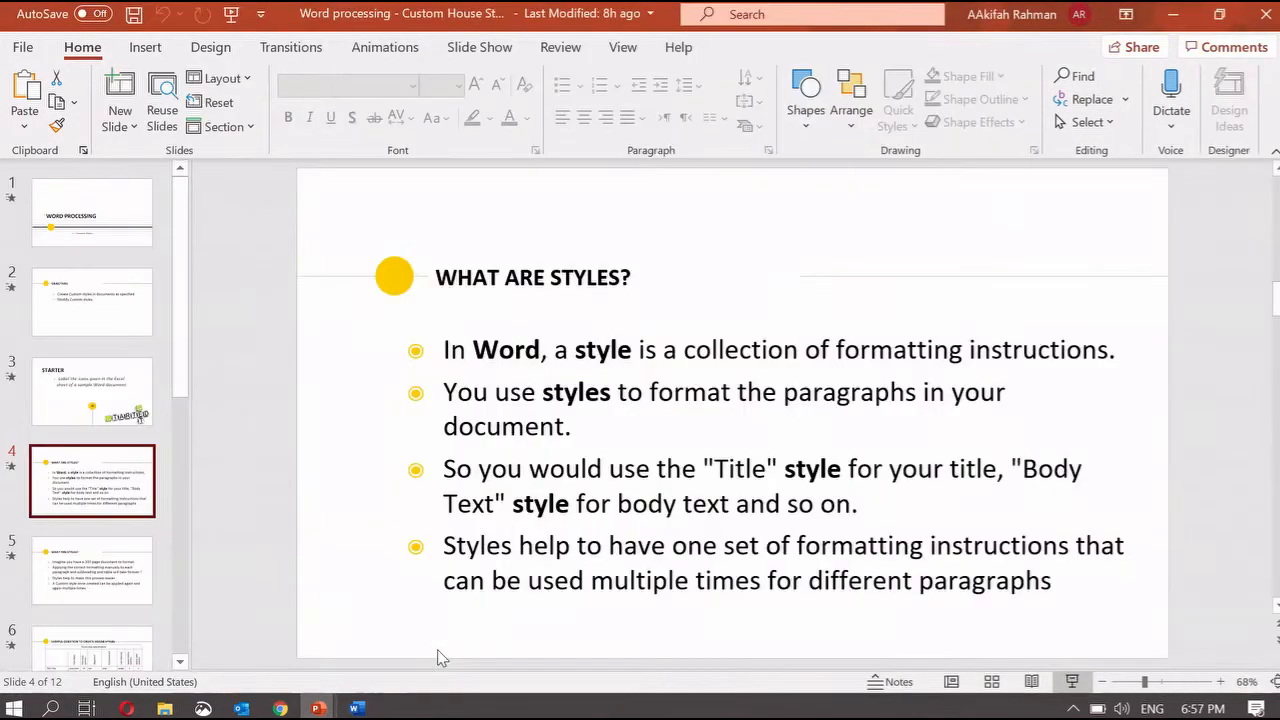
click(318, 708)
click(540, 630)
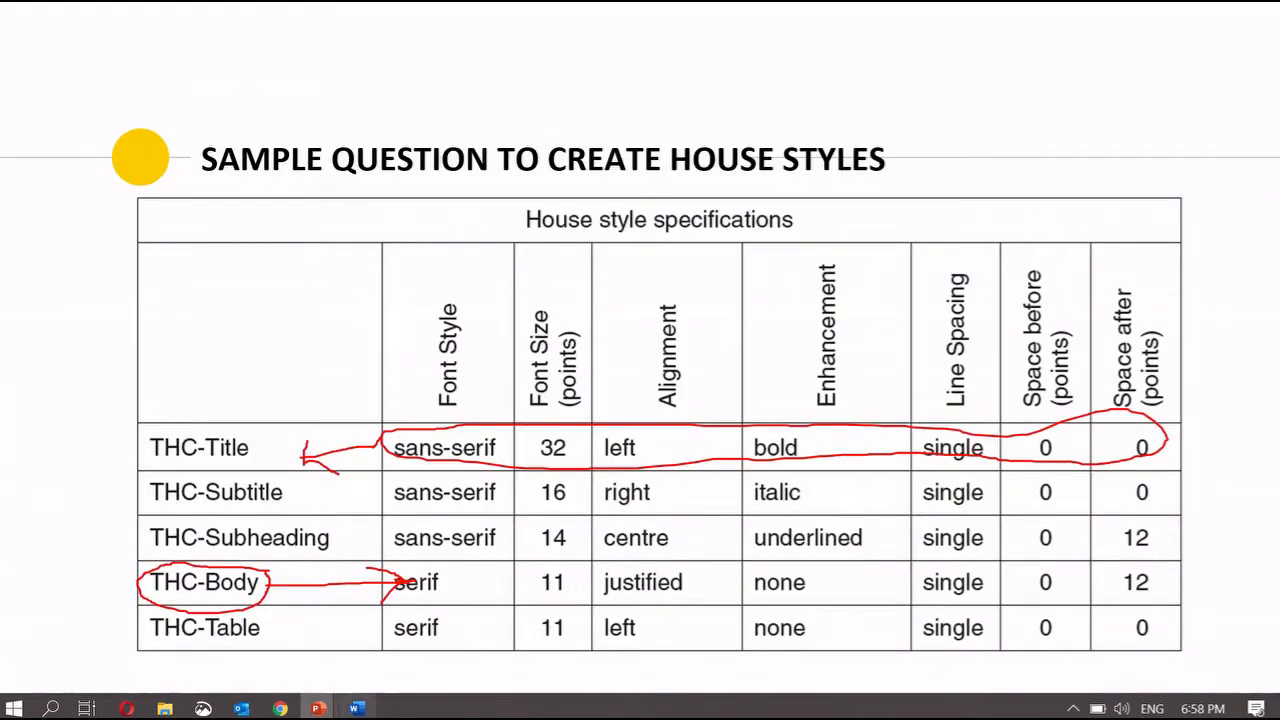
click(357, 708)
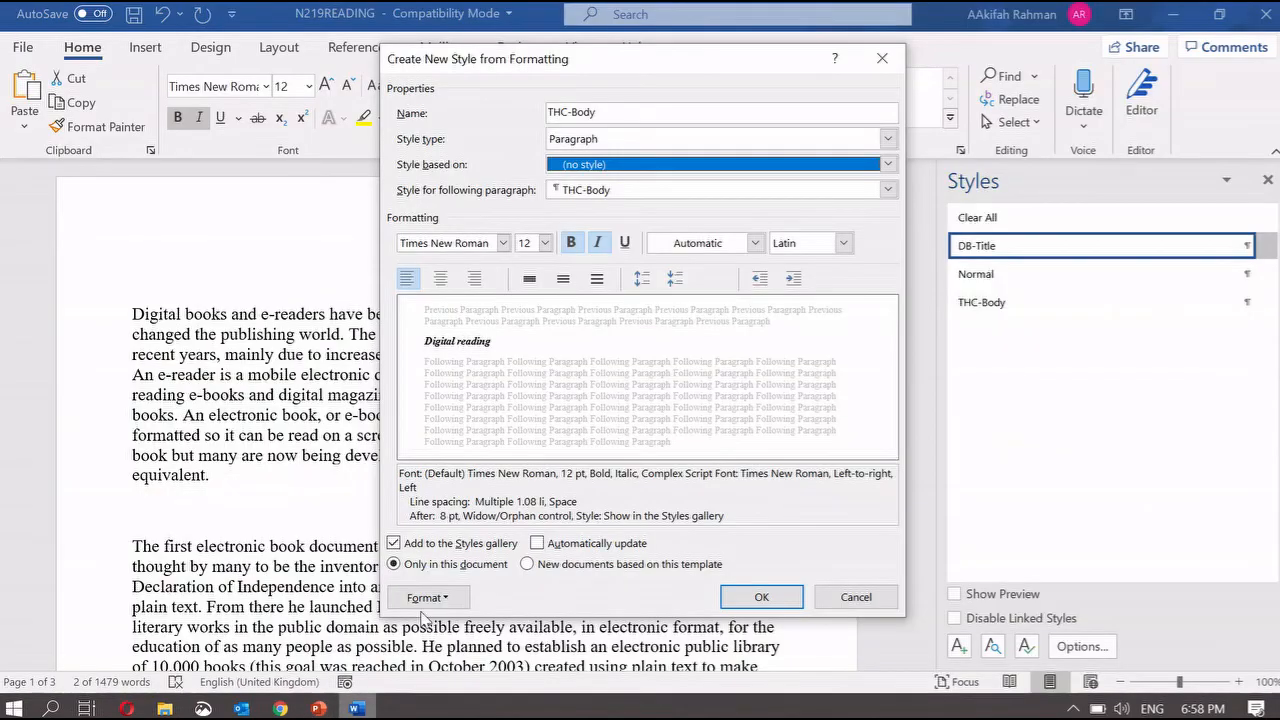
click(545, 243)
click(524, 306)
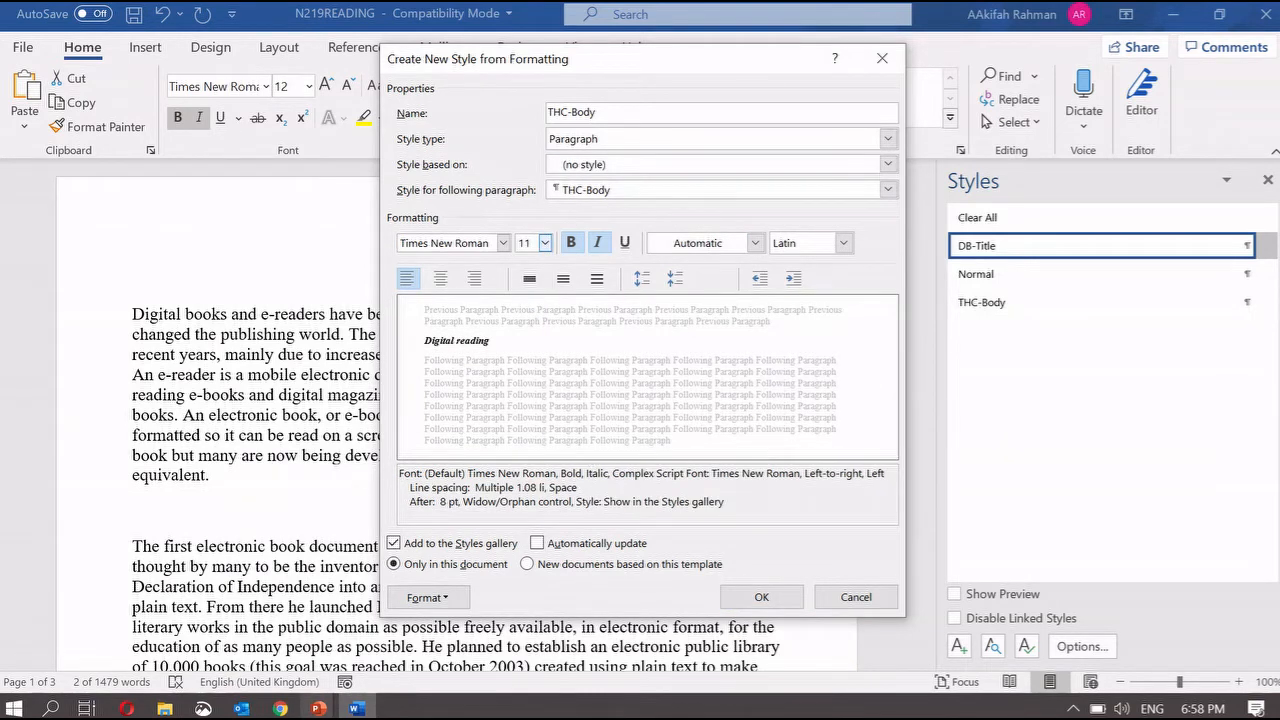
- Turn off bold and italic for THC-Body, checking the specifications slide
mouse_move(318, 708)
click(540, 630)
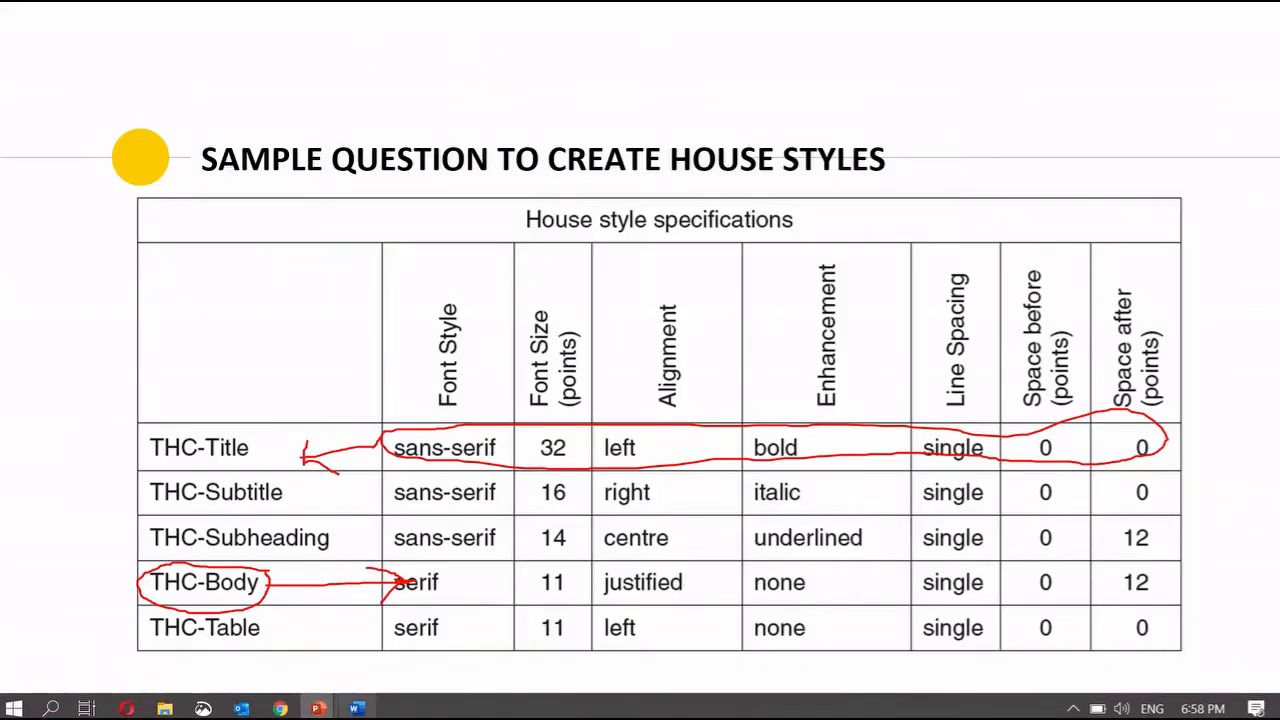
click(356, 708)
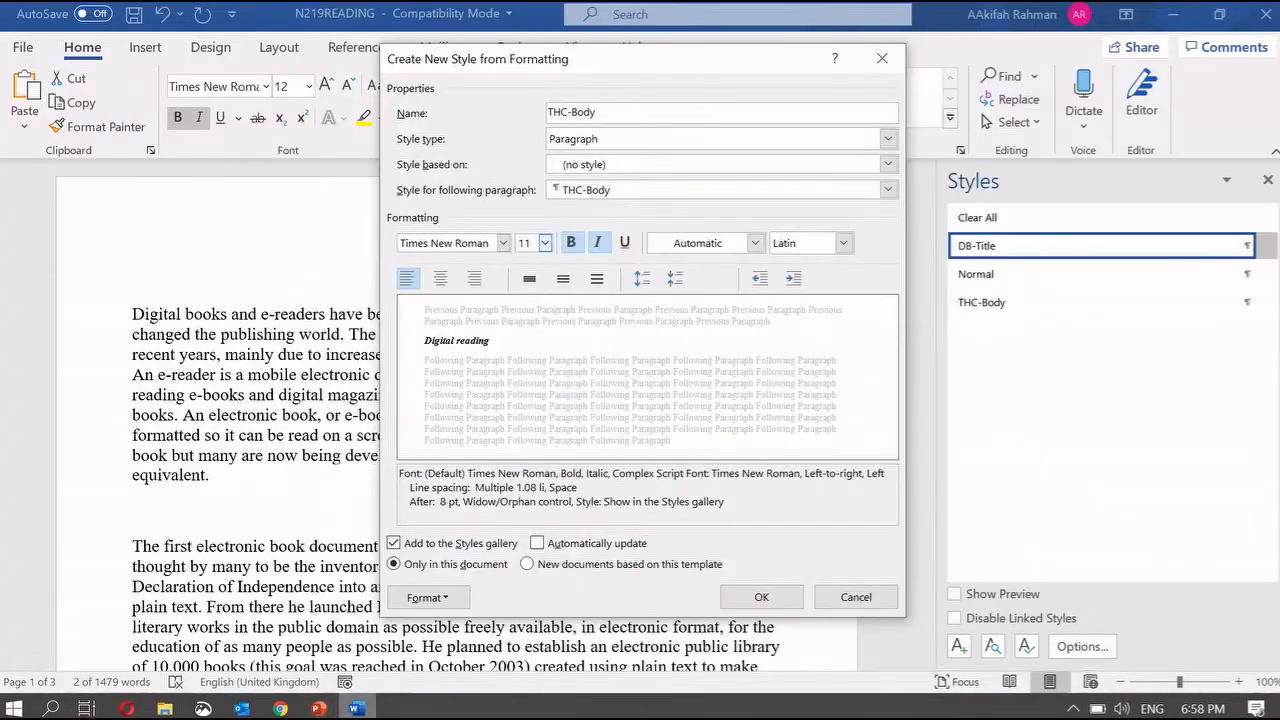
click(573, 245)
click(600, 245)
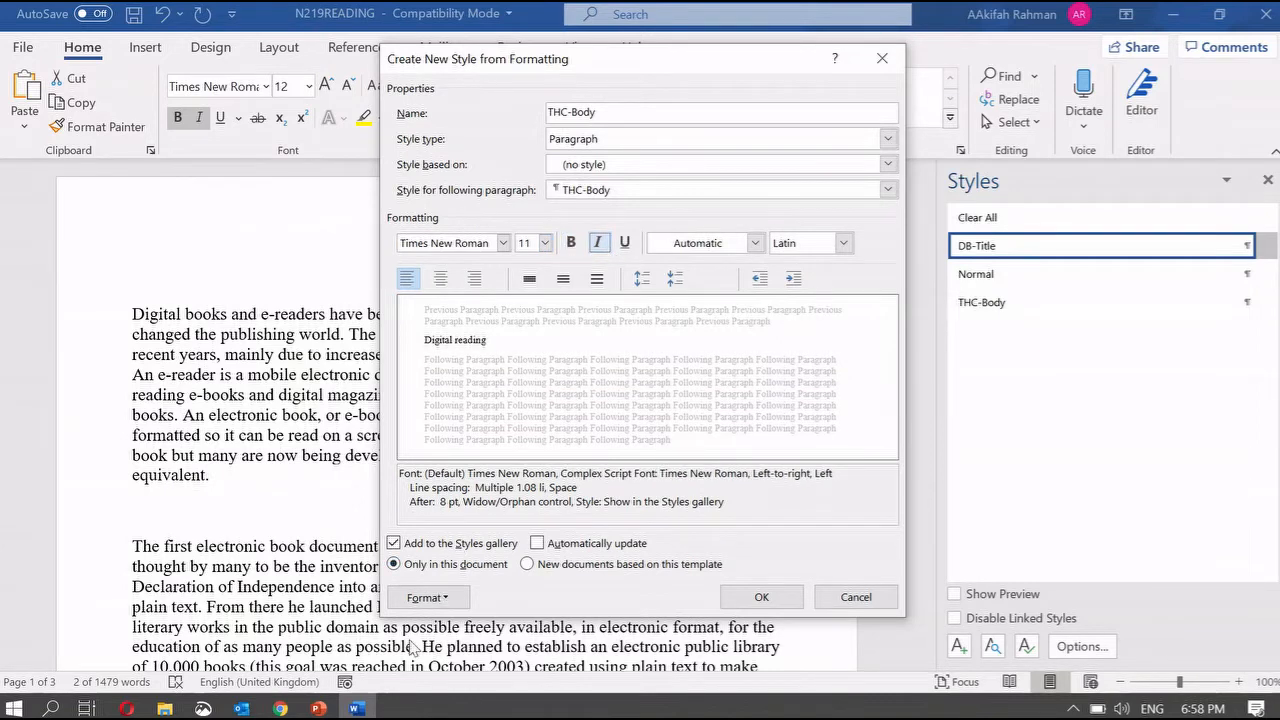
mouse_move(318, 708)
click(520, 628)
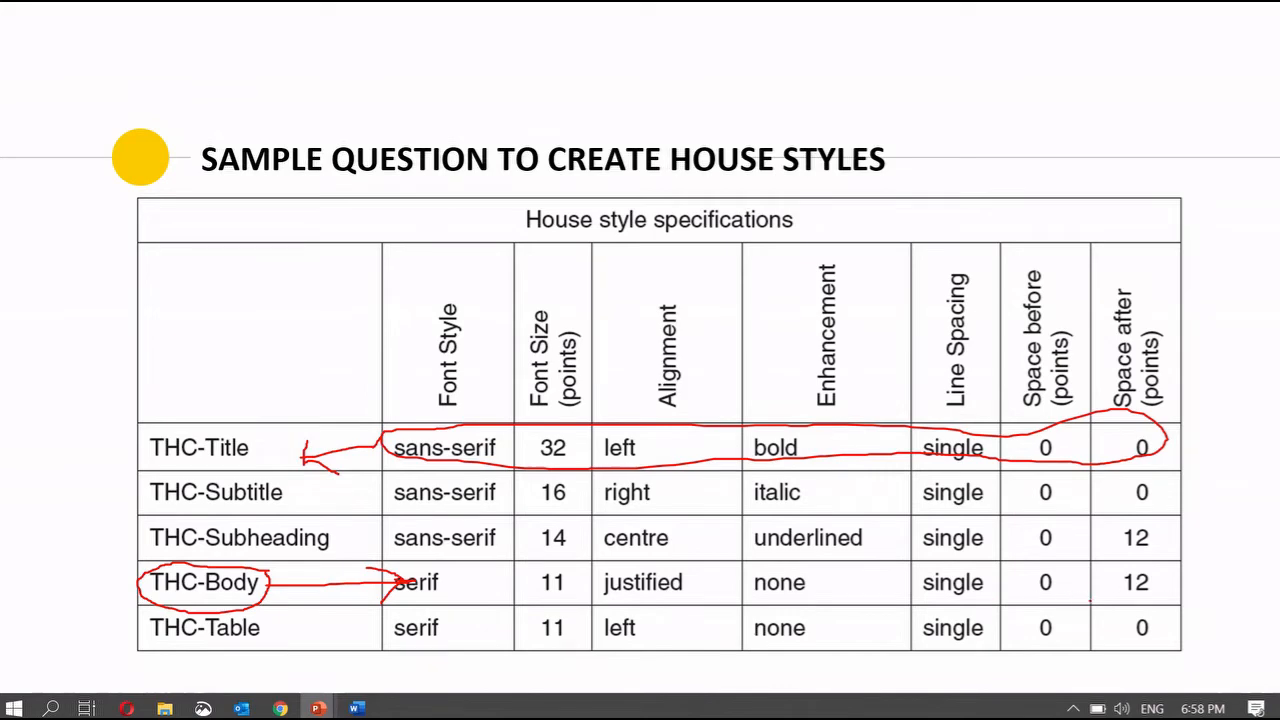
click(357, 708)
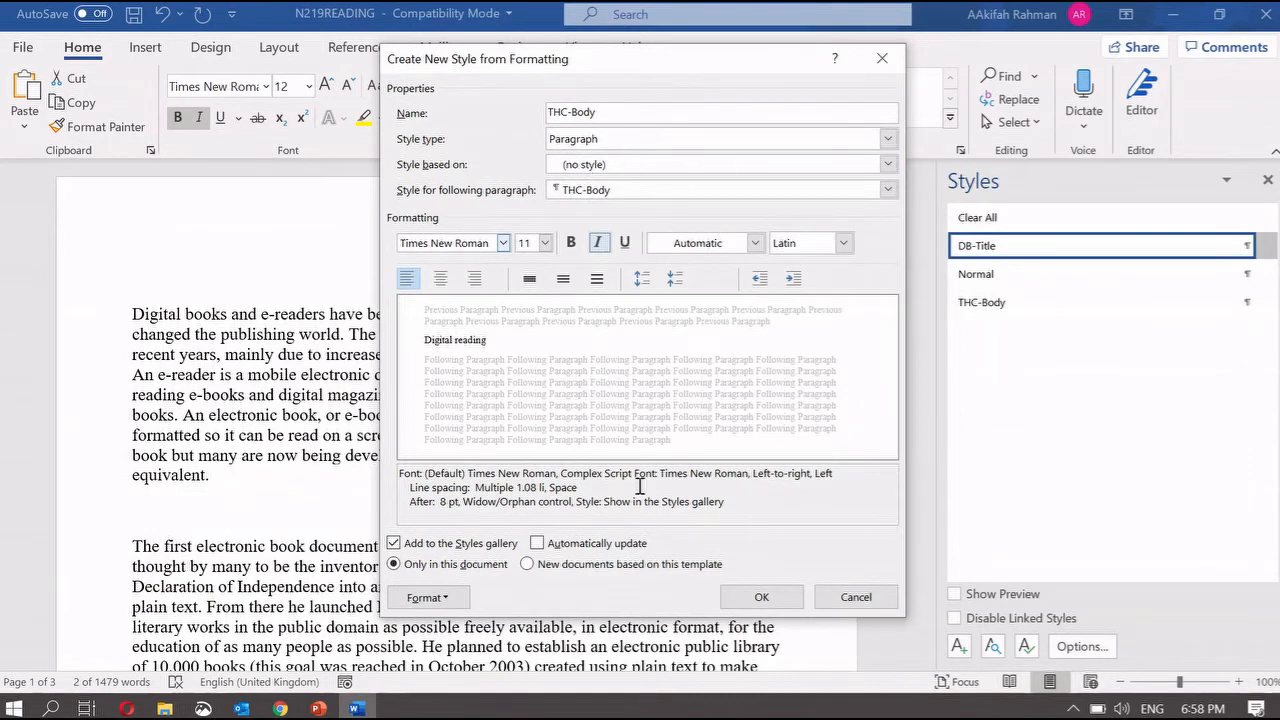
- Give THC-Body single line spacing with 12 pt after, then save and apply the style
click(450, 598)
click(458, 403)
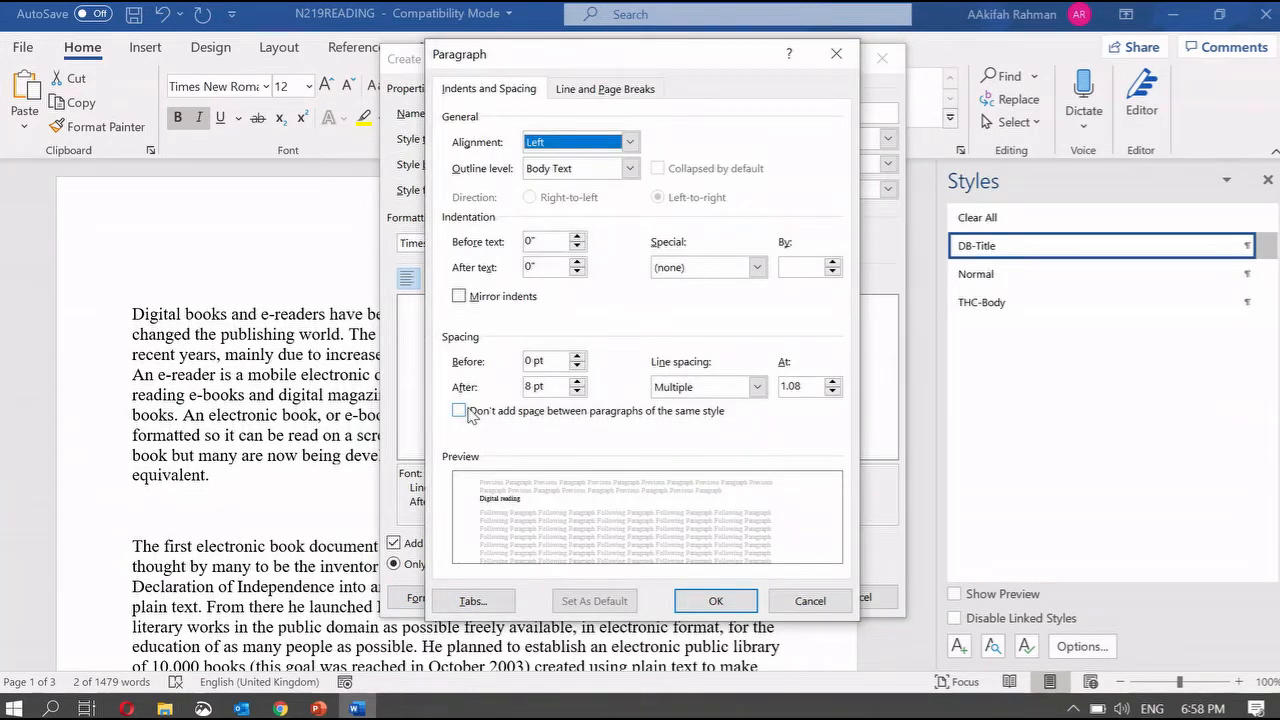
click(756, 388)
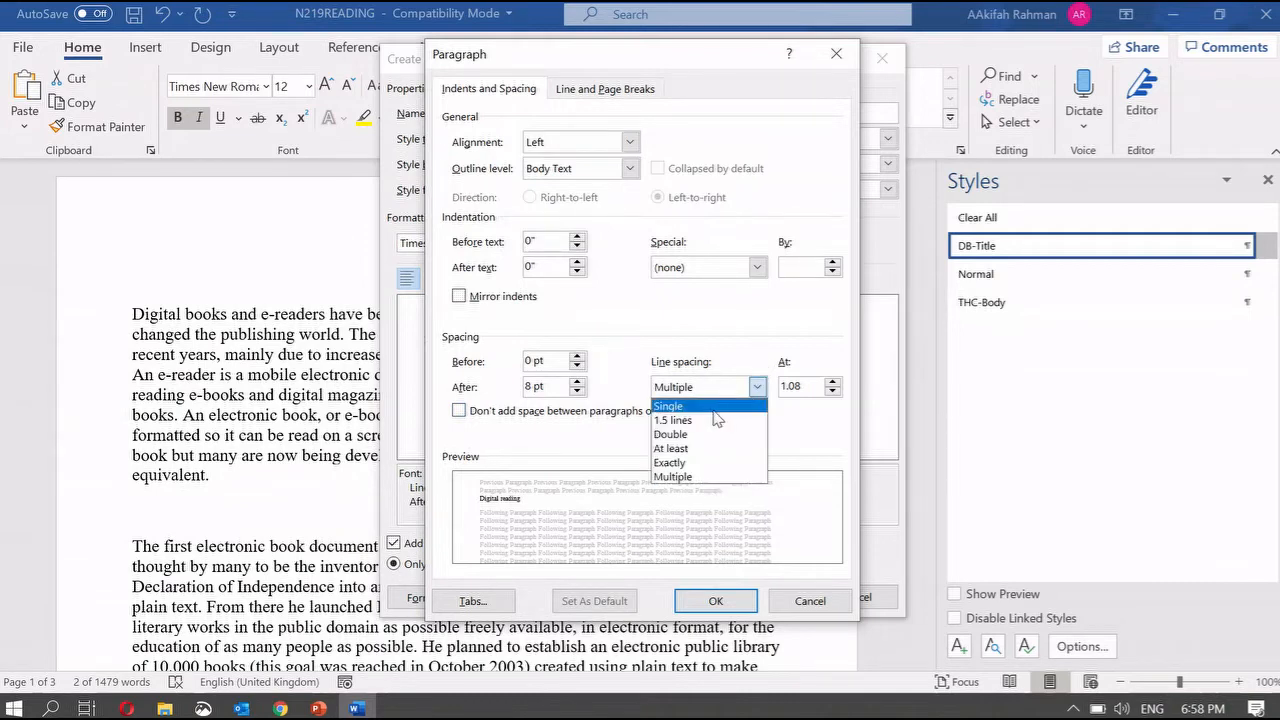
click(694, 406)
mouse_move(318, 709)
click(535, 660)
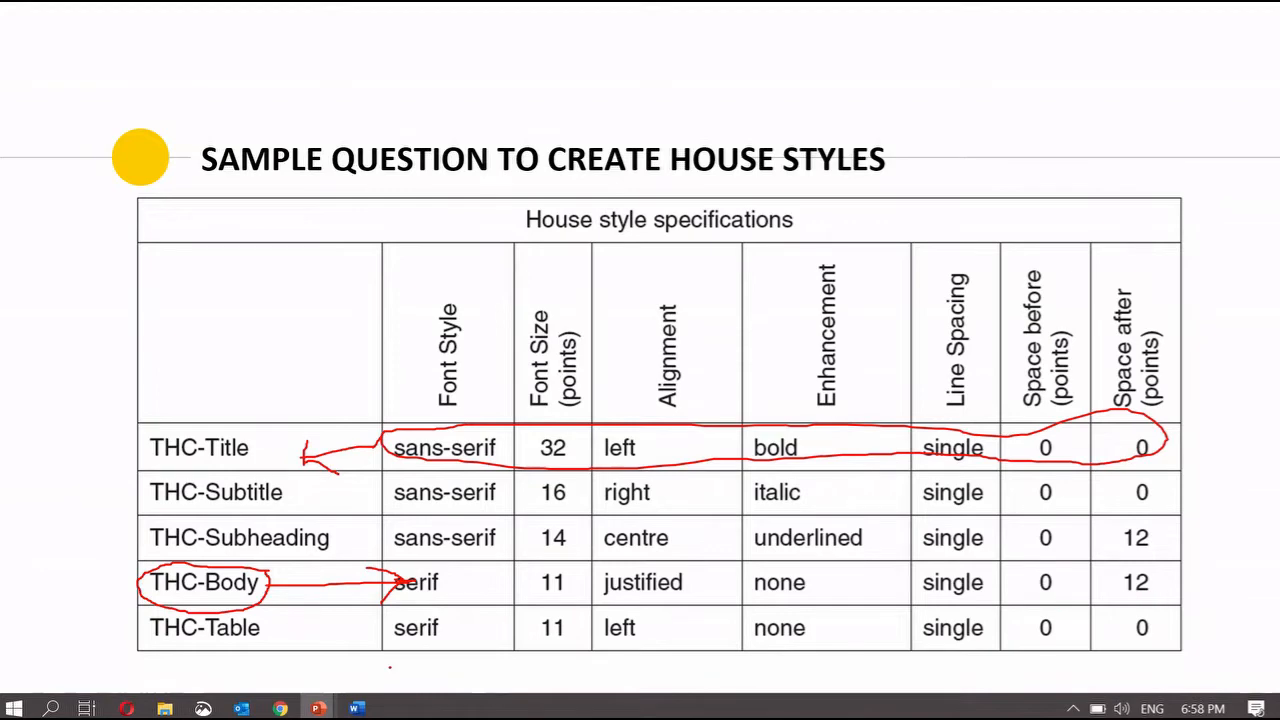
click(357, 709)
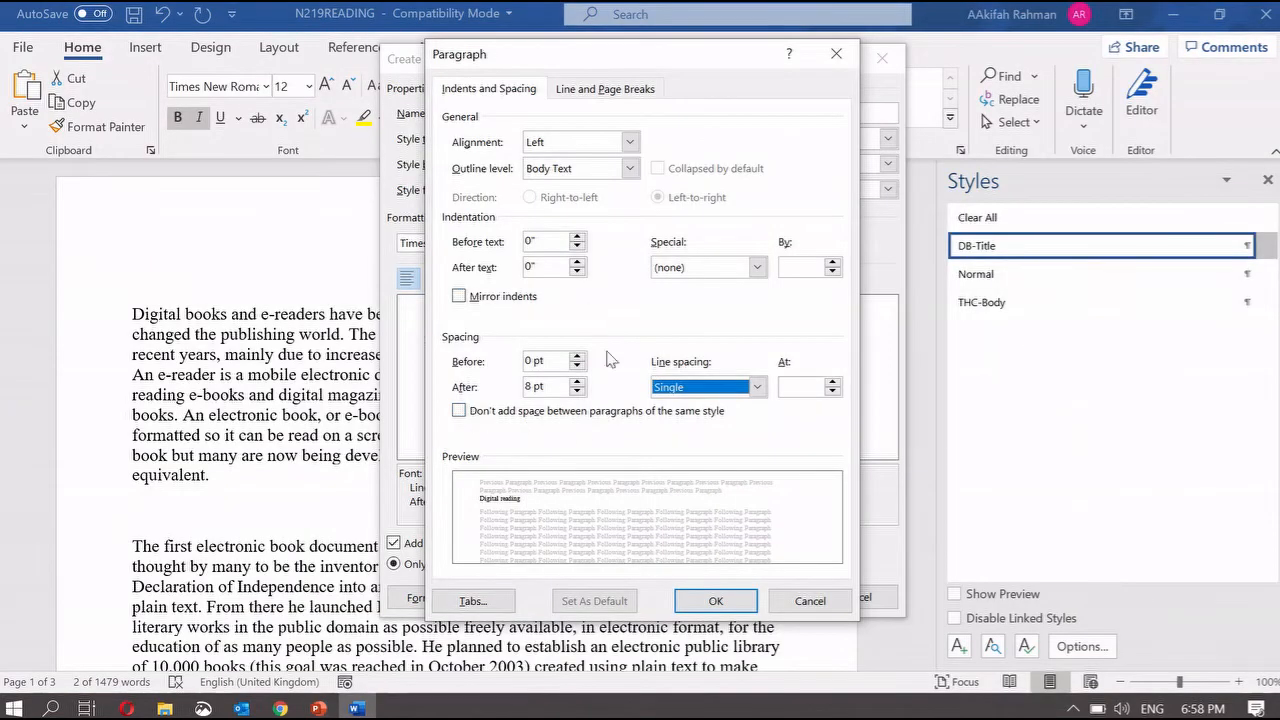
click(532, 387)
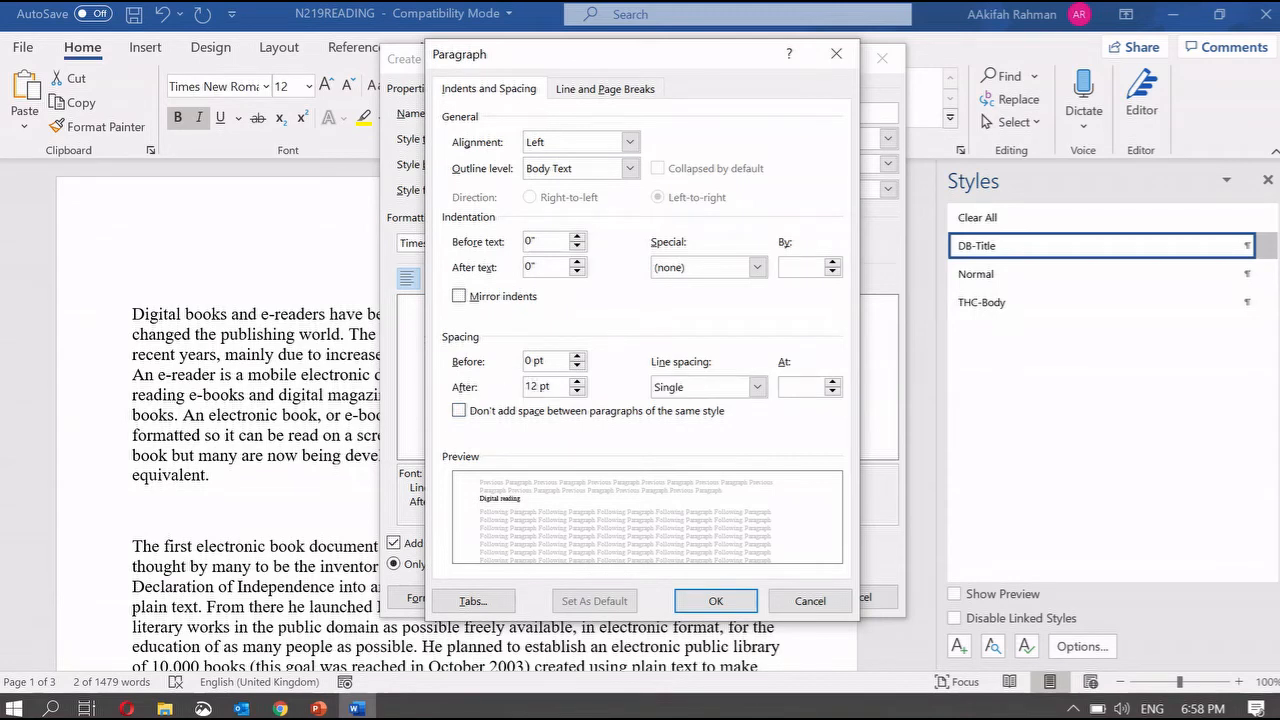
click(716, 601)
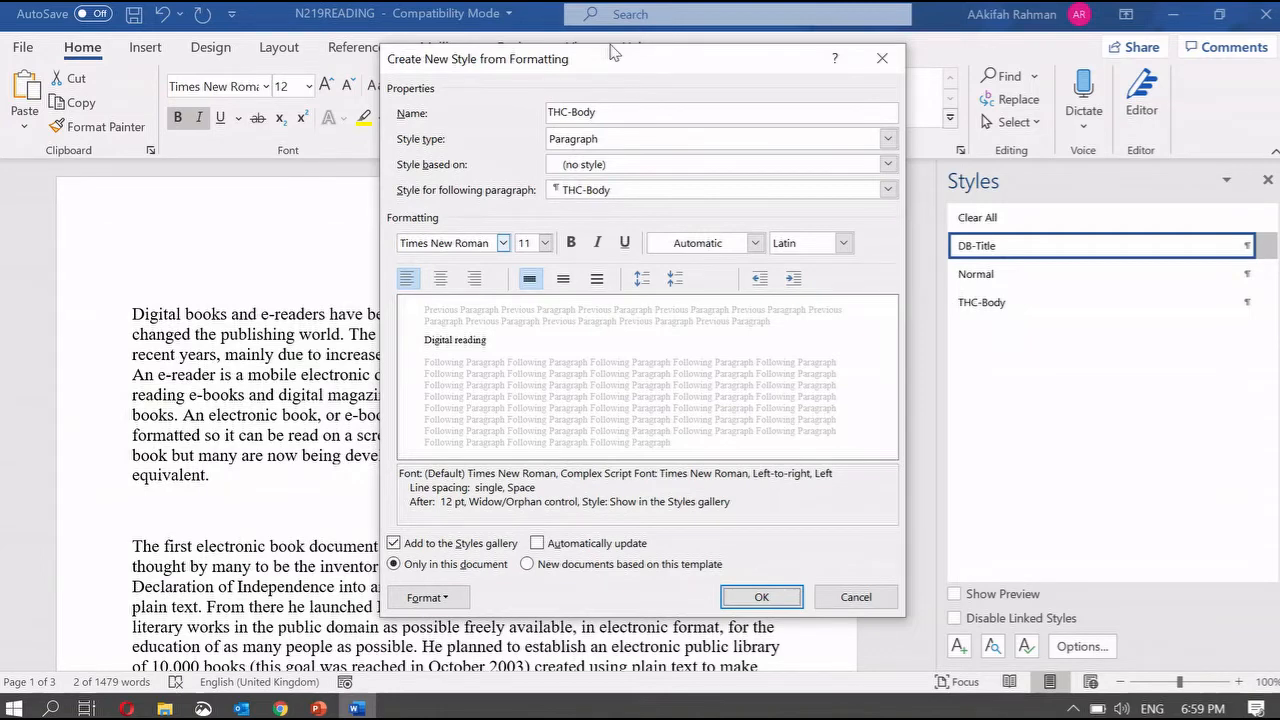
click(765, 597)
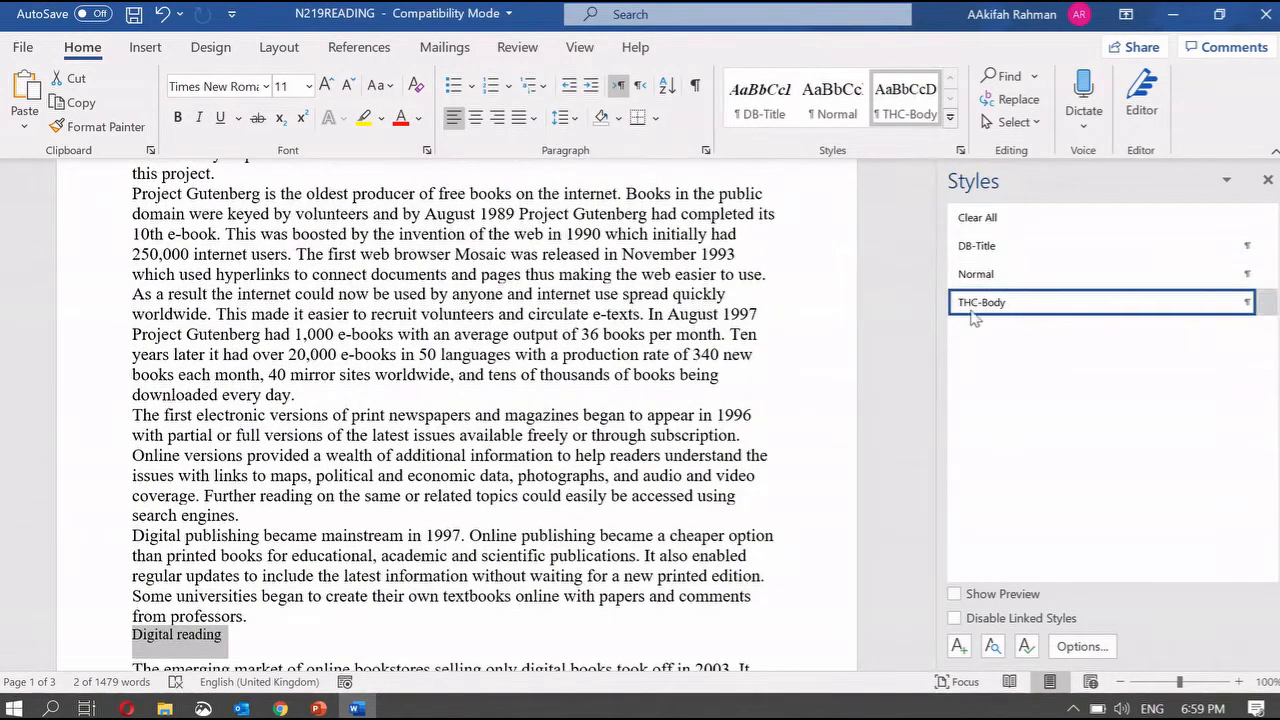
- Apply the THC-Body style to the opening section of text
mouse_move(1053, 320)
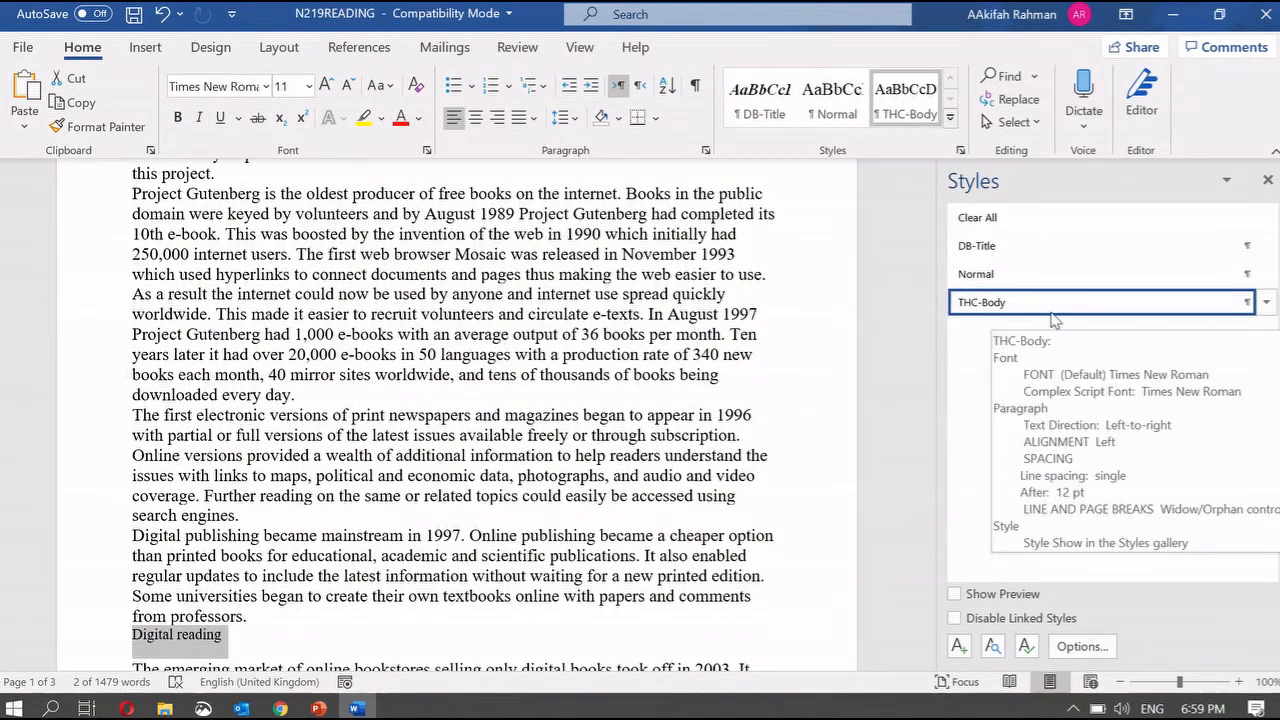
click(1266, 182)
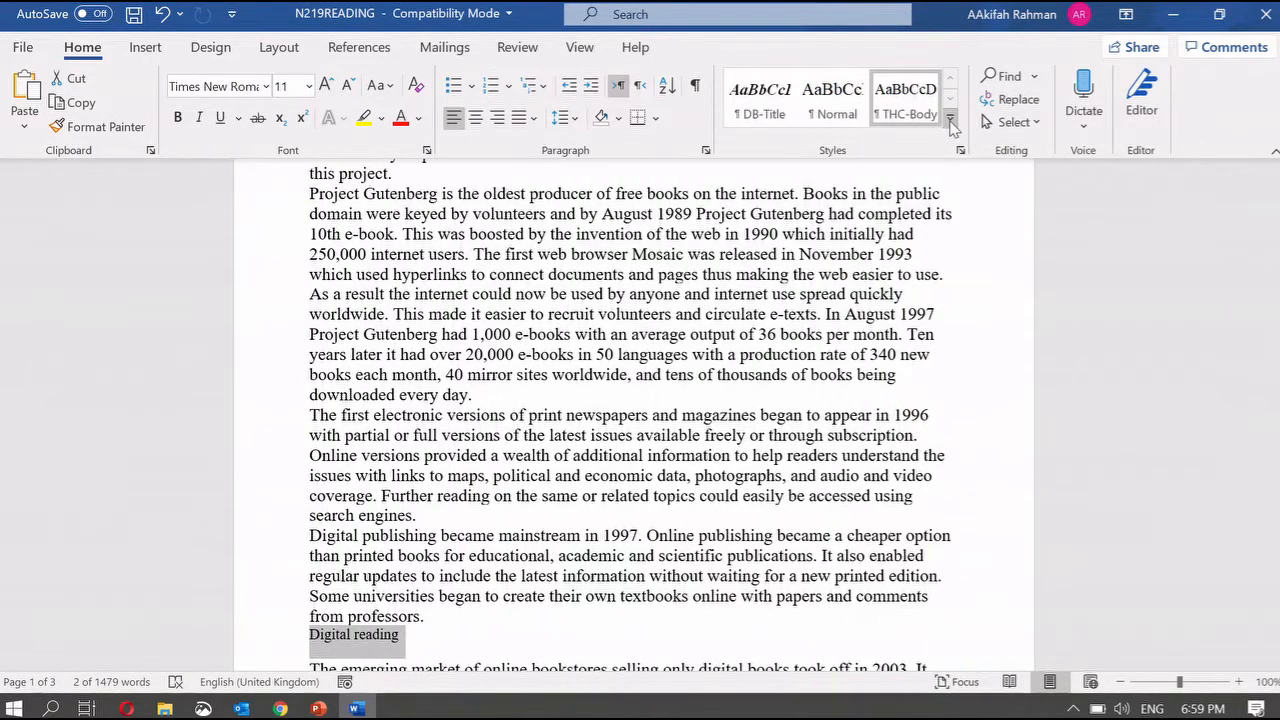
click(950, 118)
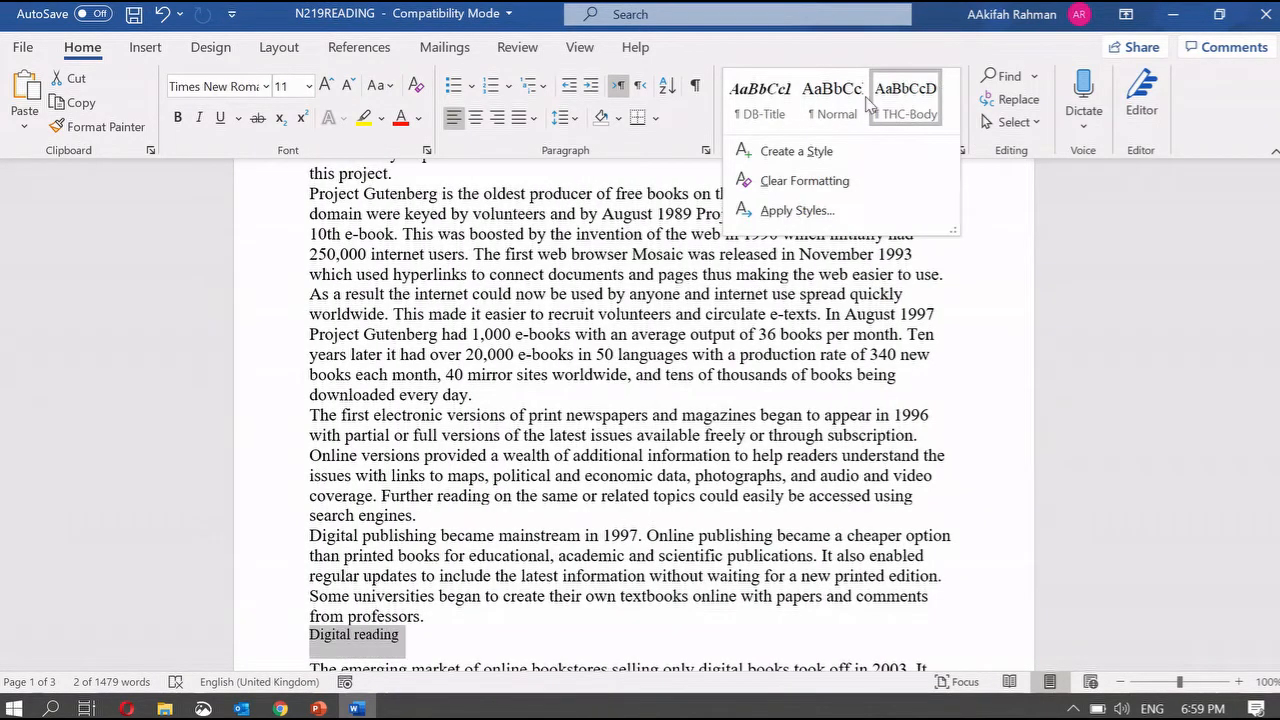
scroll(949, 369, up, 6)
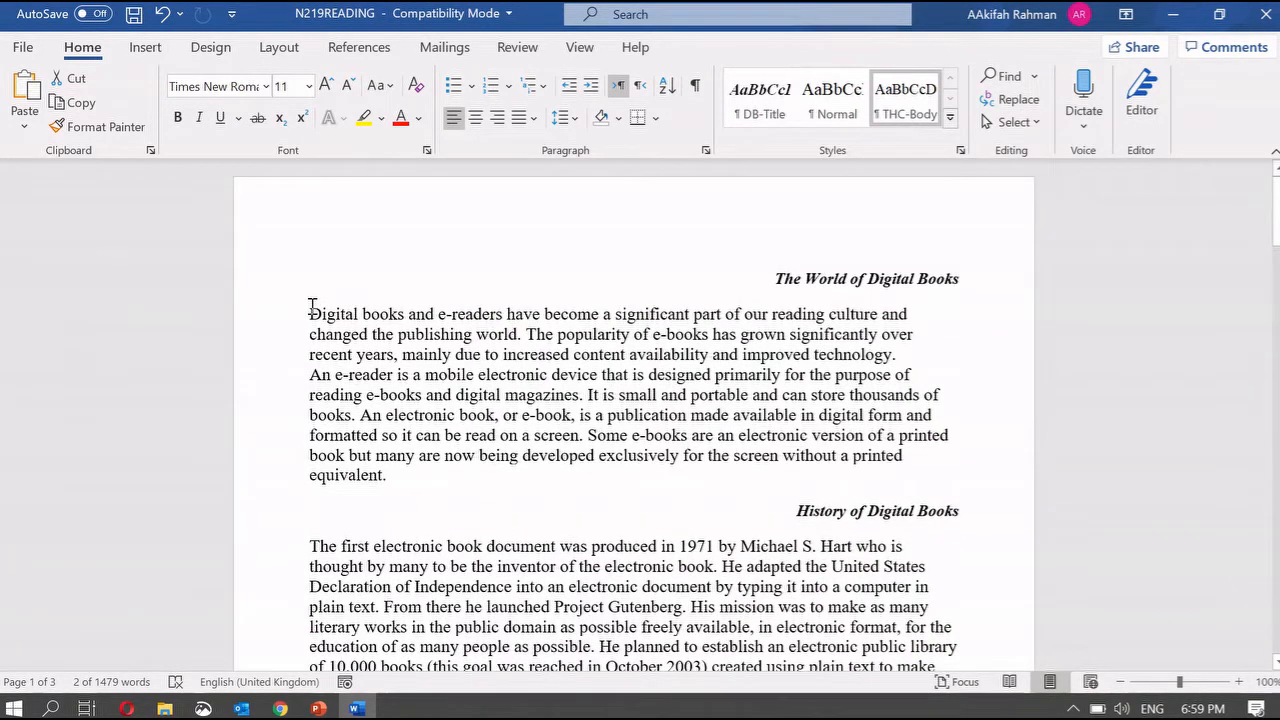
drag(311, 314, 413, 485)
click(905, 97)
- Apply THC-Body to the first History paragraph and the Project Gutenberg paragraph, then show the styles list
scroll(590, 472, down, 2)
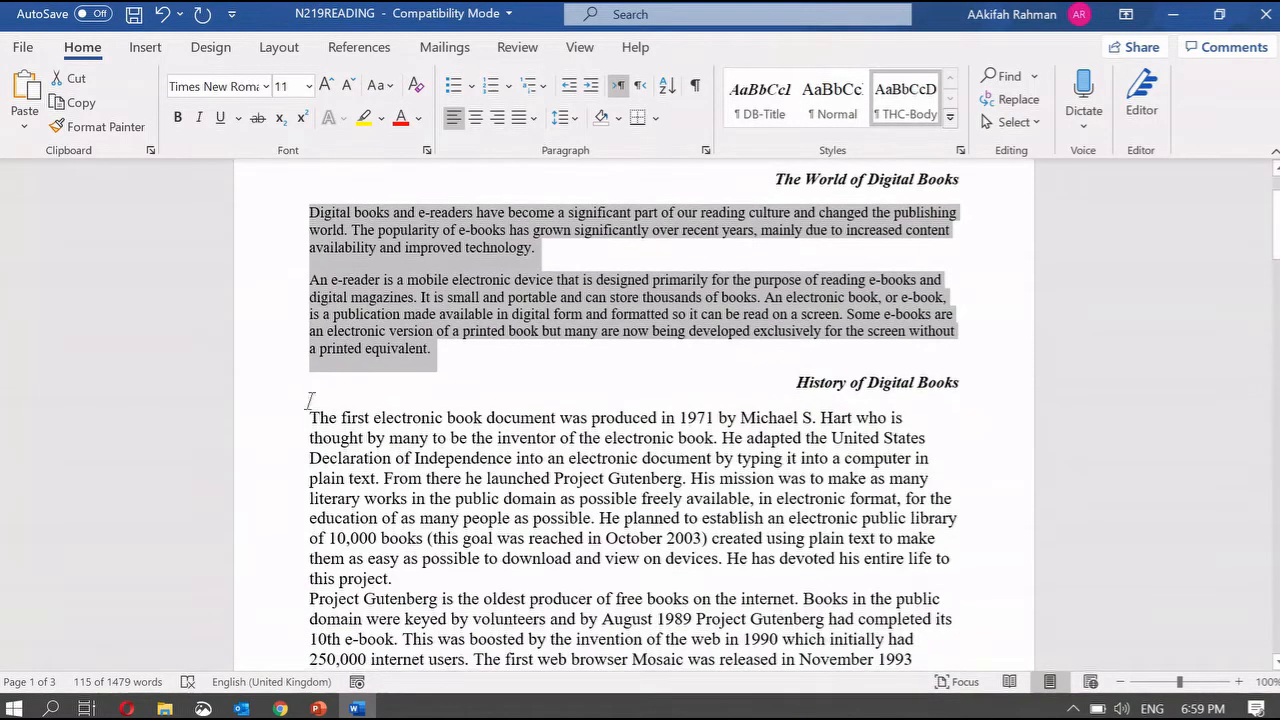
drag(311, 413, 410, 575)
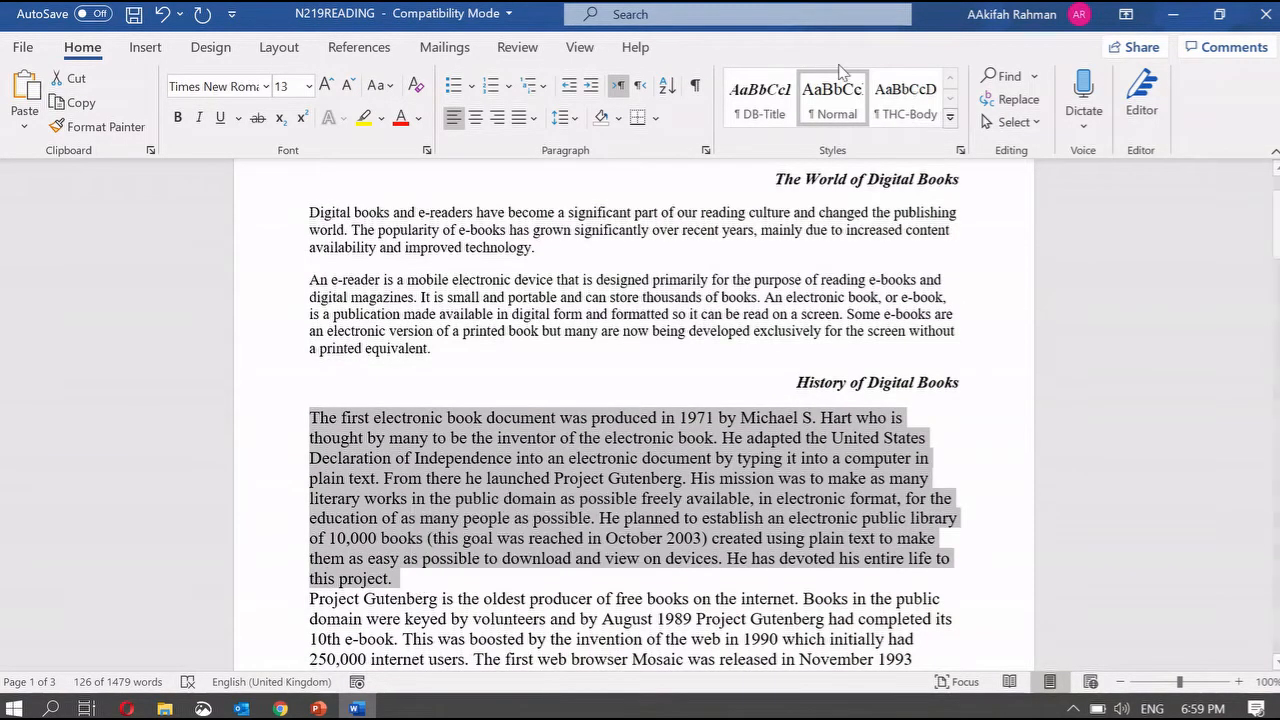
click(898, 103)
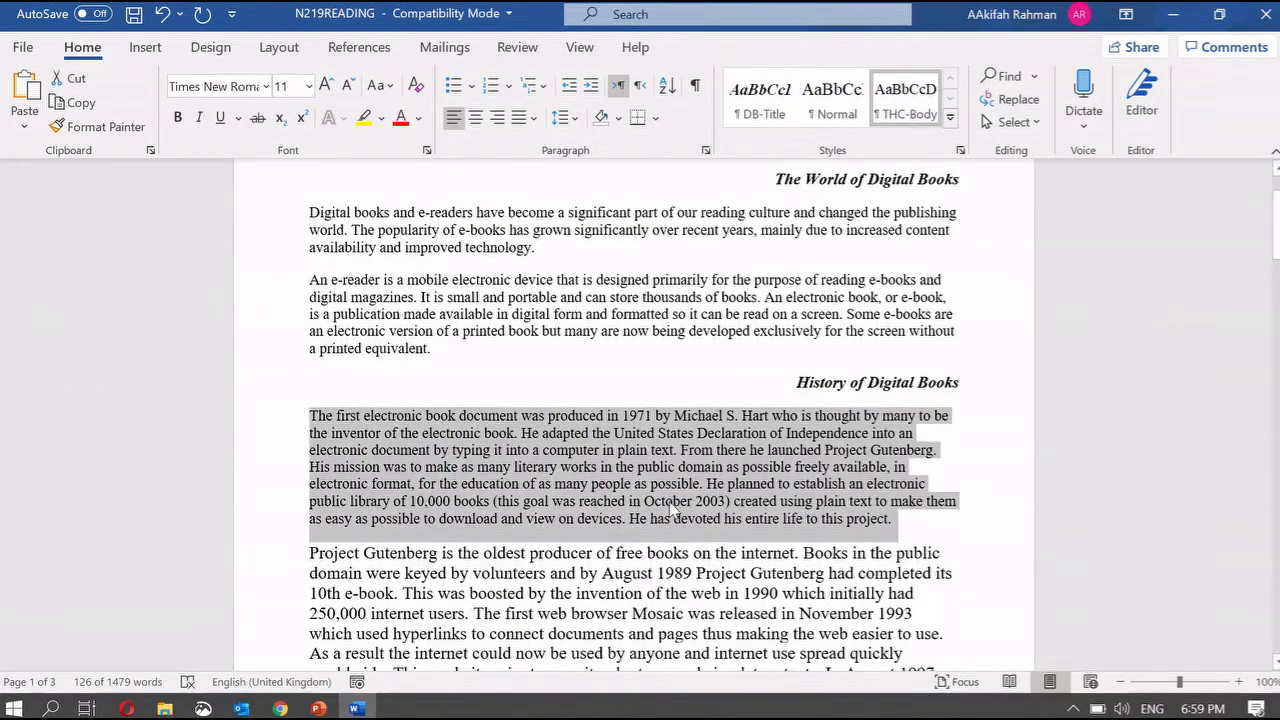
scroll(672, 510, down, 3)
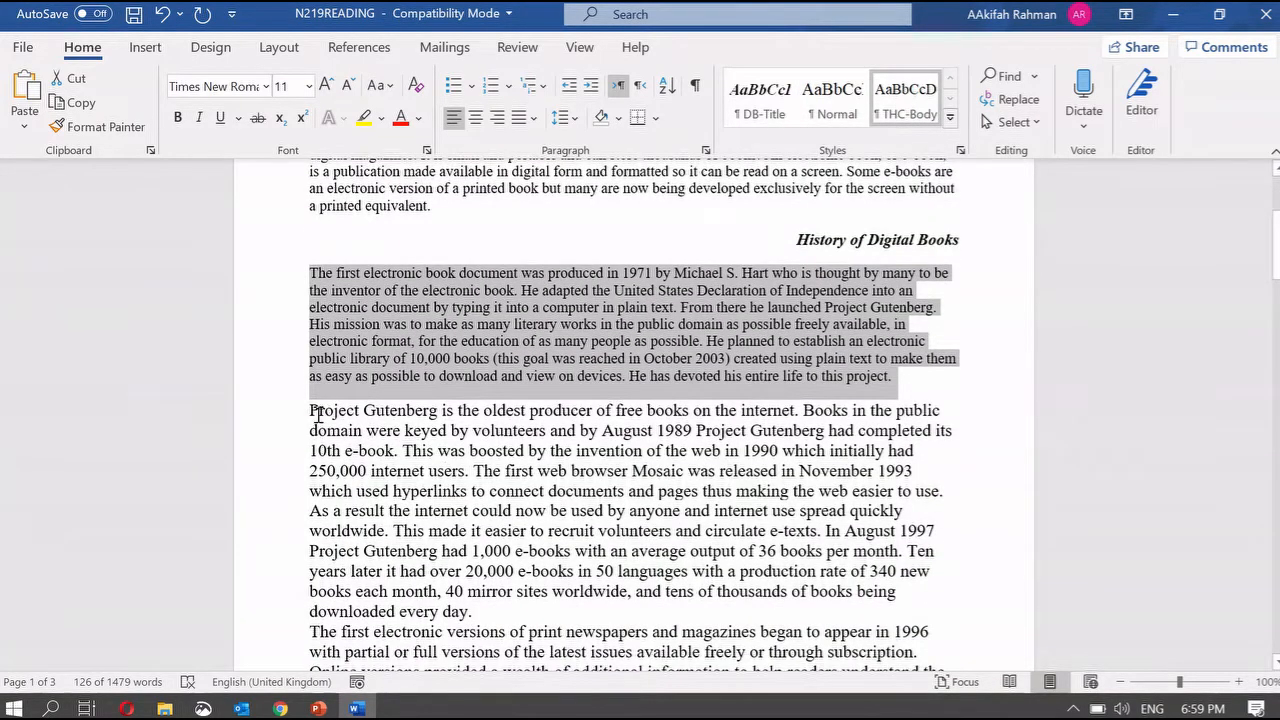
drag(310, 410, 520, 611)
click(905, 103)
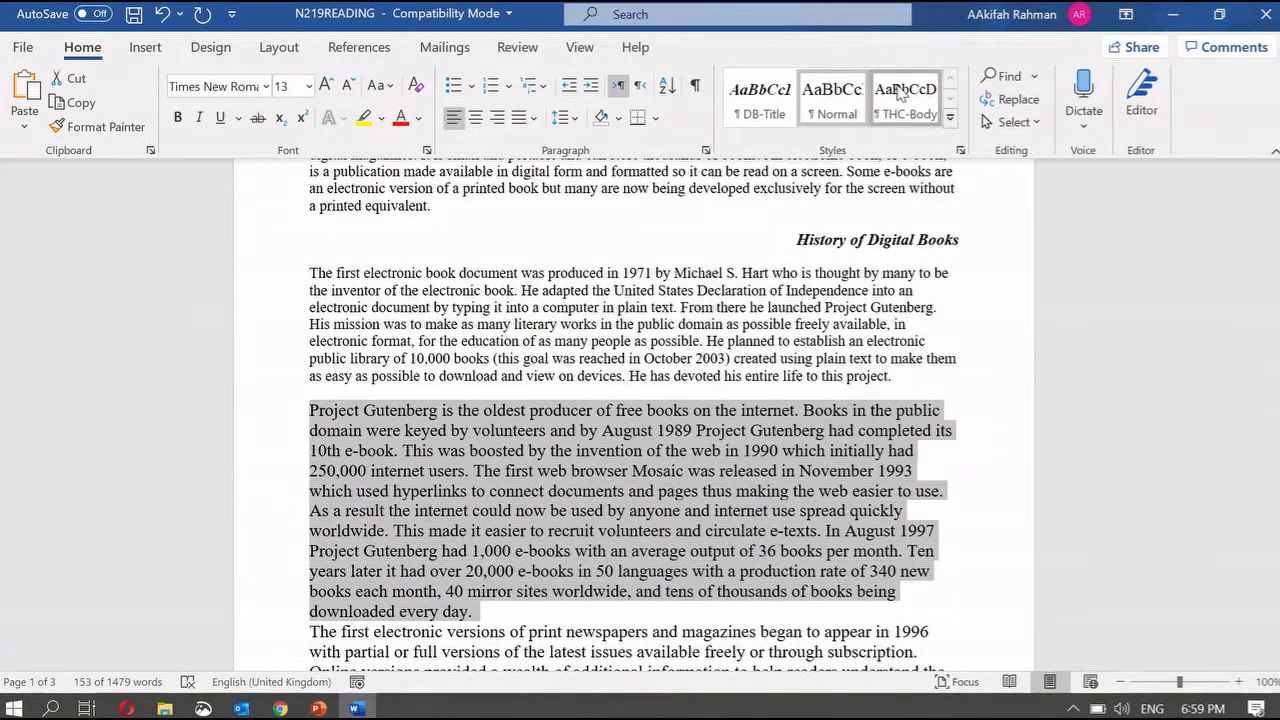
click(912, 325)
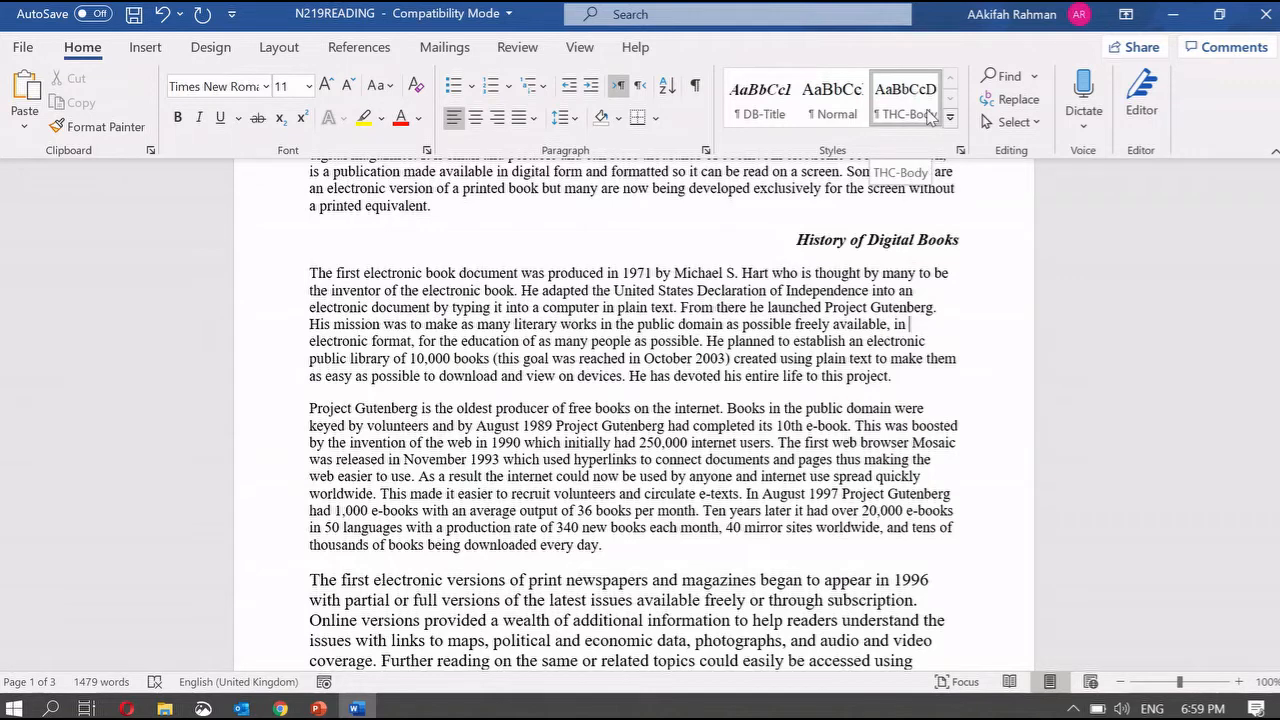
click(960, 150)
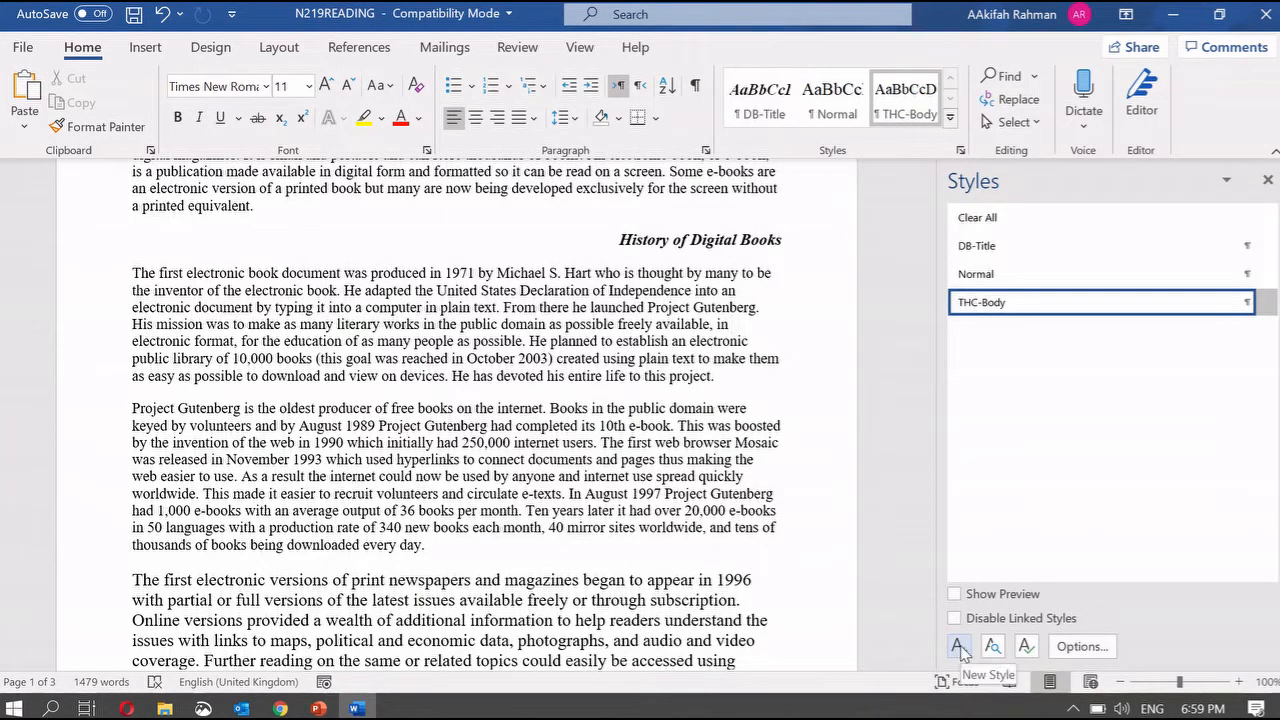
- Modify the THC-Body style to be bold, then close the styles list
mouse_move(998, 307)
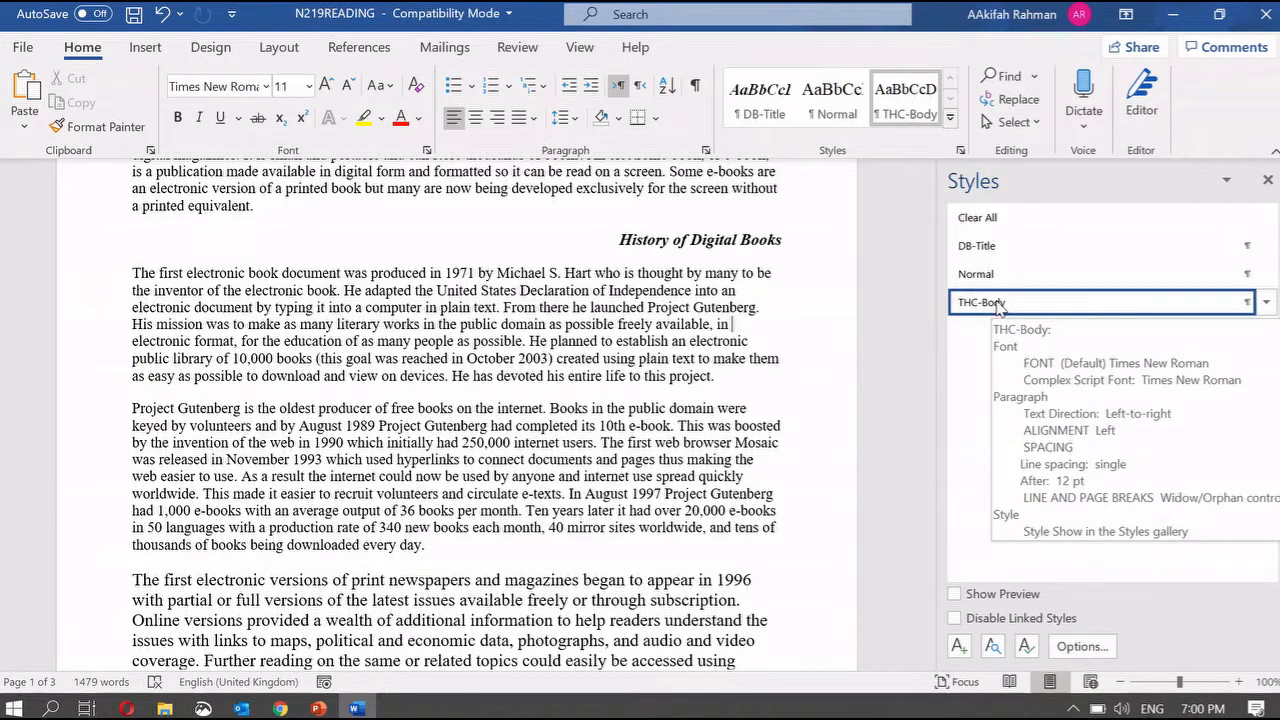
right_click(998, 307)
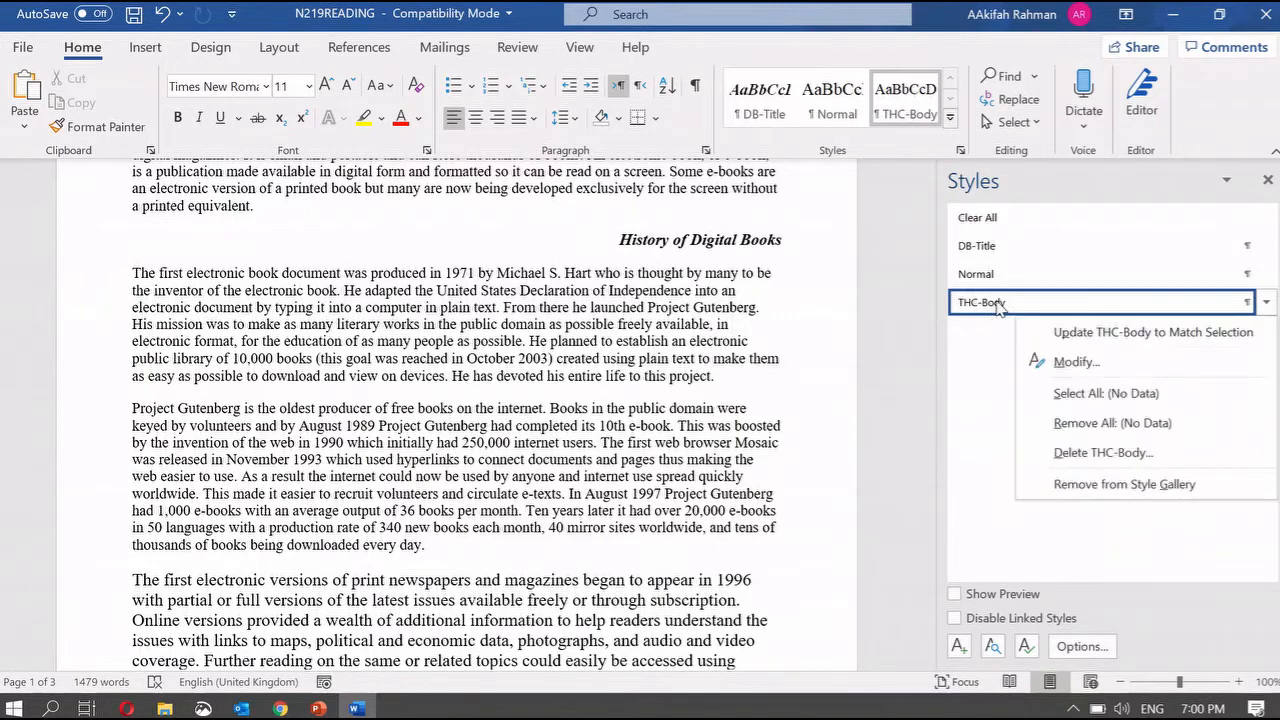
click(1073, 362)
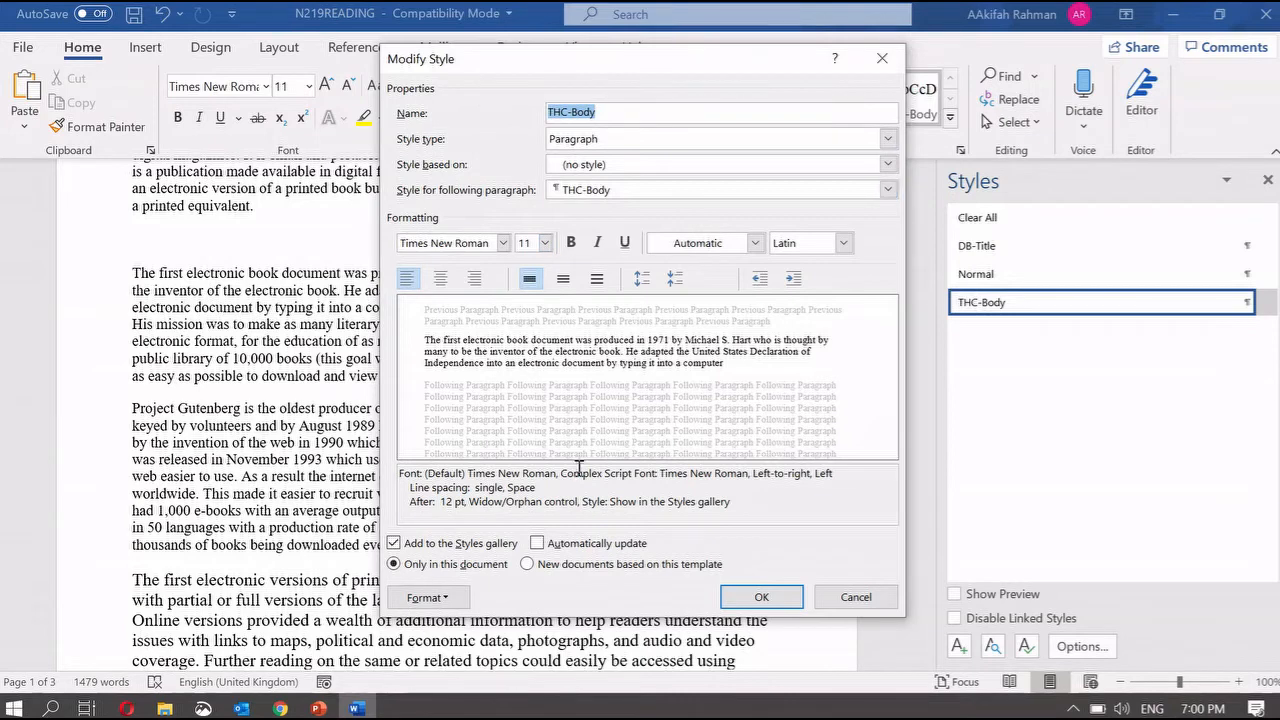
click(573, 243)
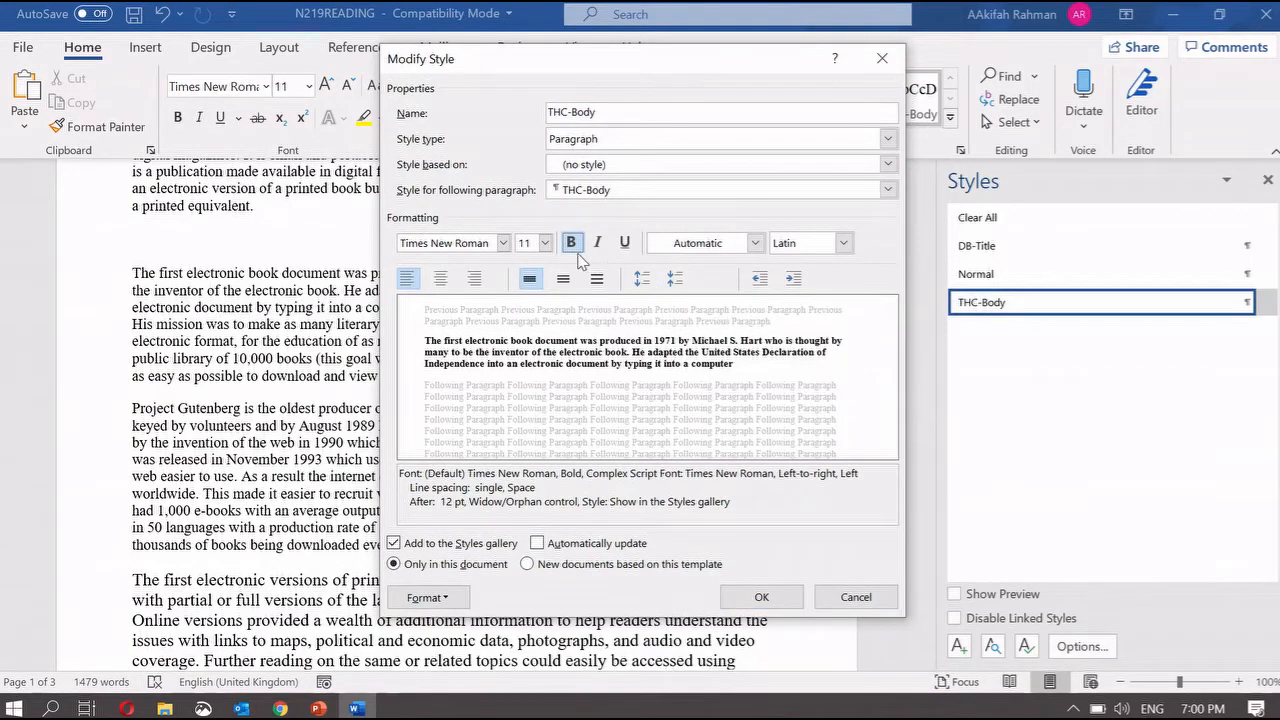
click(761, 597)
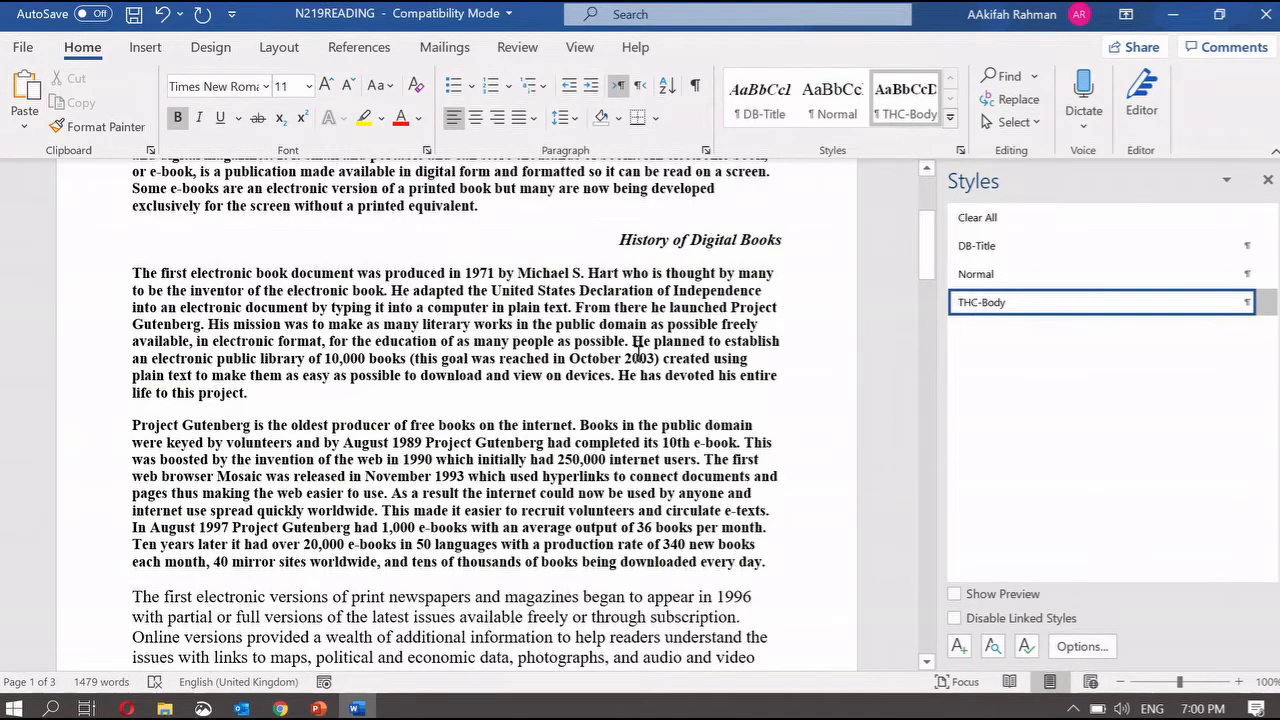
click(1269, 181)
scroll(680, 295, up, 3)
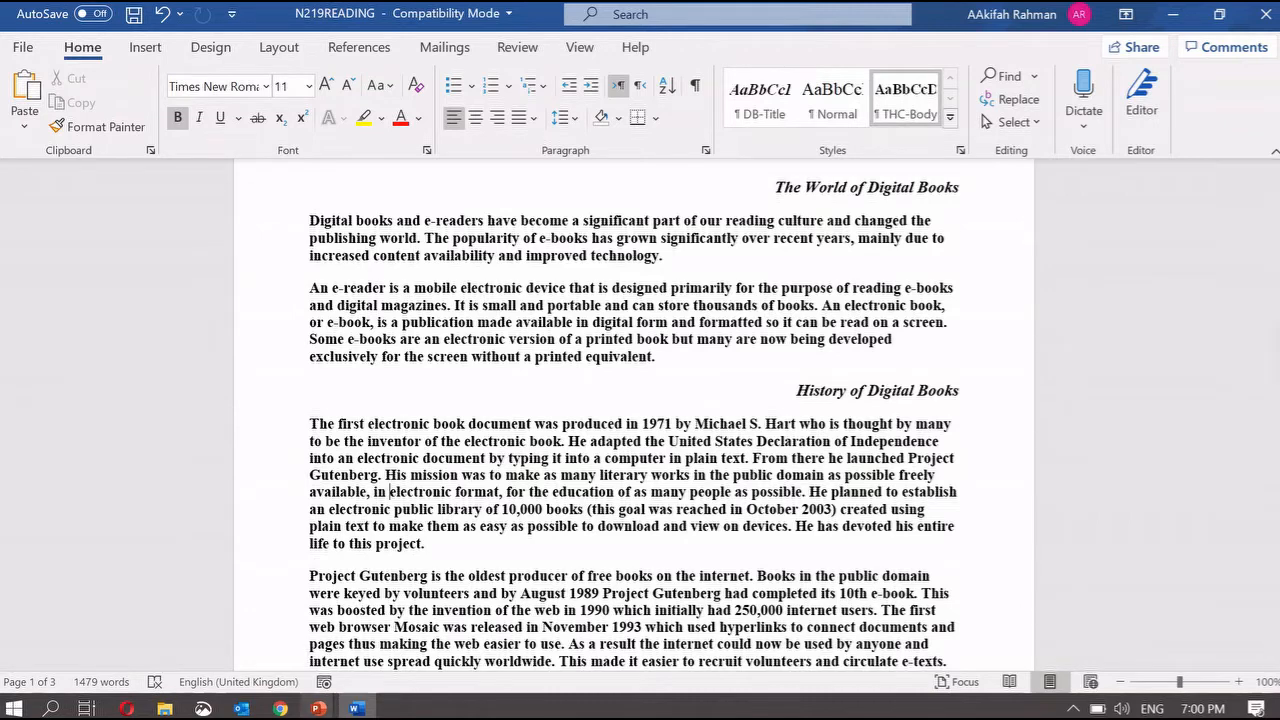
- Step through the PowerPoint slide show to the DB-Subtitle, DB-Subhead, DB-Body and DB-Table specifications slide
mouse_move(318, 708)
click(543, 655)
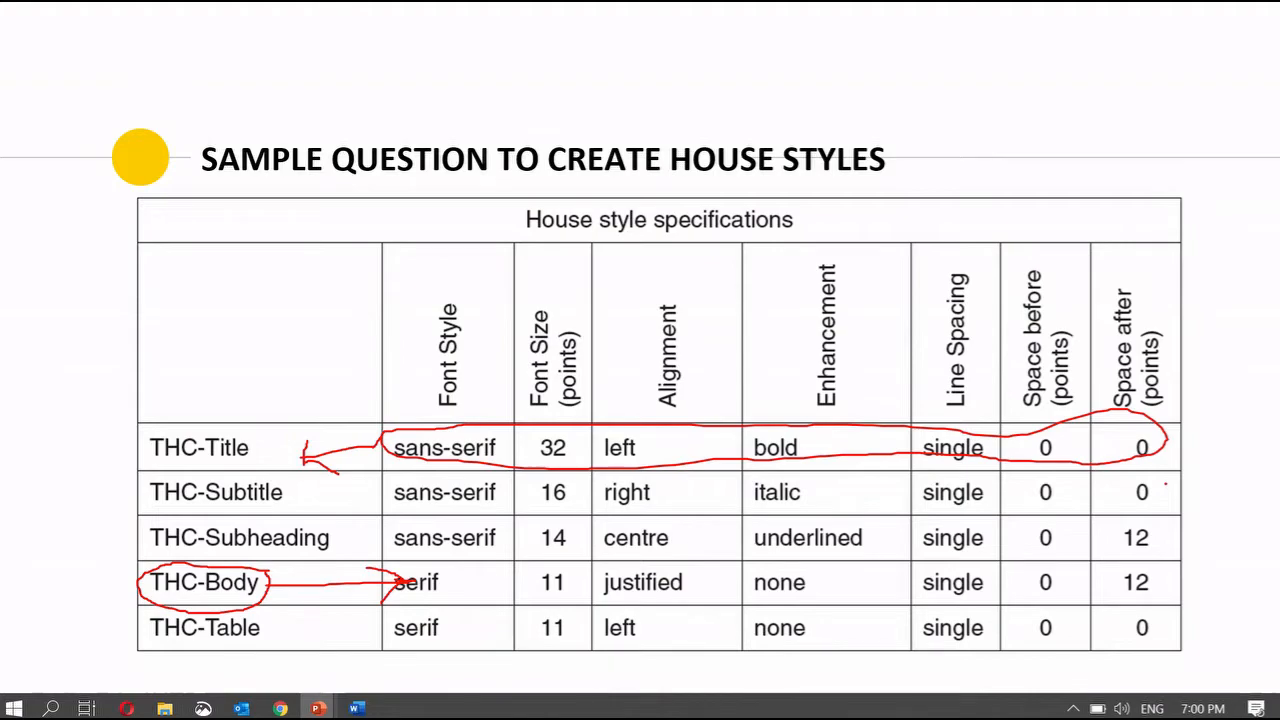
key(Right)
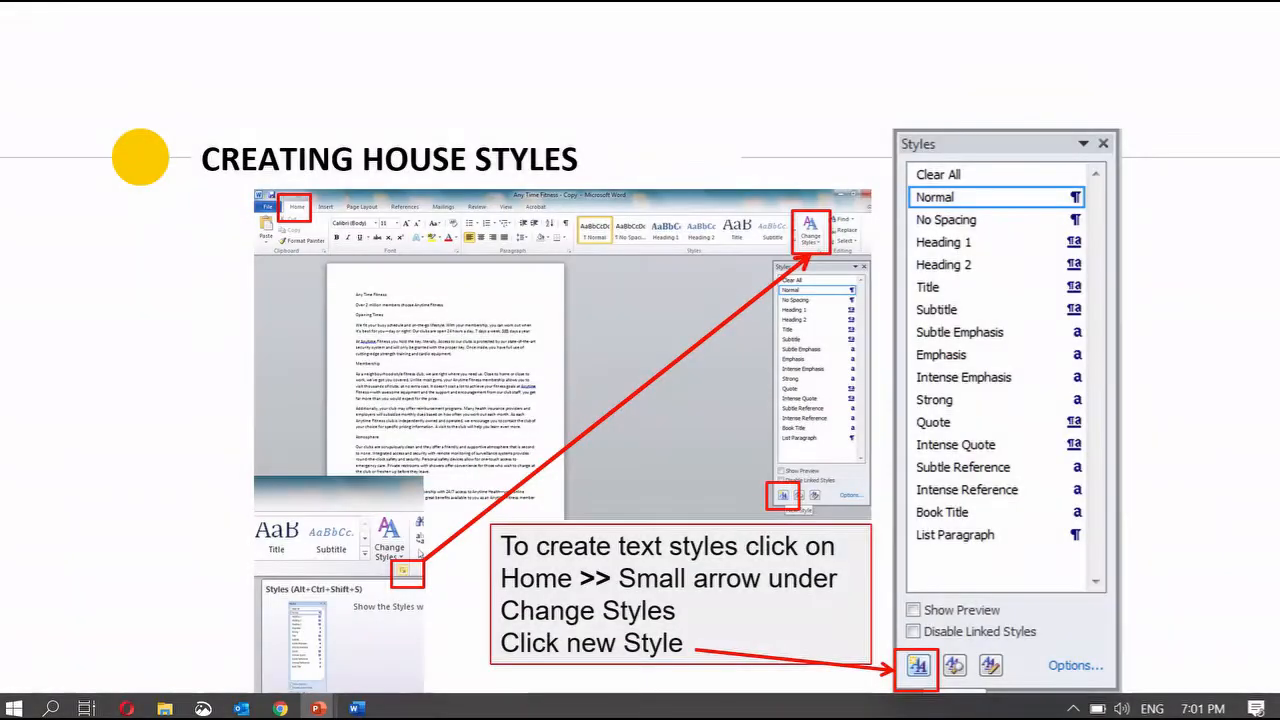
key(Right)
key(Right)
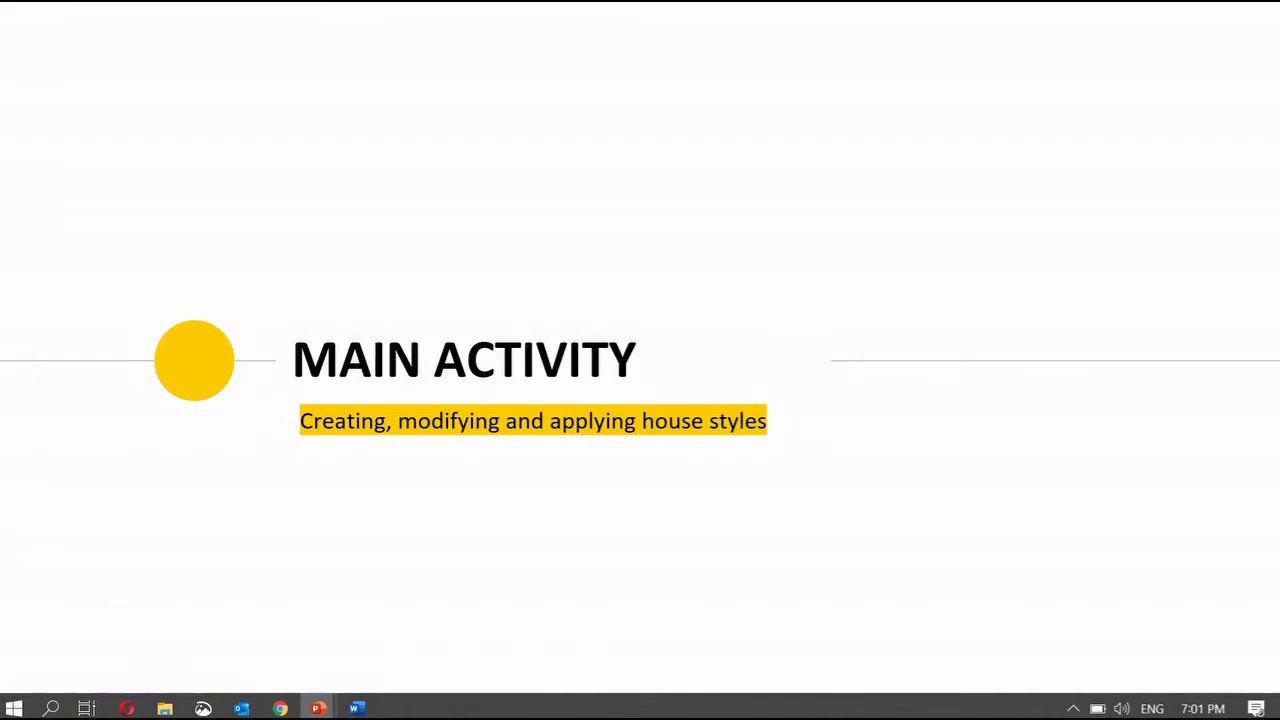
key(Right)
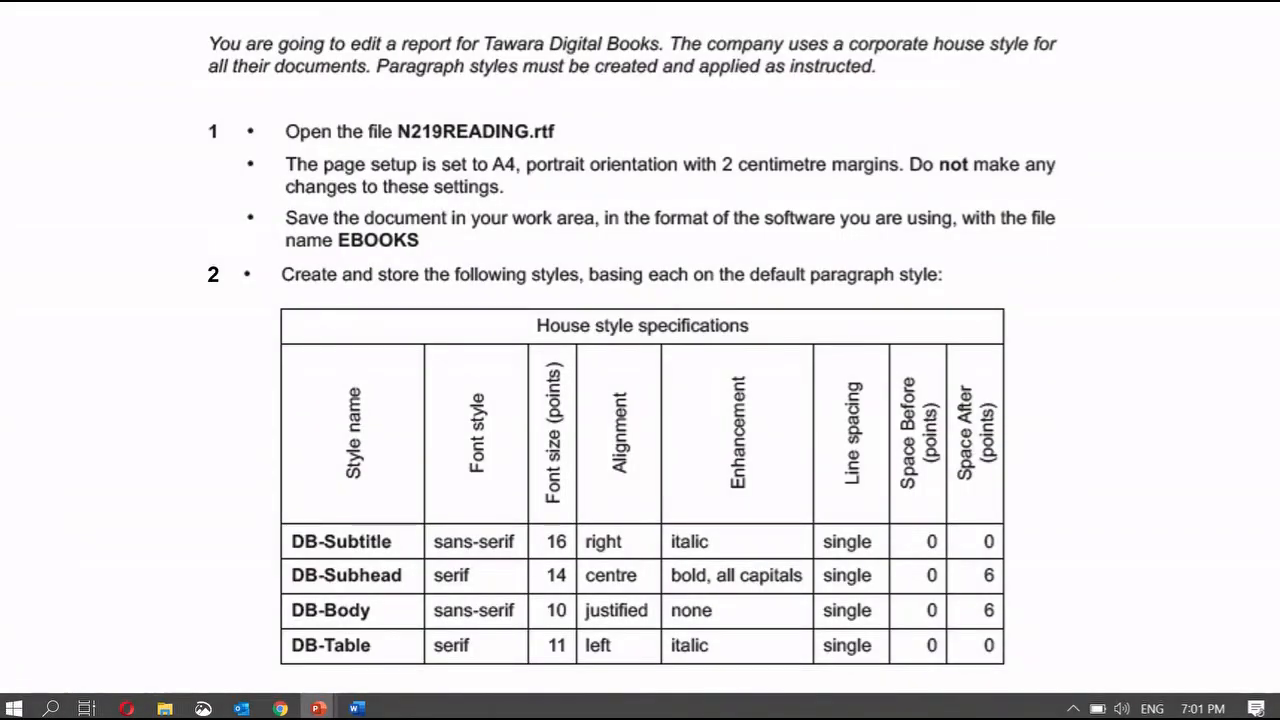
key(Right)
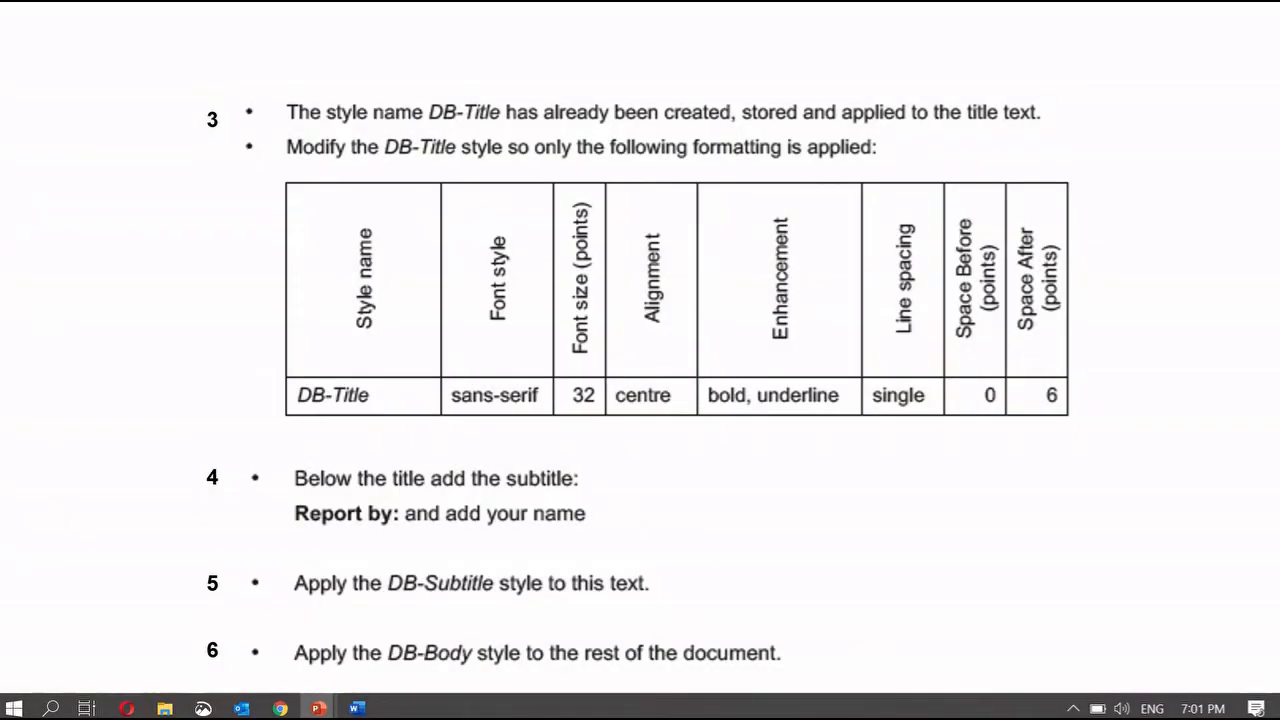
key(Left)
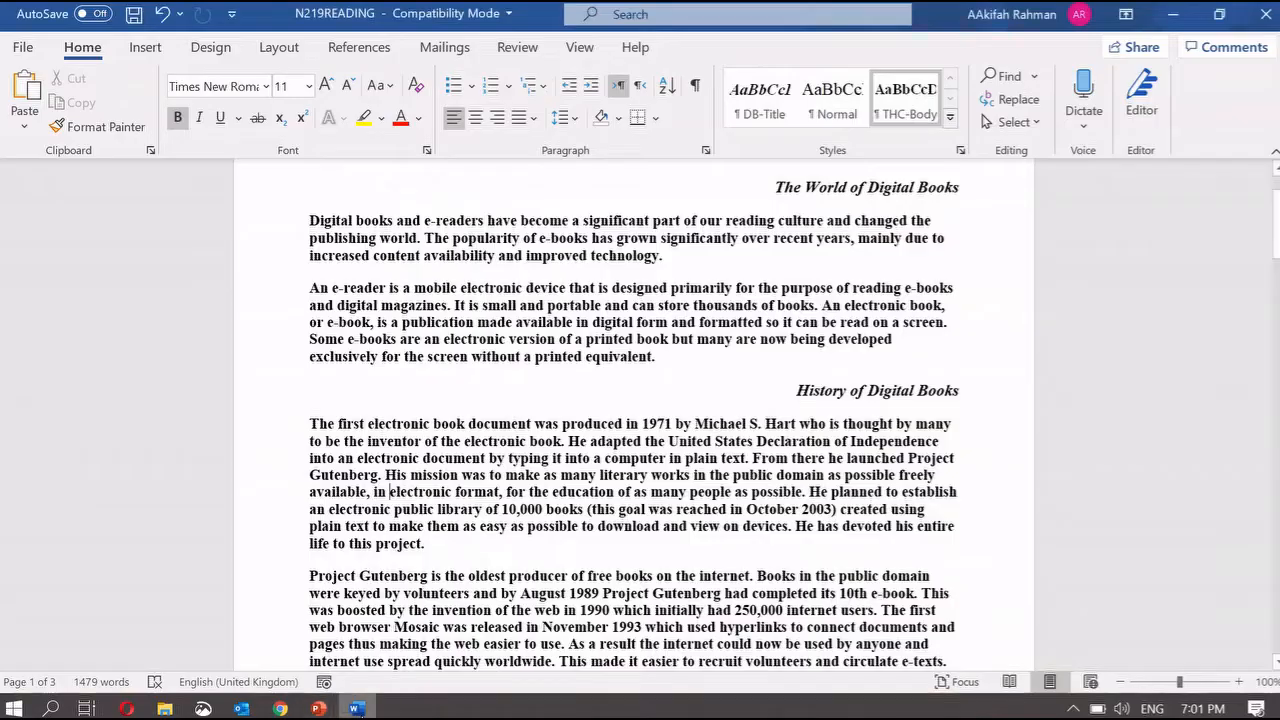
- Close the edited N219READING without saving and reopen the original N219READING.rtf from File Explorer
click(356, 708)
click(1257, 13)
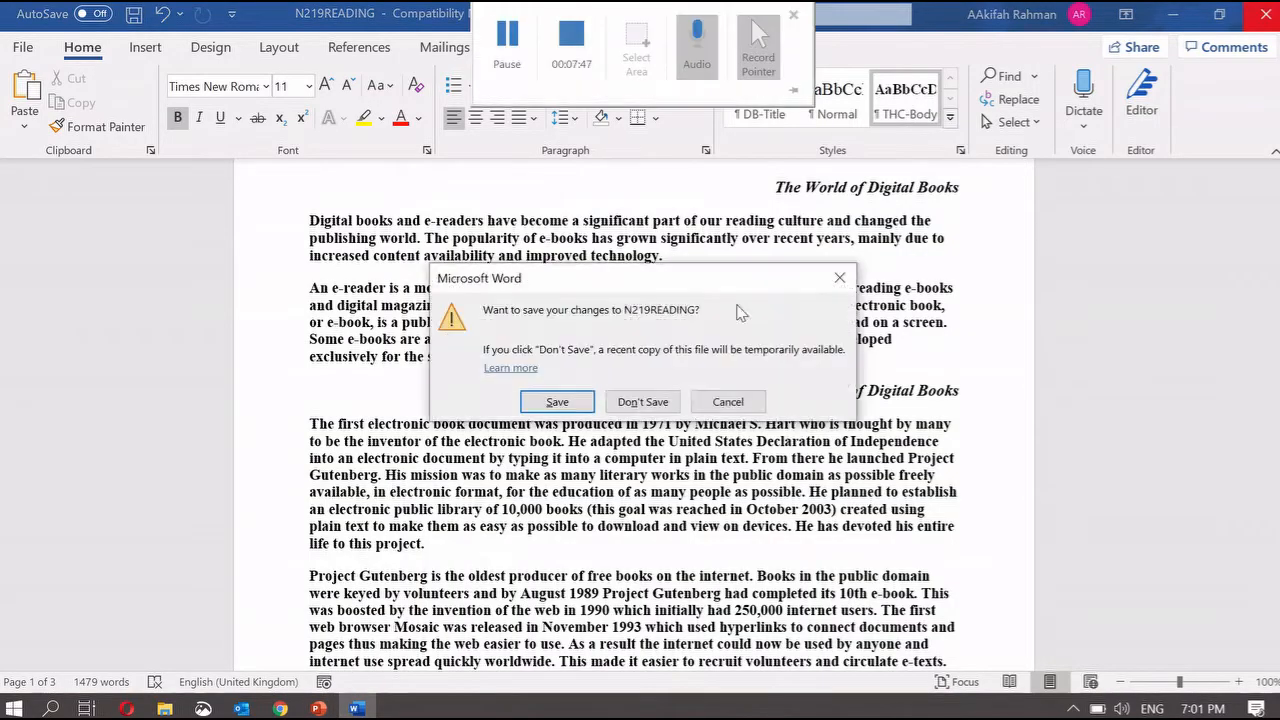
click(643, 400)
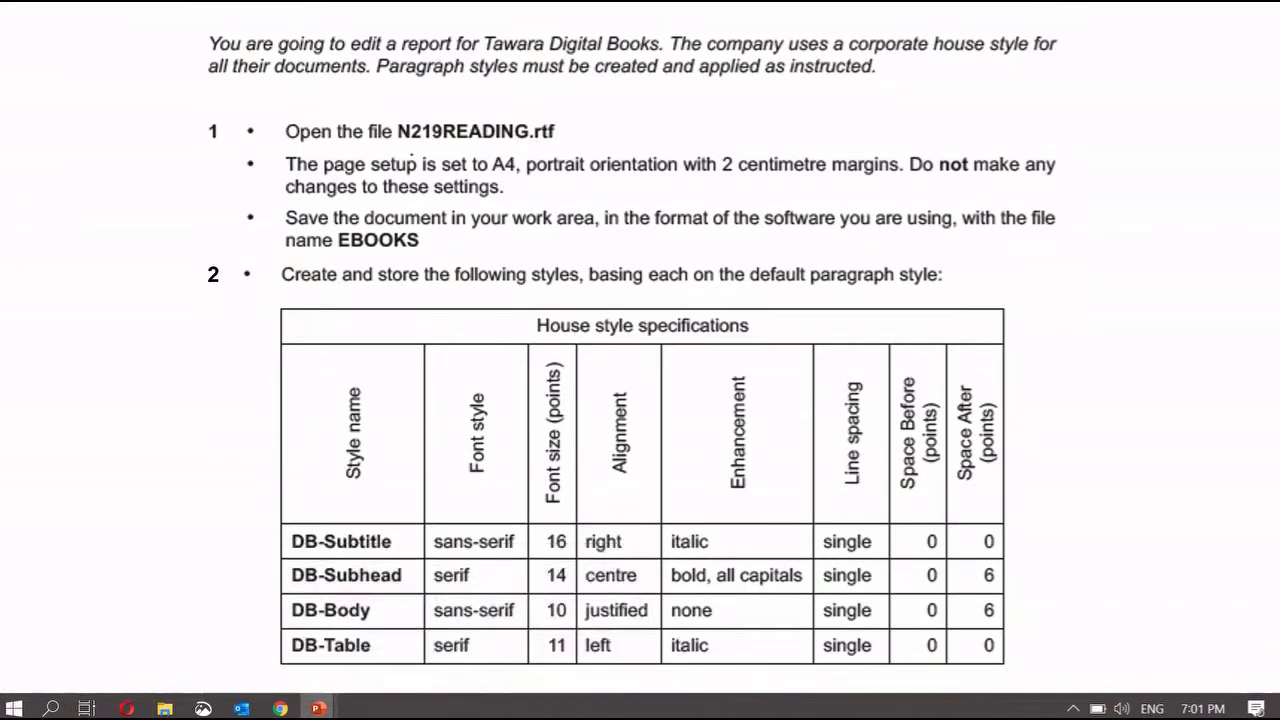
click(165, 708)
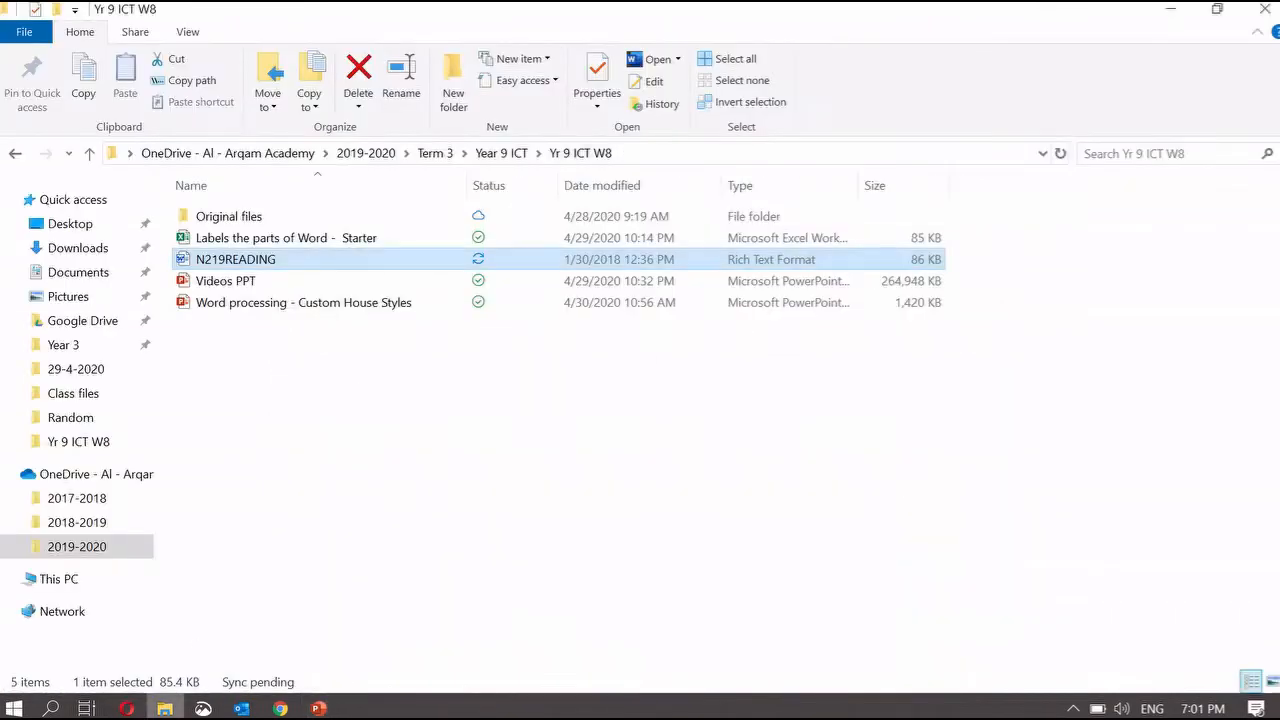
double_click(236, 259)
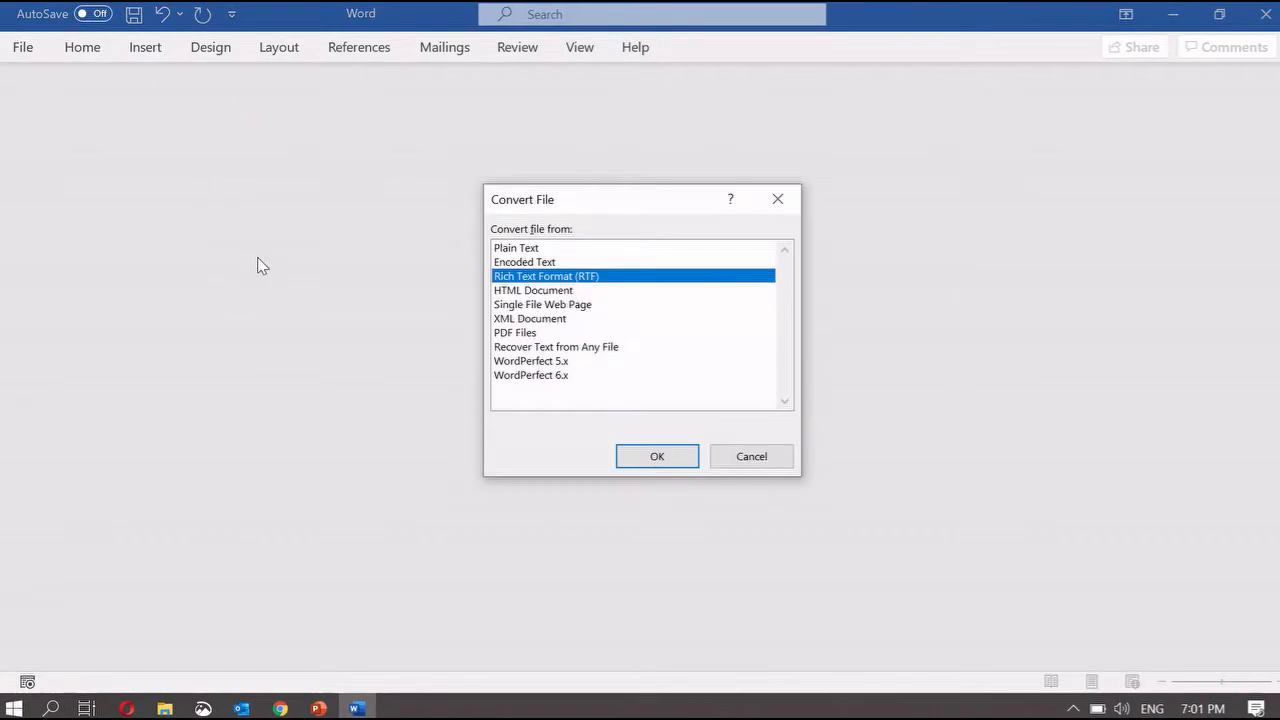
click(655, 453)
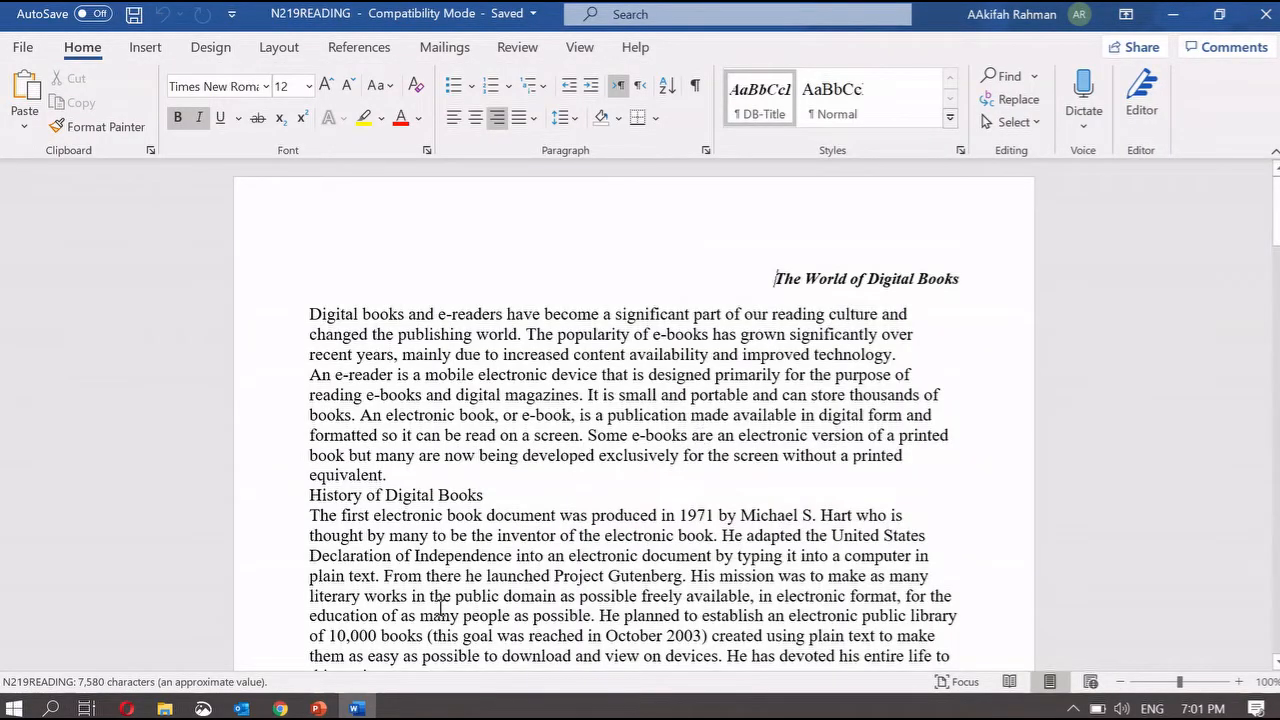
- Save the document as EBOOKS in Word Document (*.docx) format
mouse_move(318, 708)
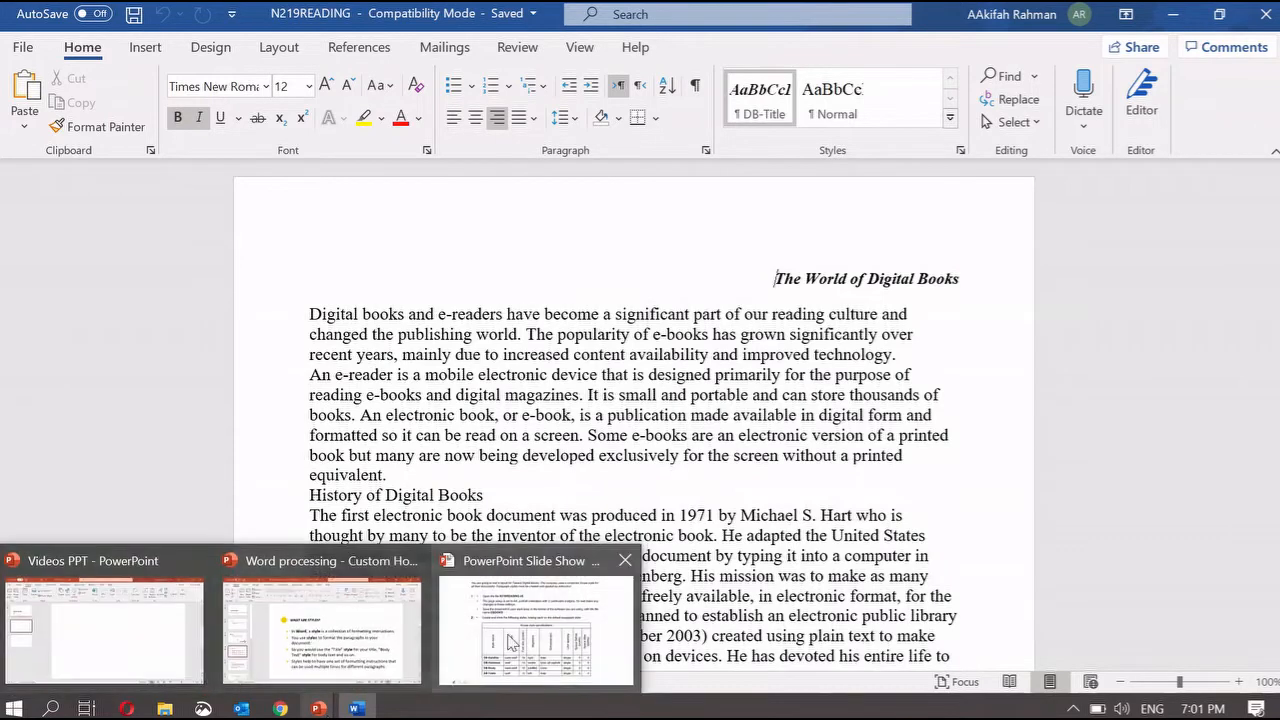
click(540, 630)
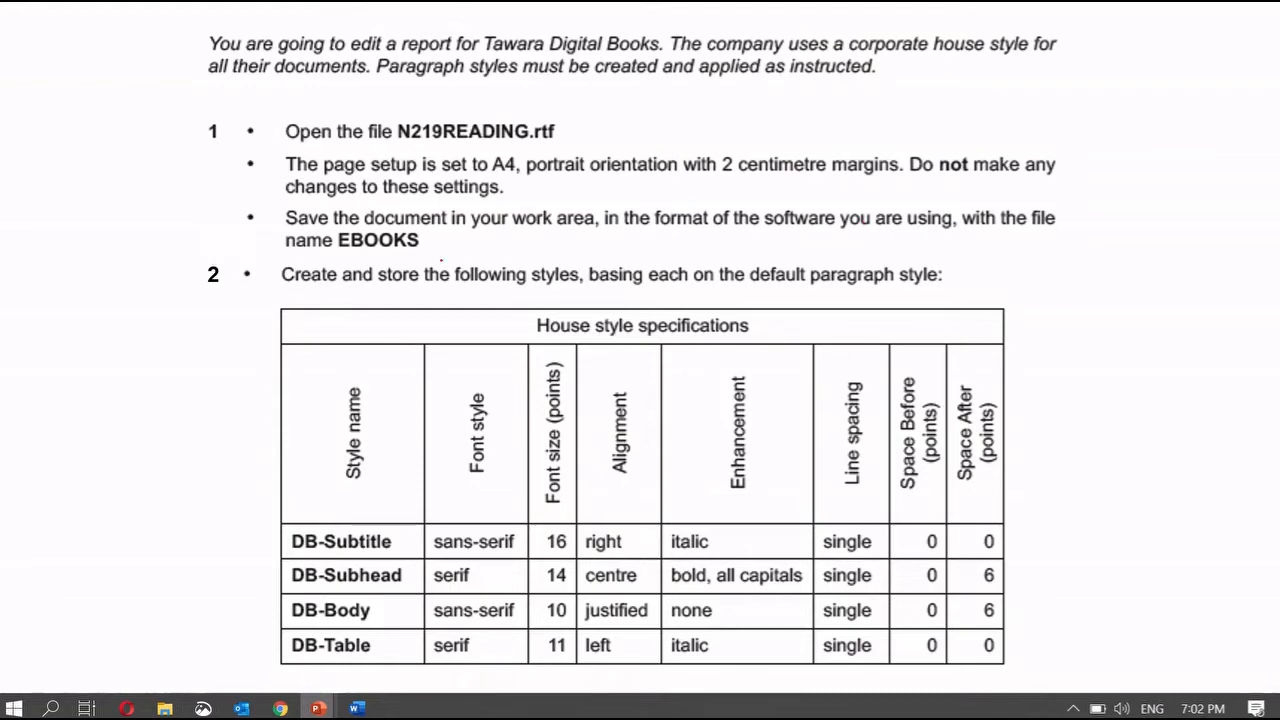
click(357, 708)
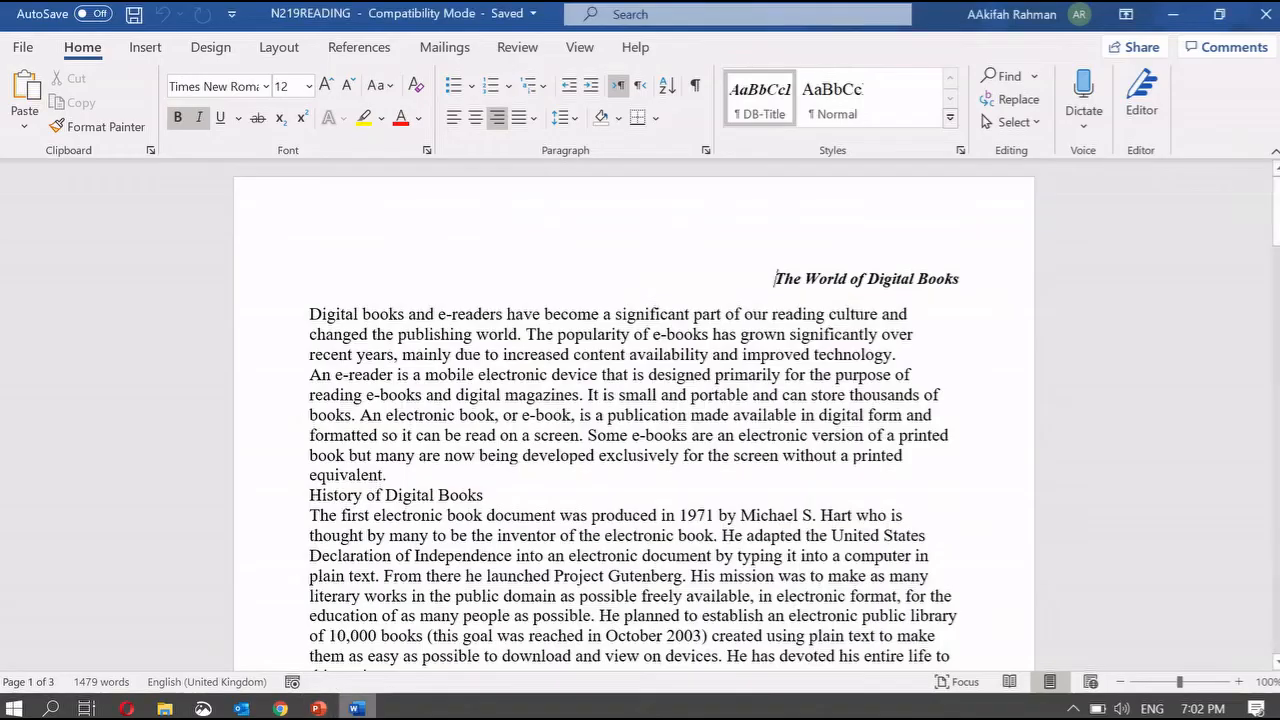
click(20, 45)
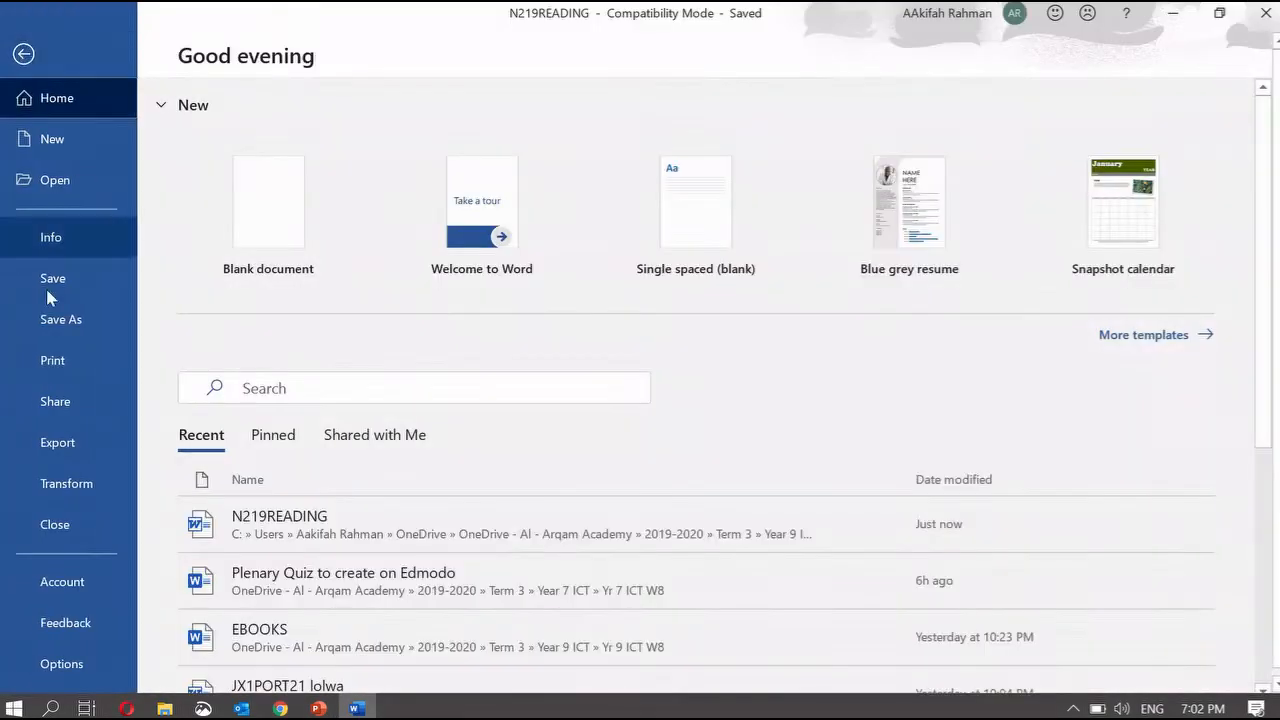
click(46, 322)
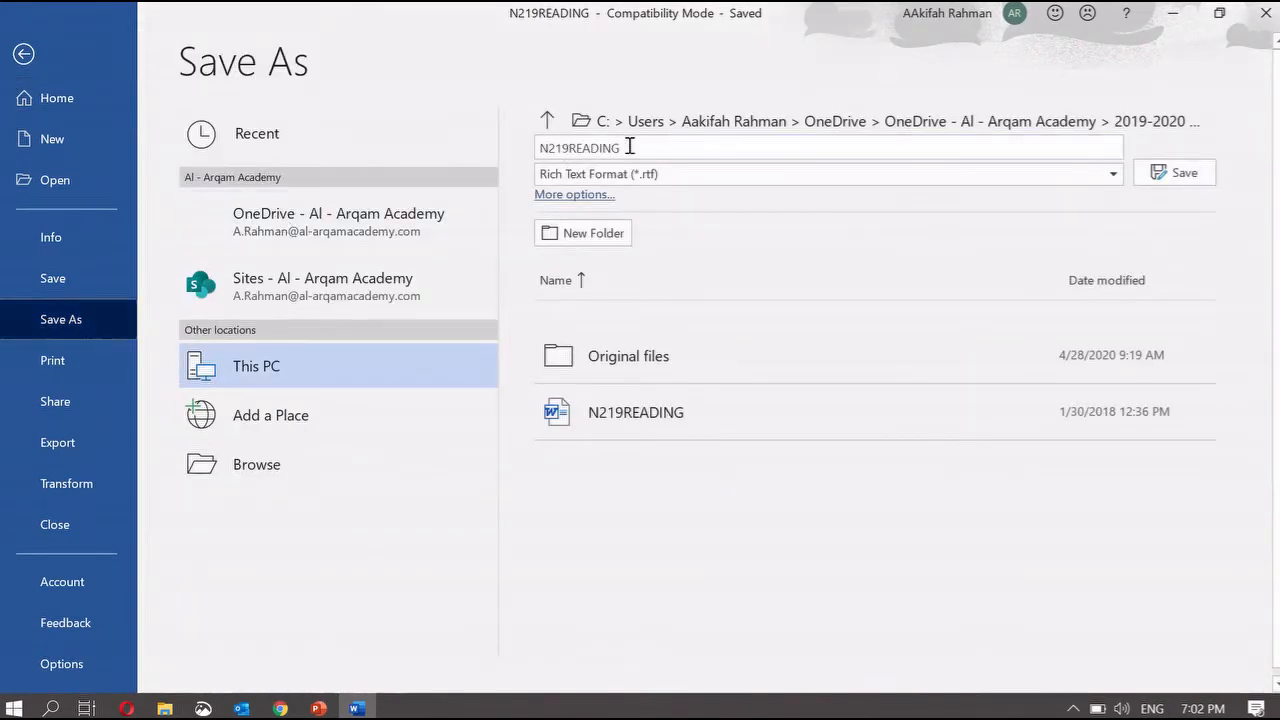
click(630, 147)
text(EBOOKS)
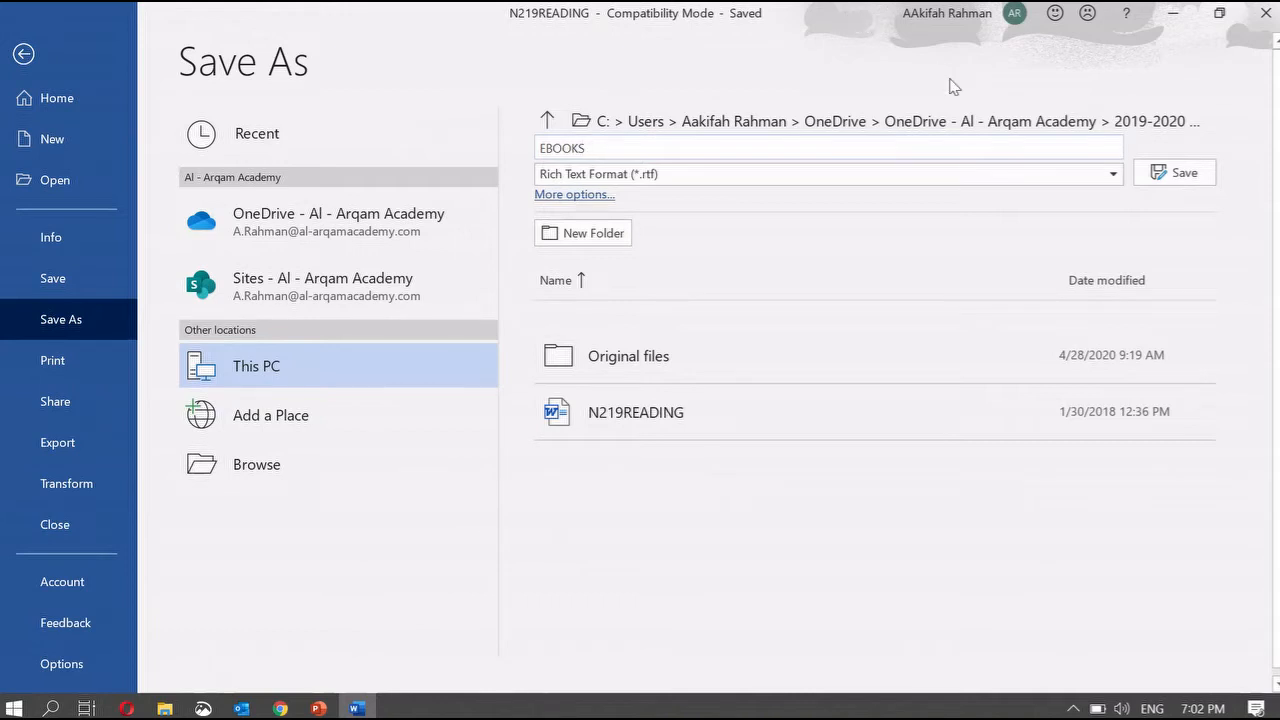
click(944, 168)
click(944, 198)
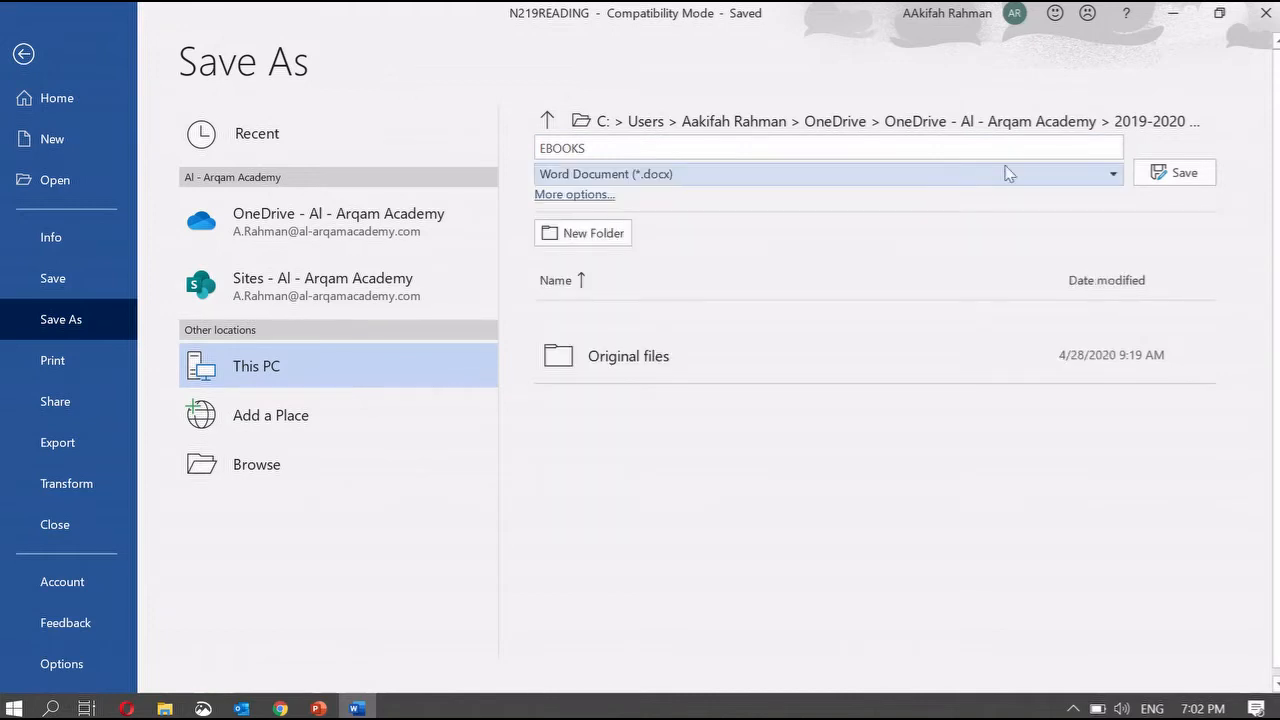
click(1176, 174)
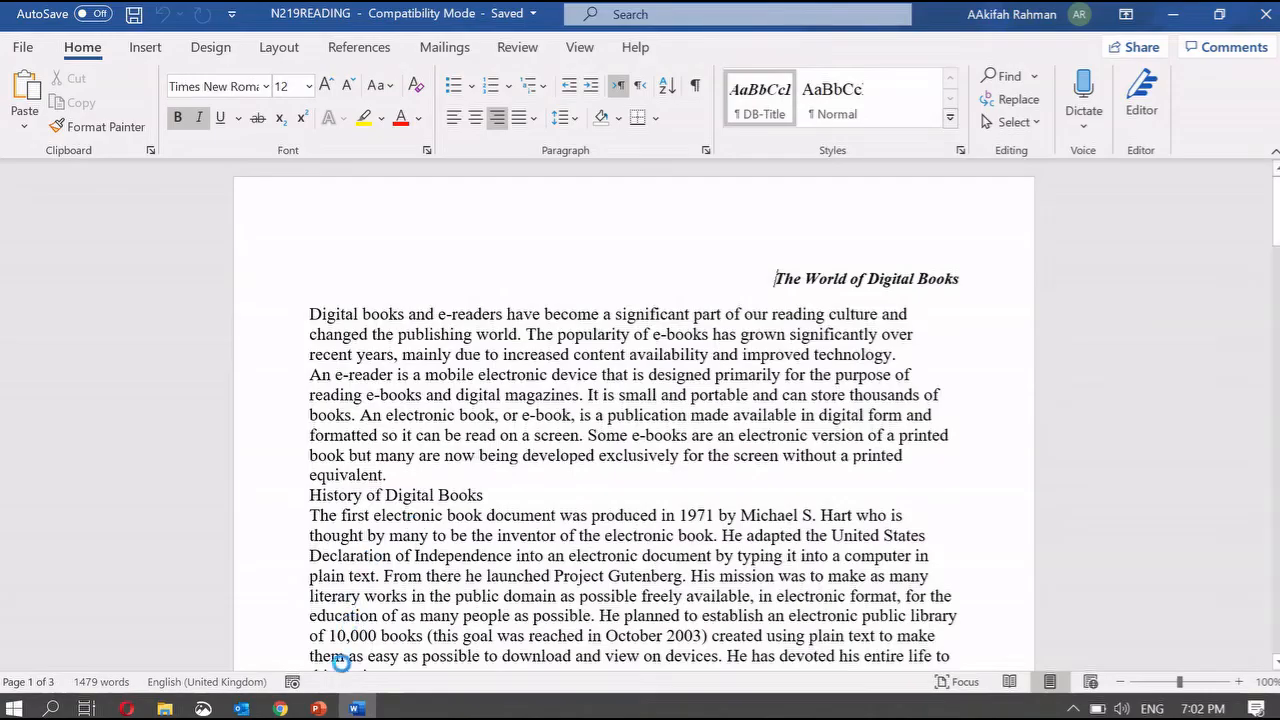
- Draw a pen line beside the four style-name rows of the house style table, then return to EBOOKS
mouse_move(318, 708)
click(537, 610)
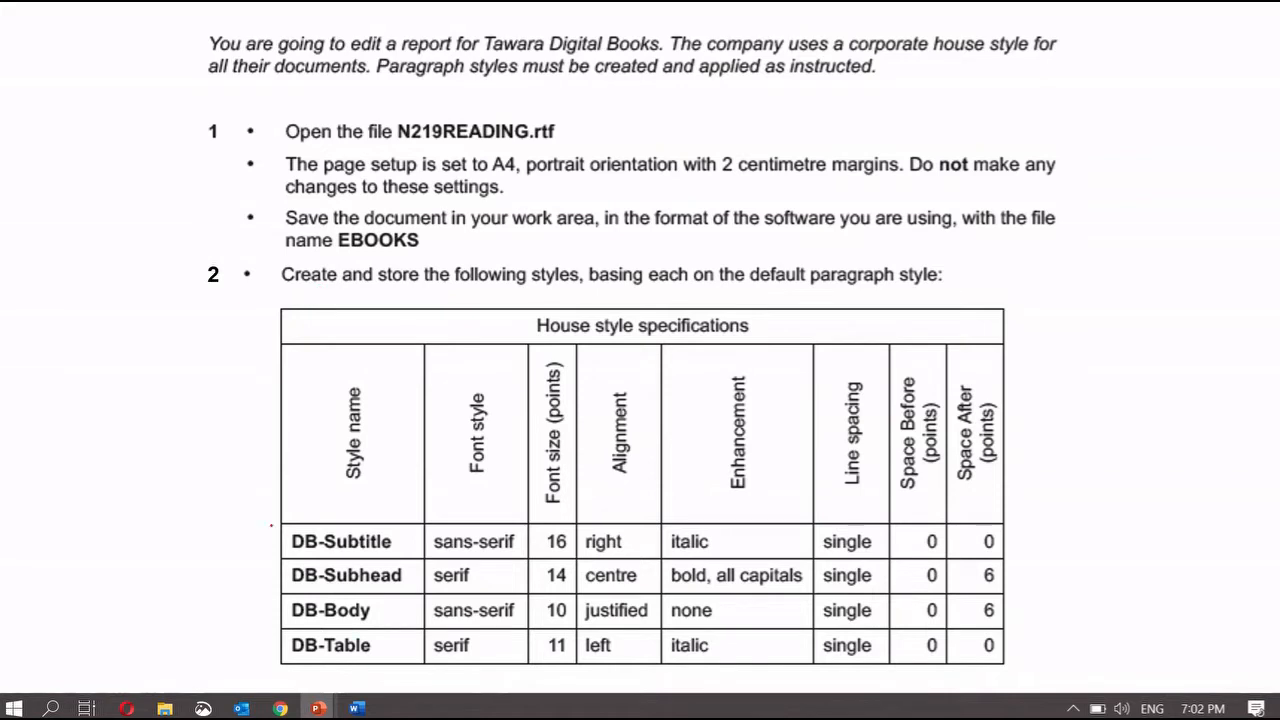
drag(269, 523, 273, 676)
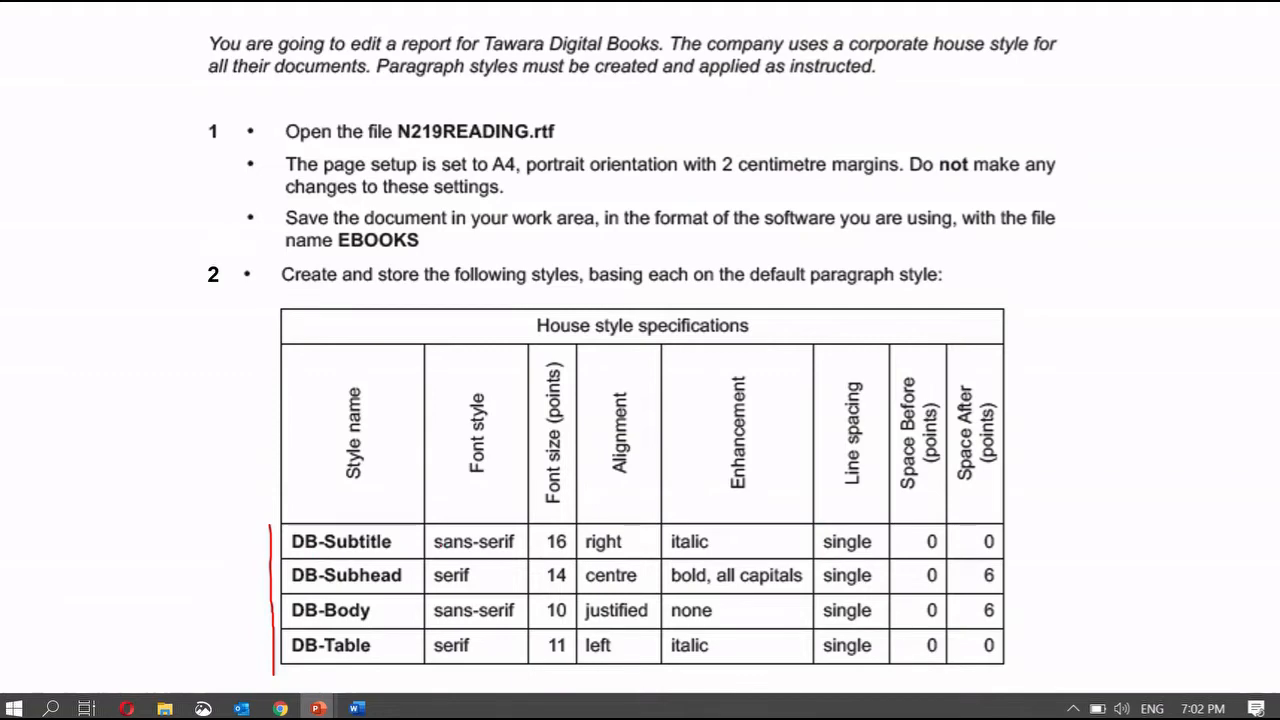
click(357, 708)
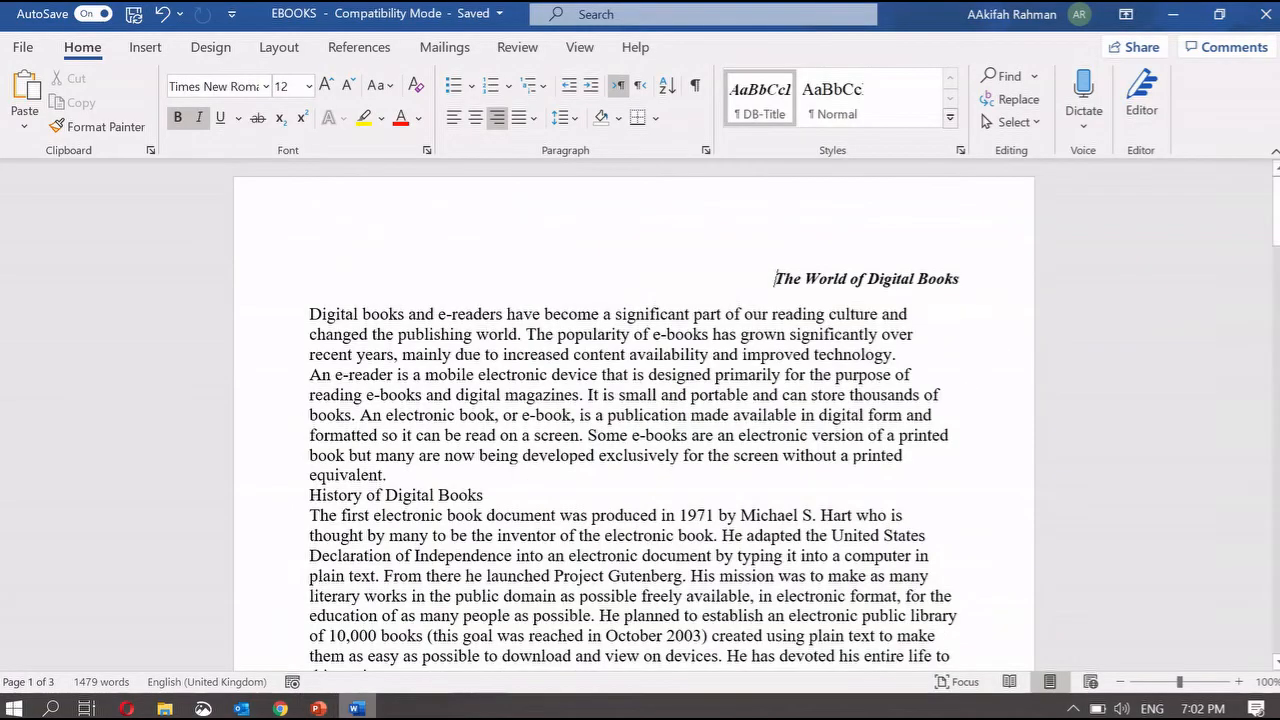
- Start a new Paragraph style named DB-Subtitle, based on no style
click(960, 150)
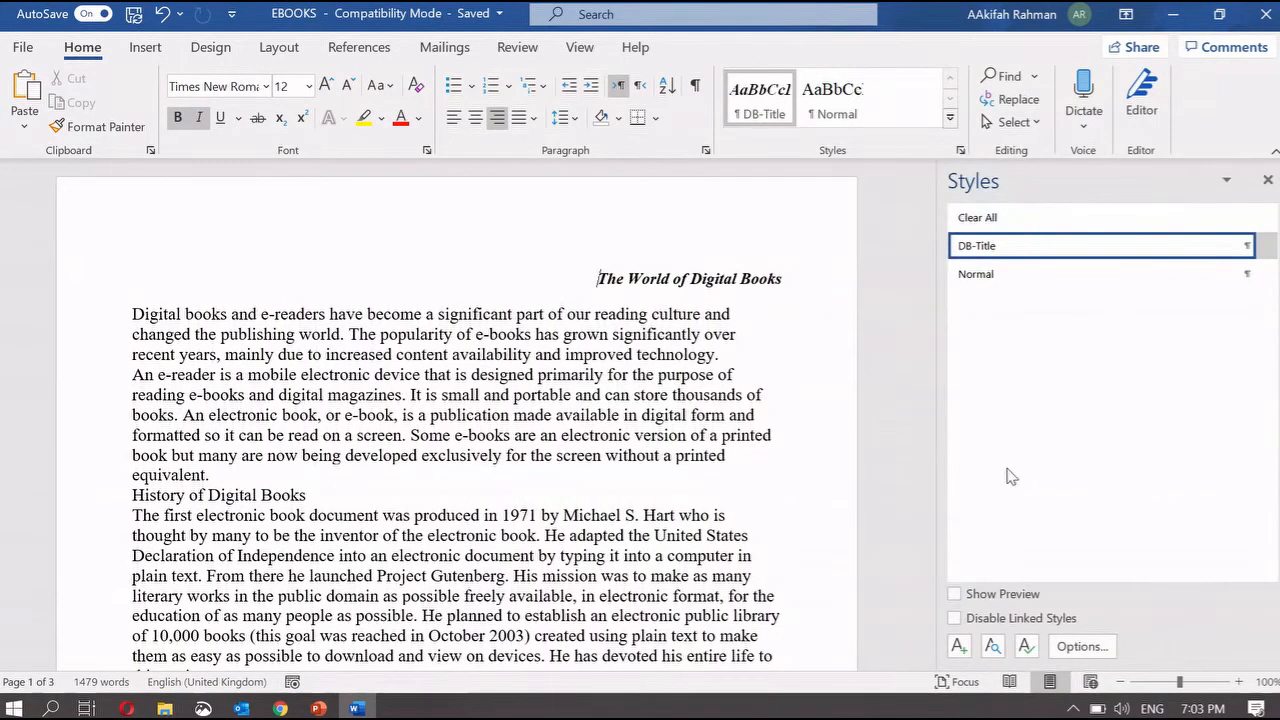
click(959, 646)
text(DB-Subtitle)
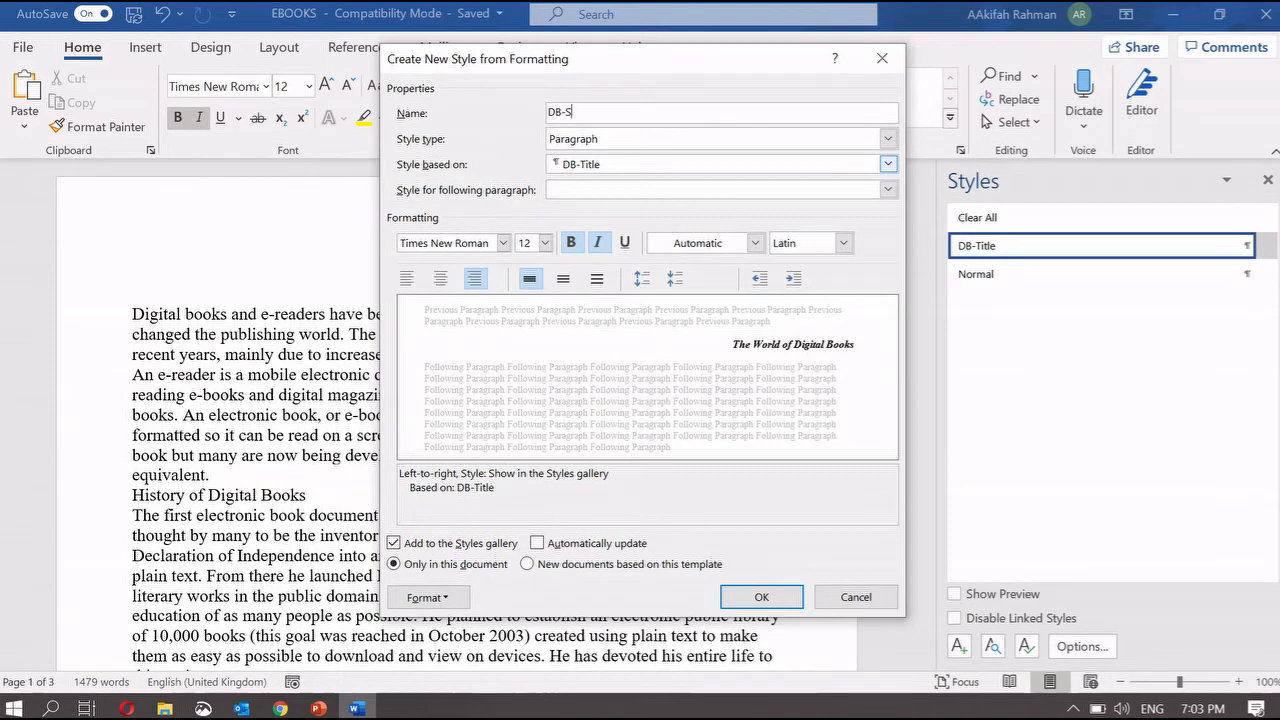
click(614, 142)
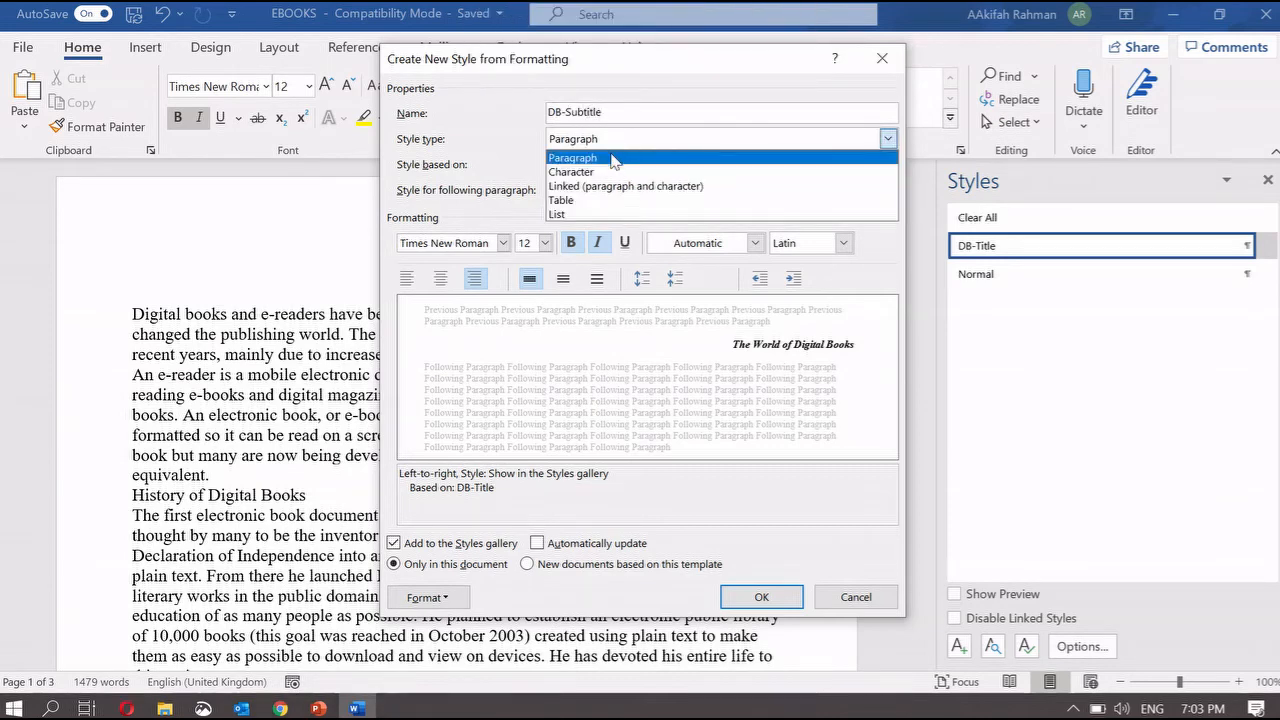
click(615, 158)
click(622, 166)
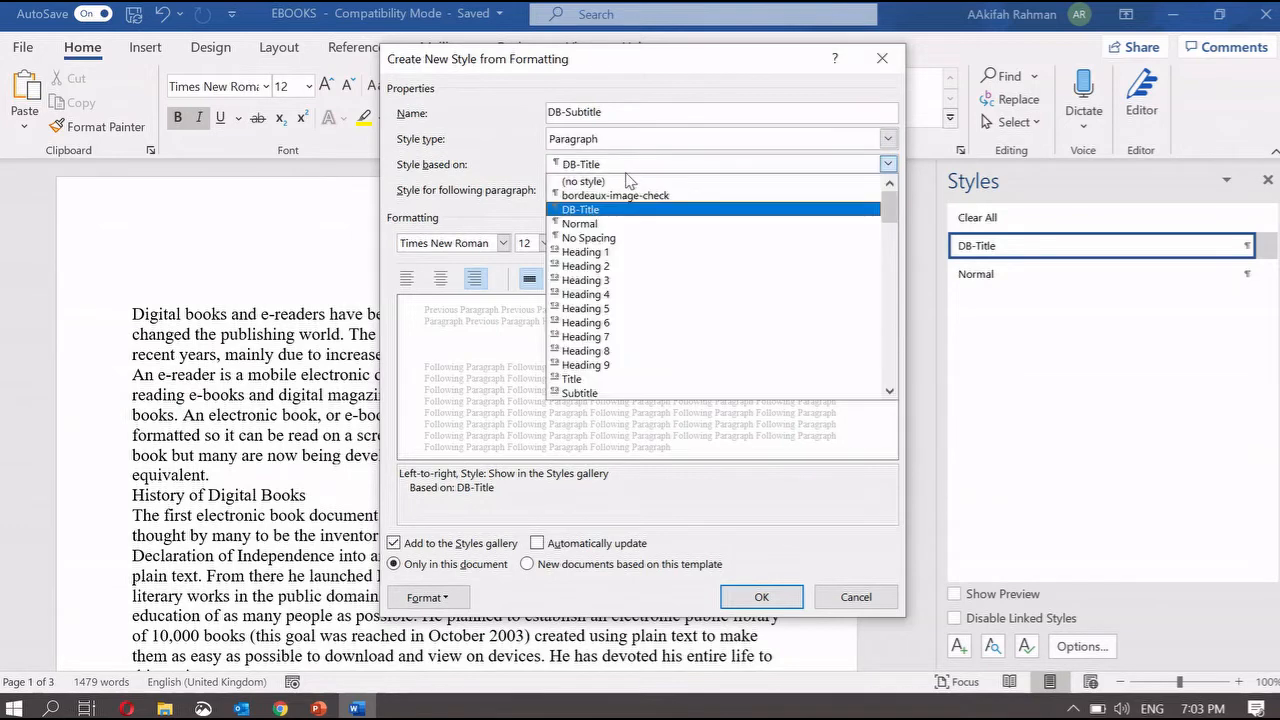
click(630, 180)
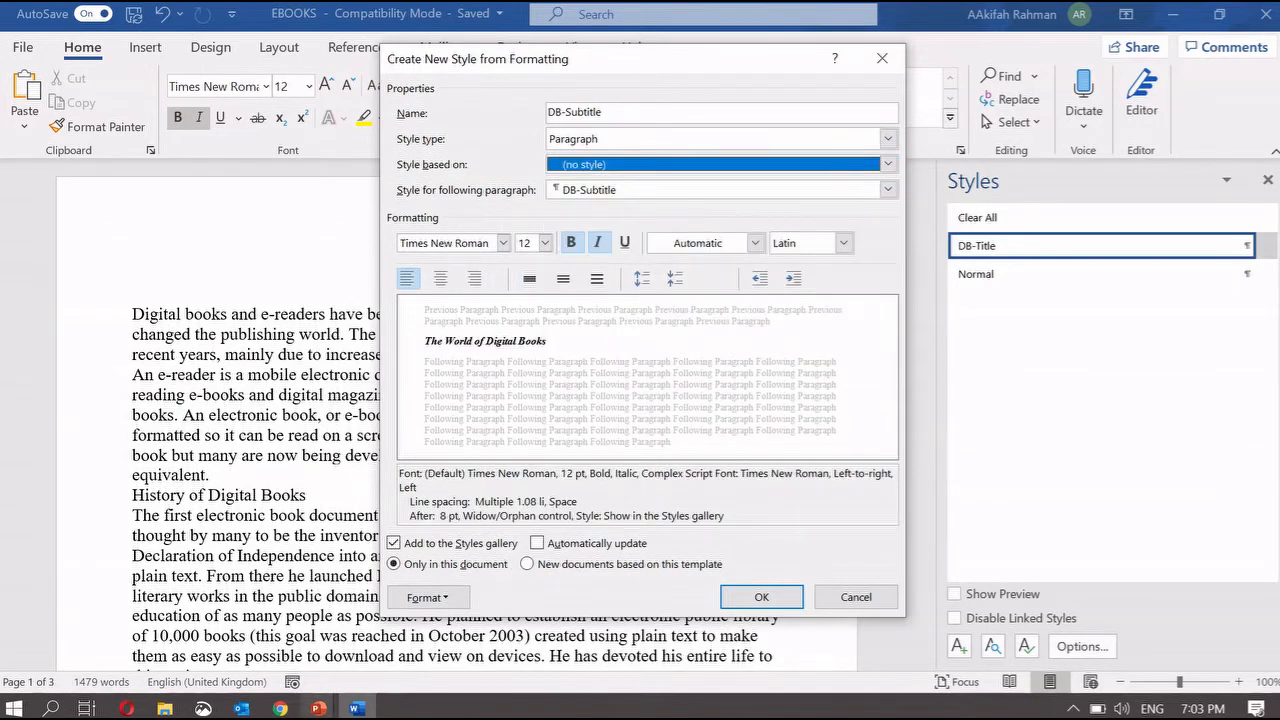
- Change the DB-Subtitle font to Arial and enter 16 in the size box
mouse_move(318, 708)
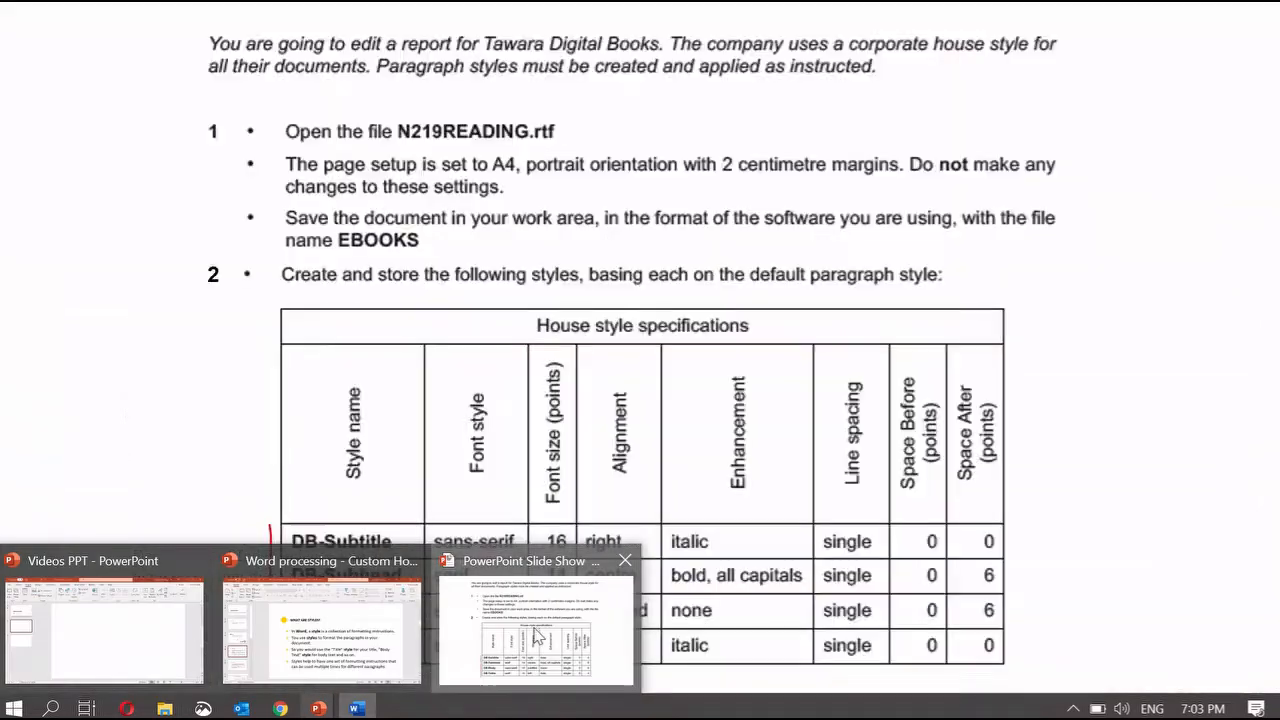
click(533, 628)
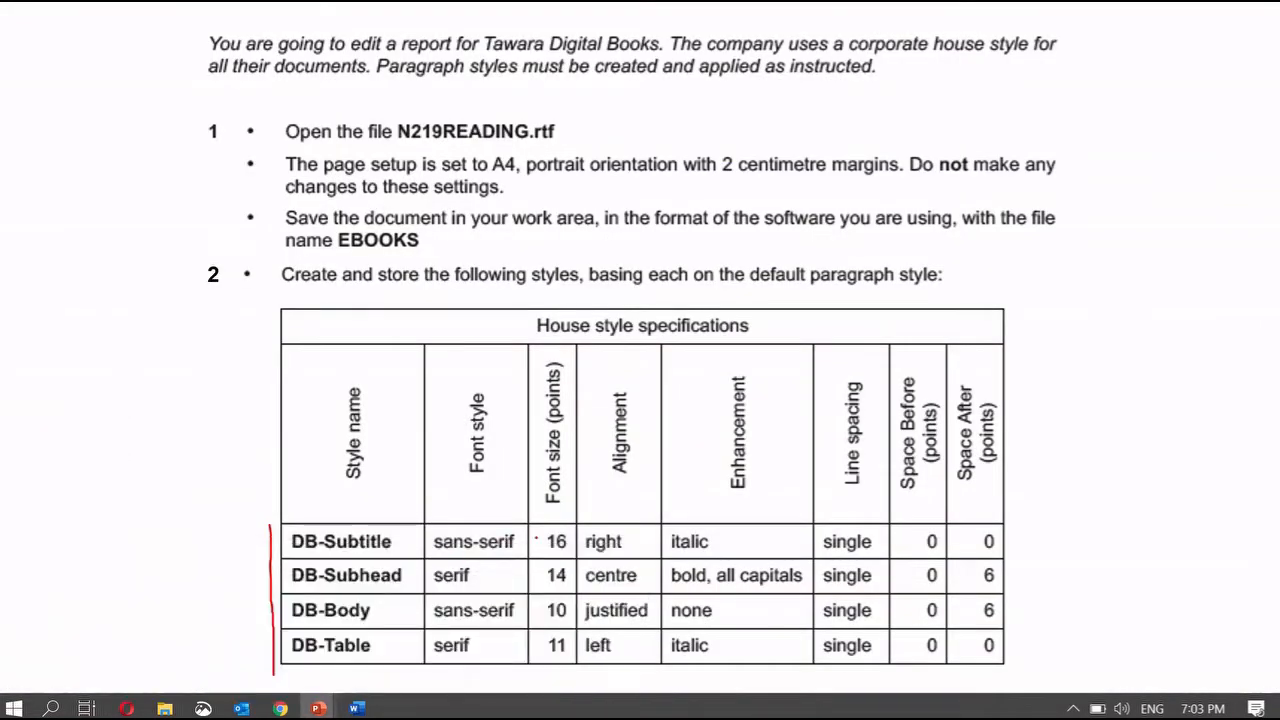
click(355, 708)
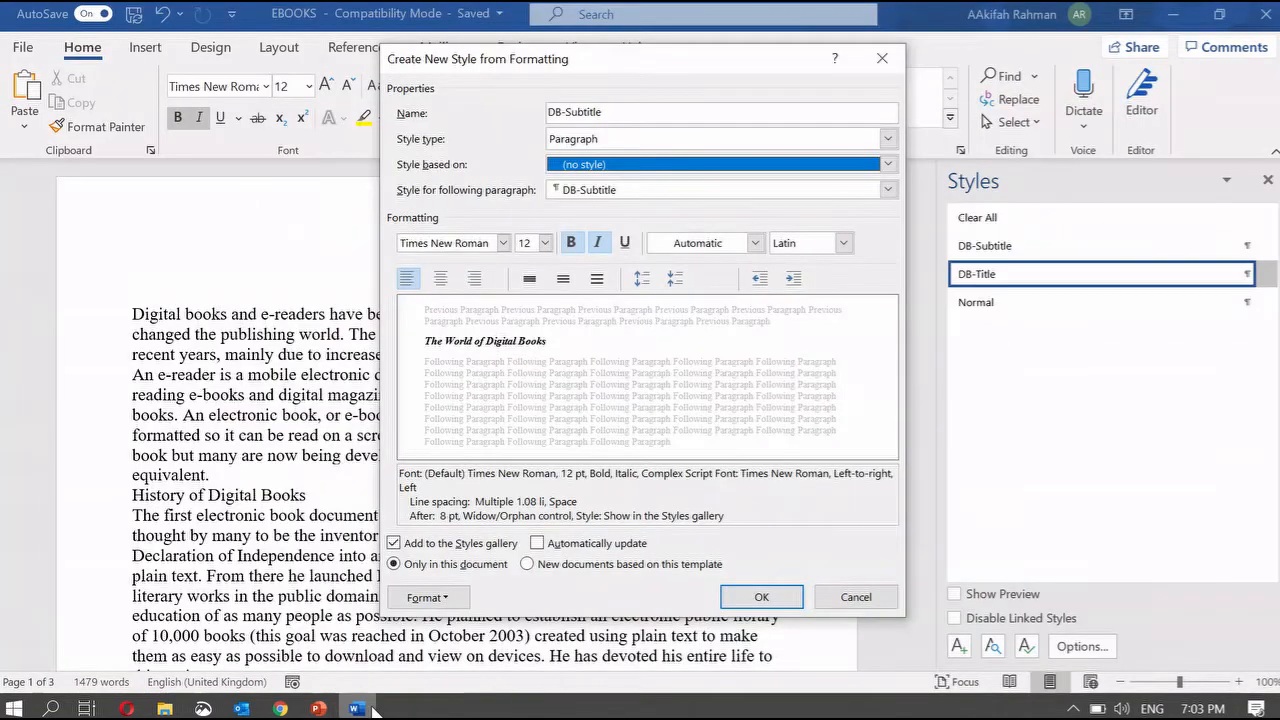
click(487, 242)
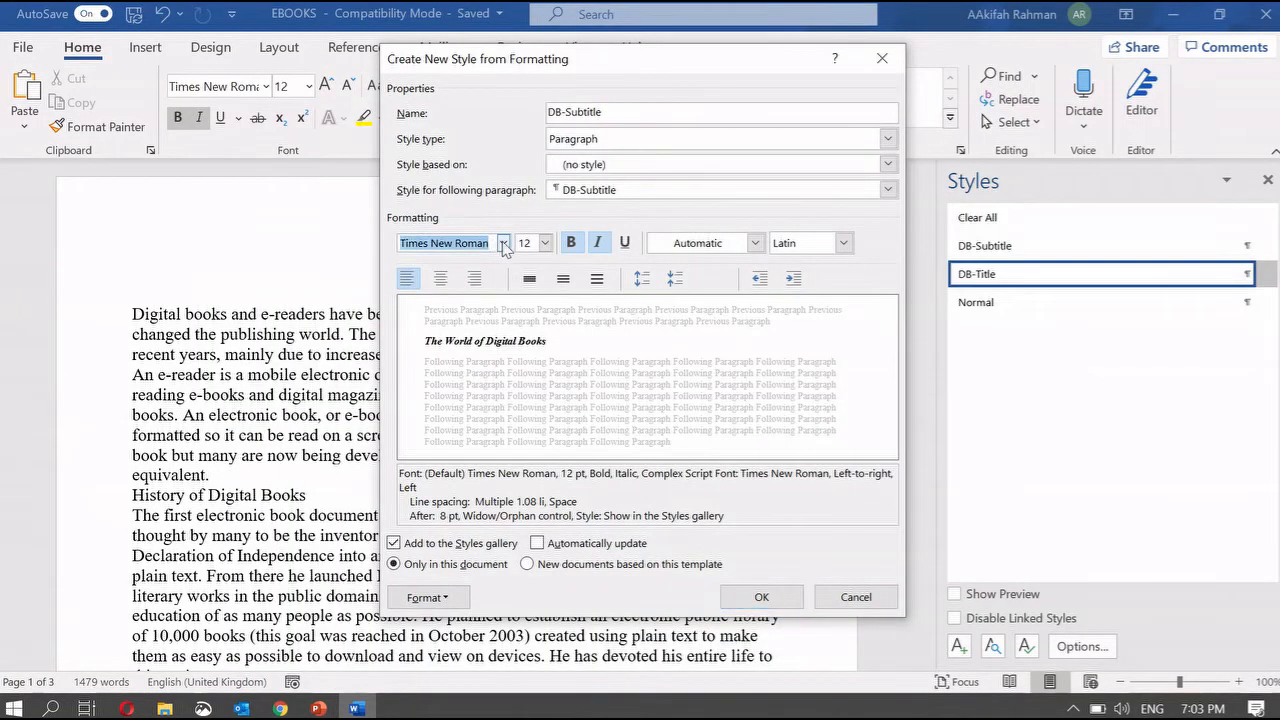
click(503, 243)
click(480, 360)
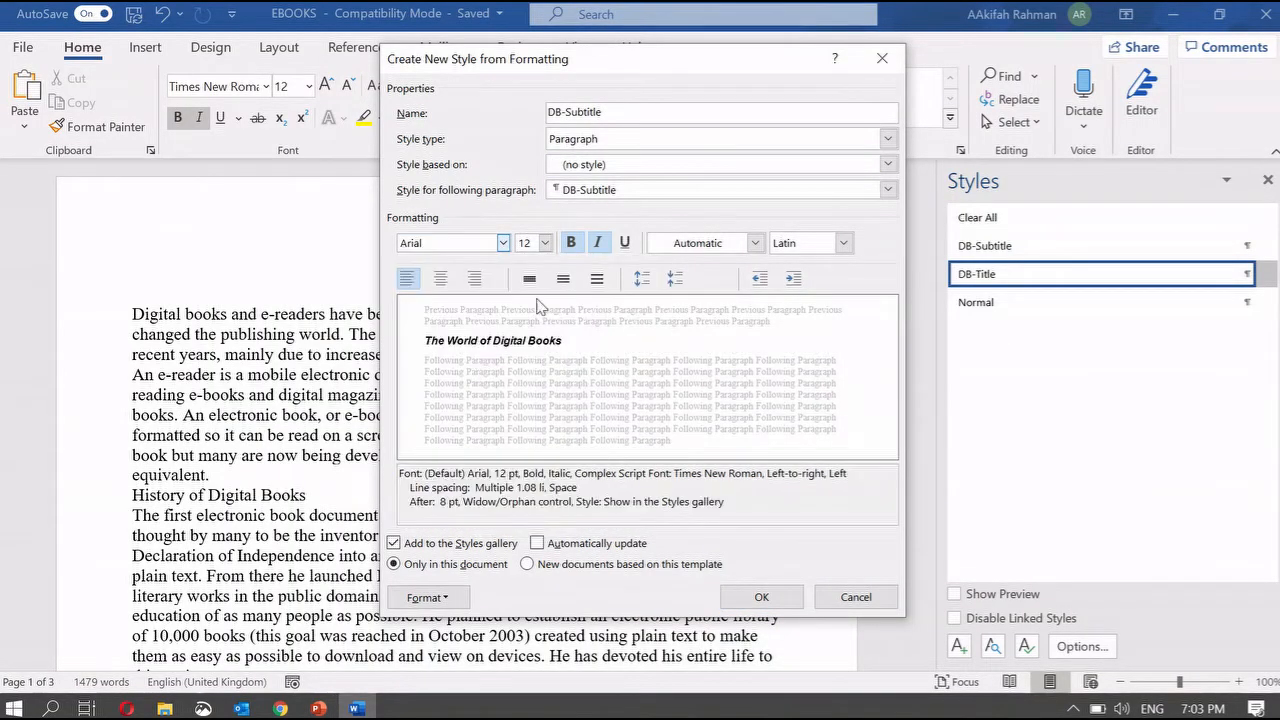
click(533, 242)
text(16)
- Make DB-Subtitle right-aligned, not bold, and italic, checking the house style table
mouse_move(320, 706)
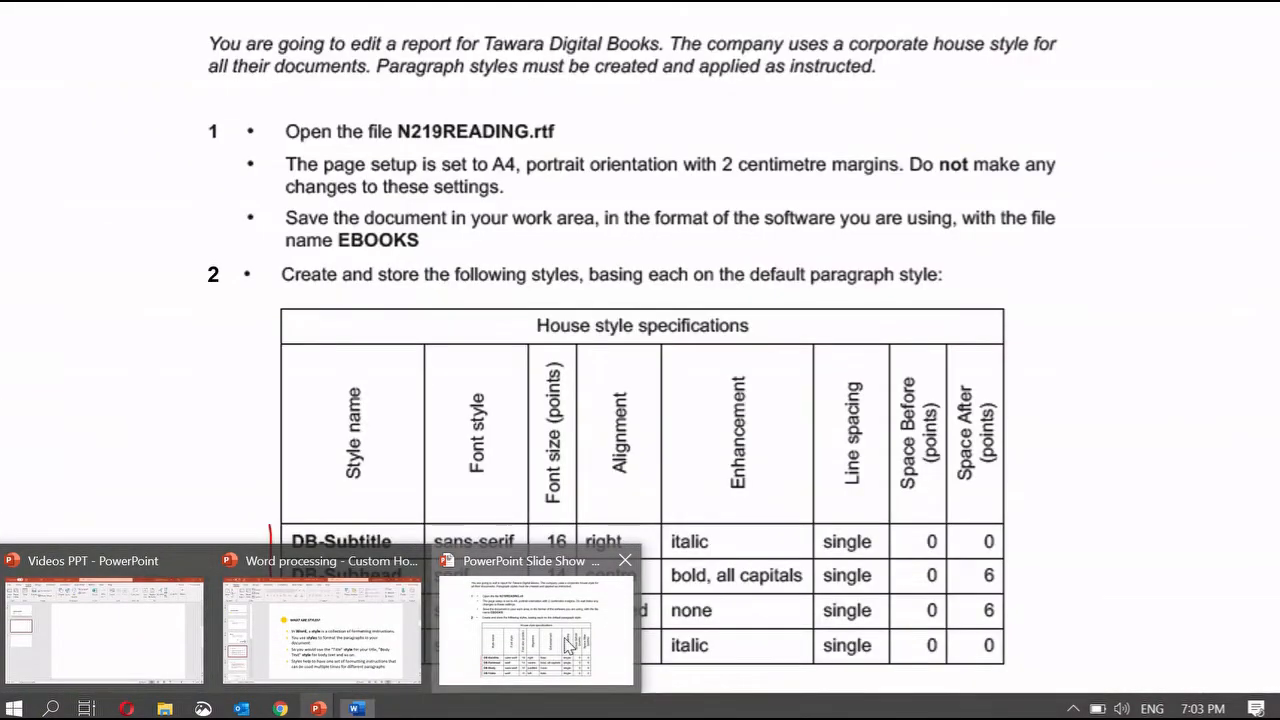
click(568, 645)
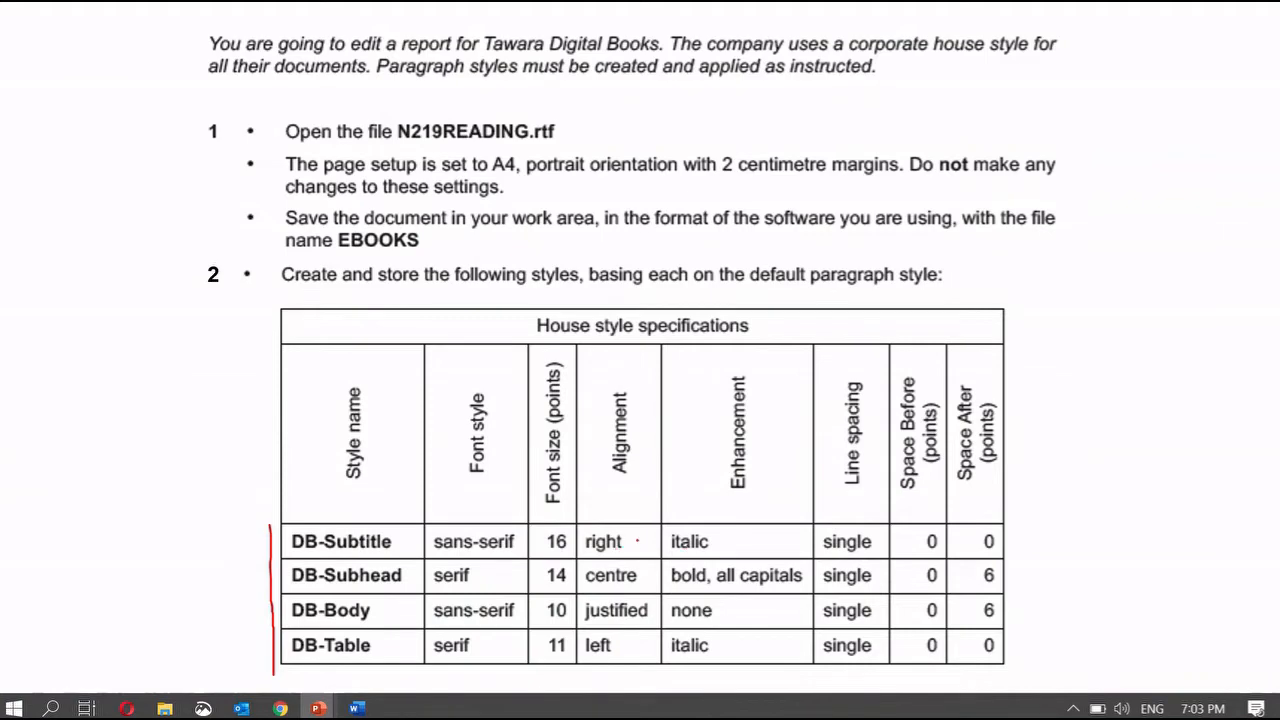
click(357, 708)
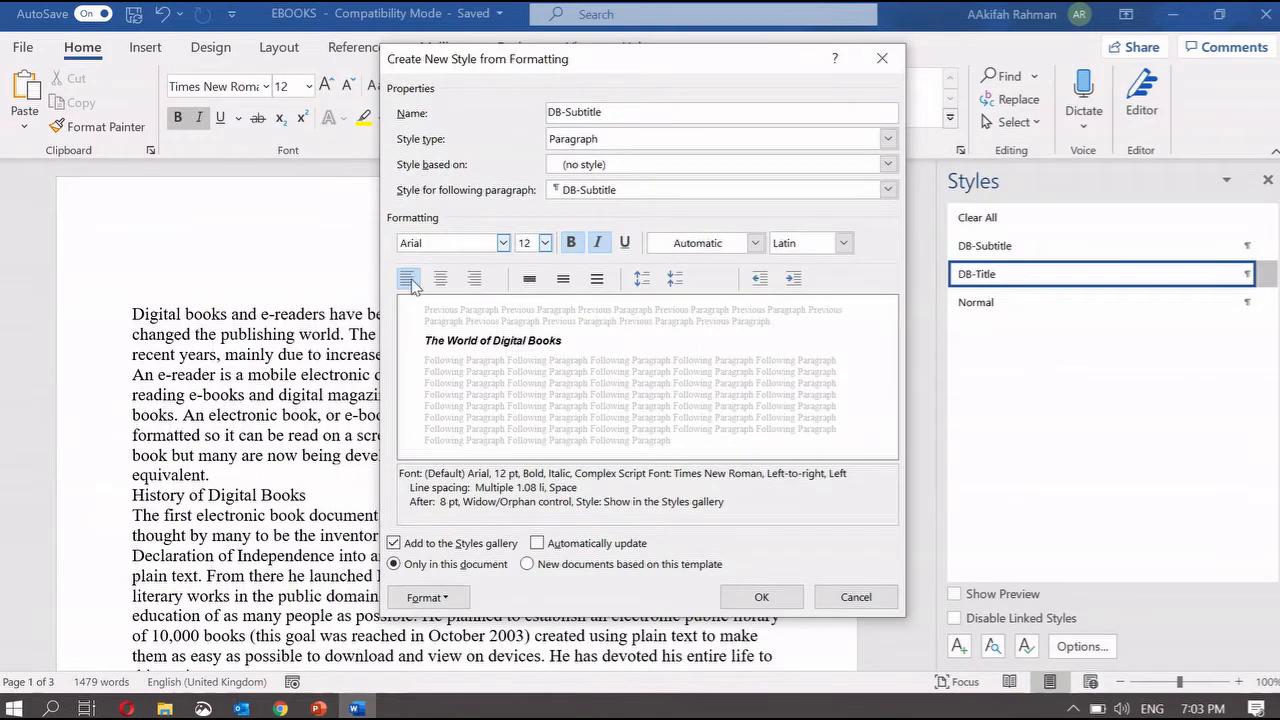
click(475, 280)
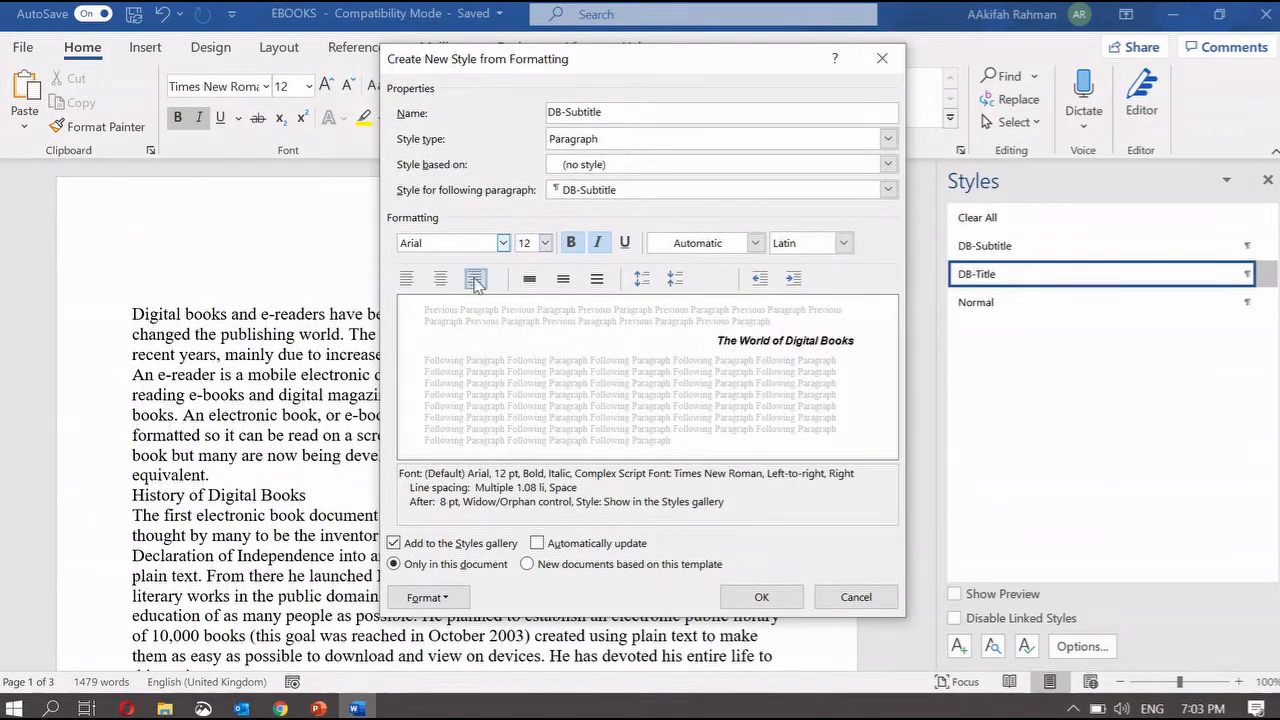
click(572, 246)
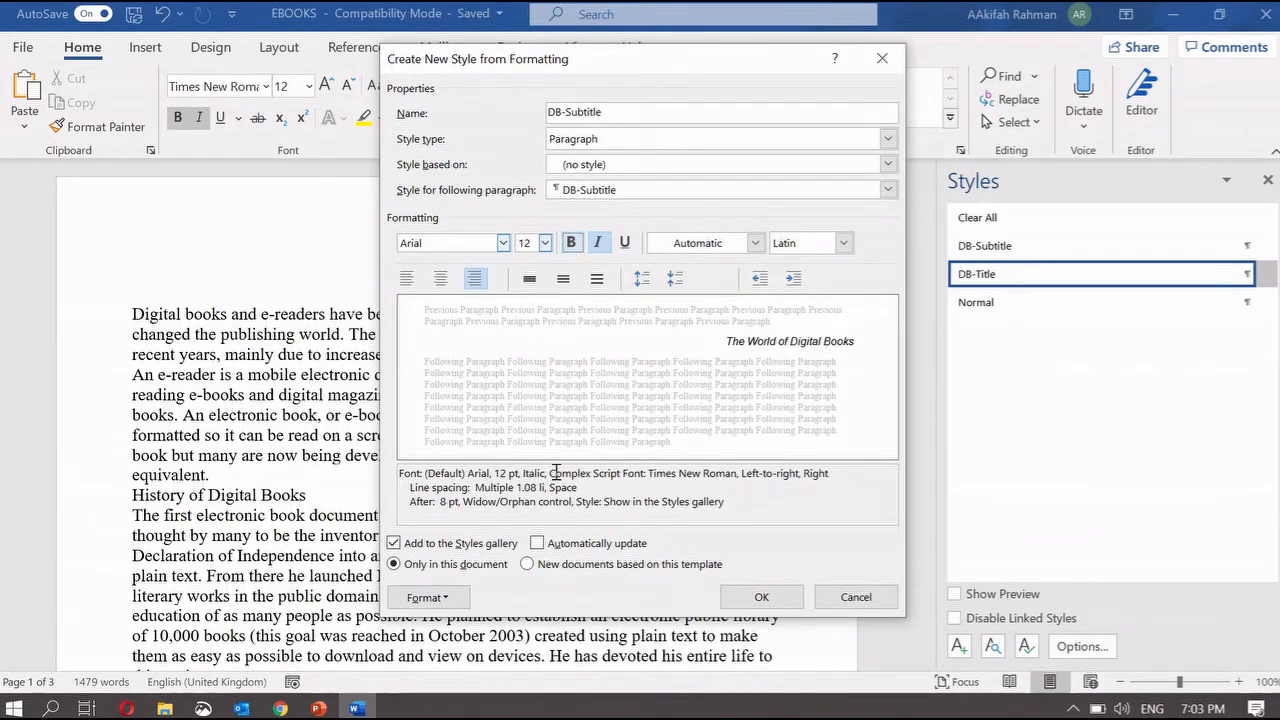
click(601, 245)
click(601, 245)
mouse_move(318, 708)
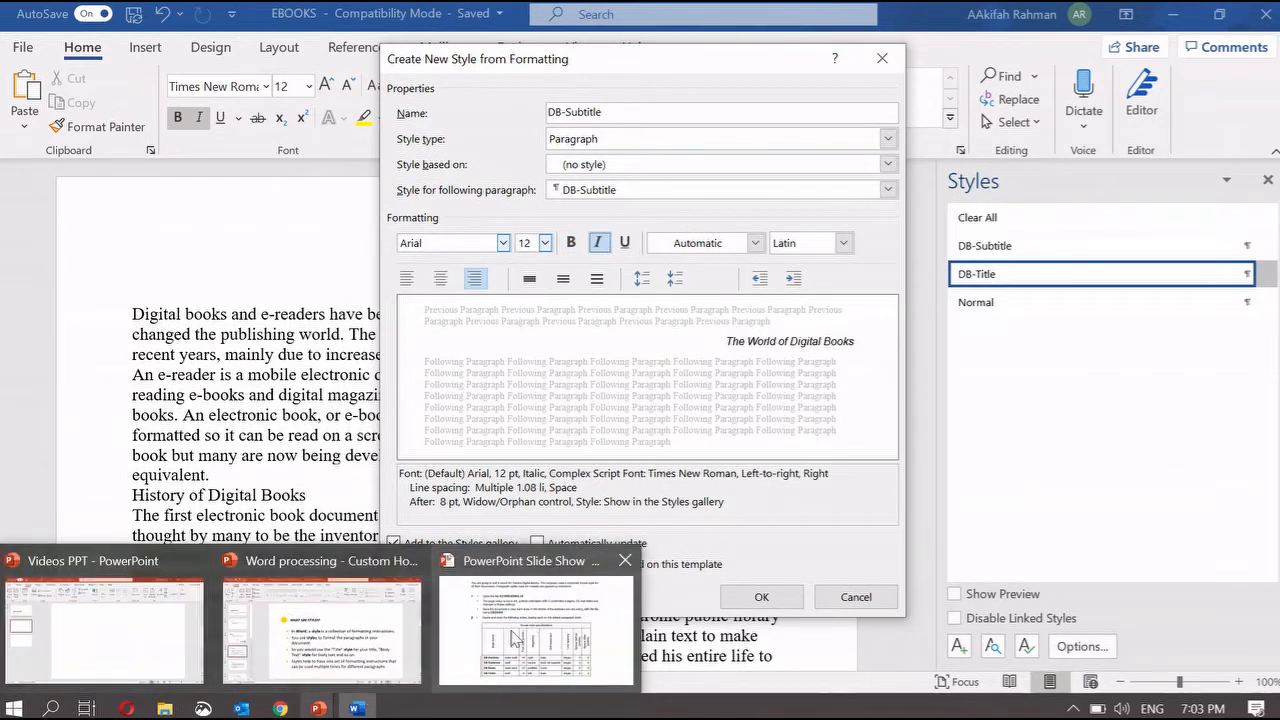
click(513, 638)
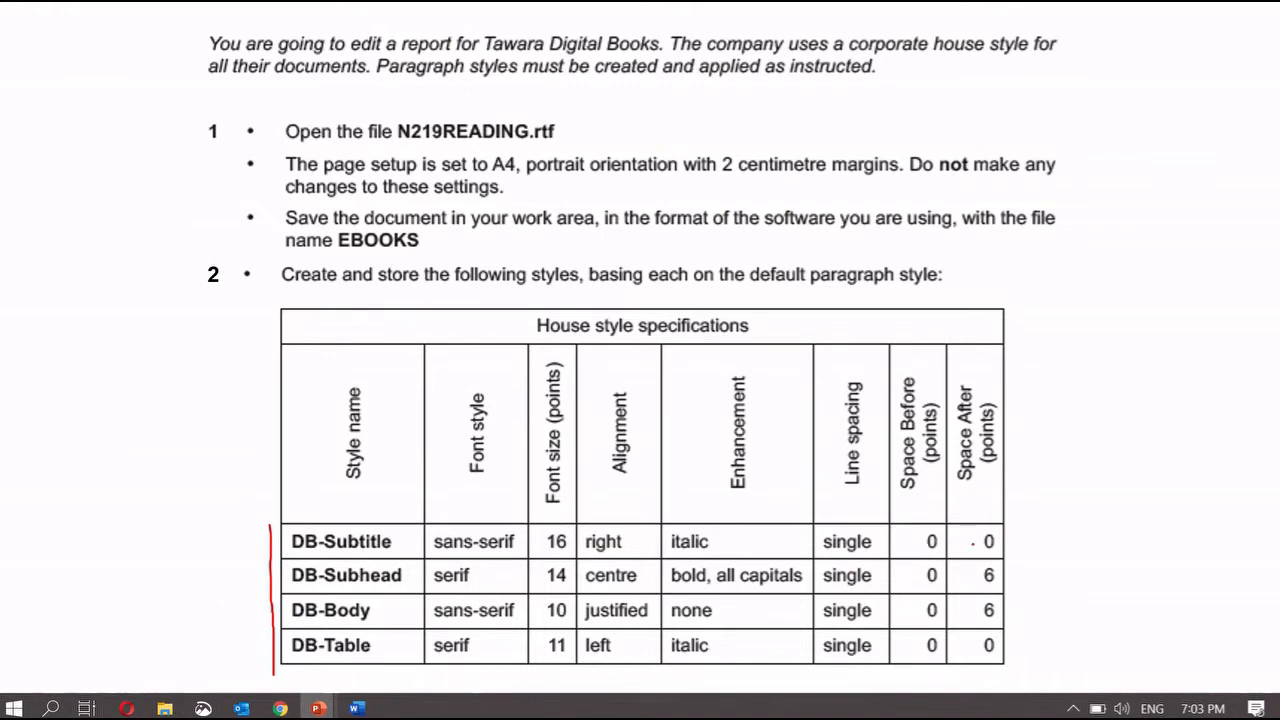
click(366, 711)
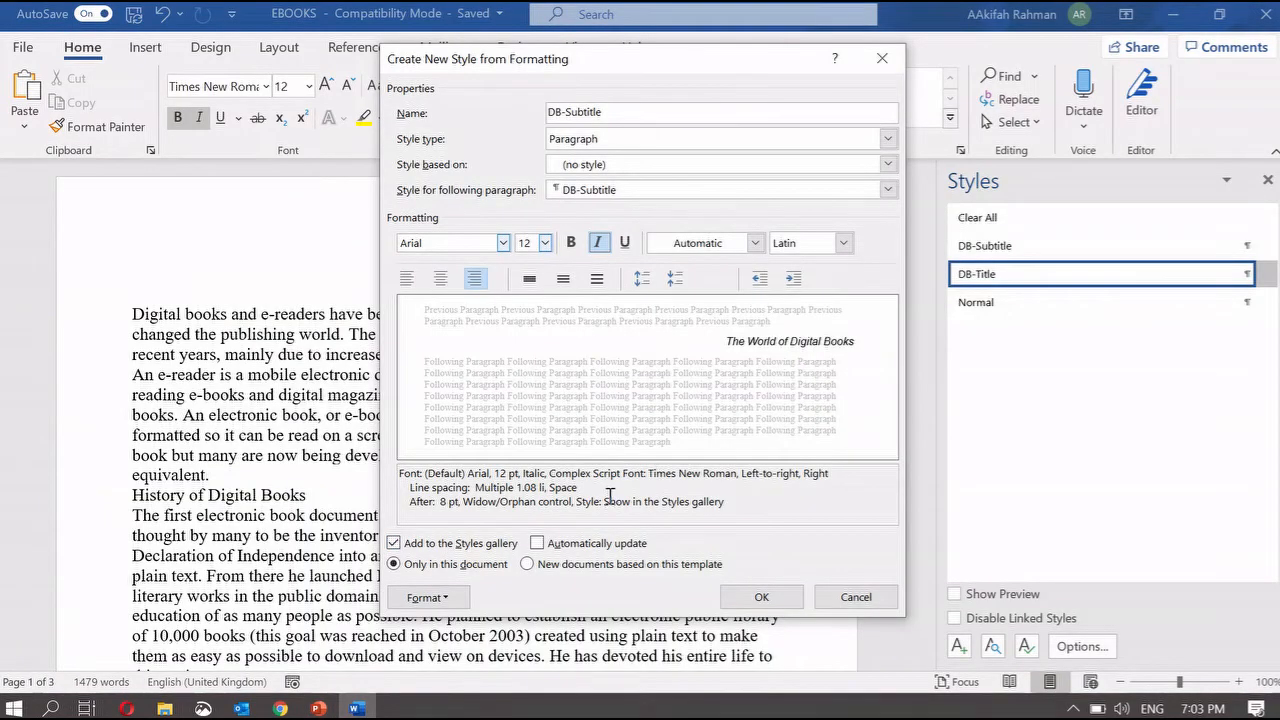
- Give DB-Subtitle single line spacing with 0 pt after, then save and apply the style
click(460, 598)
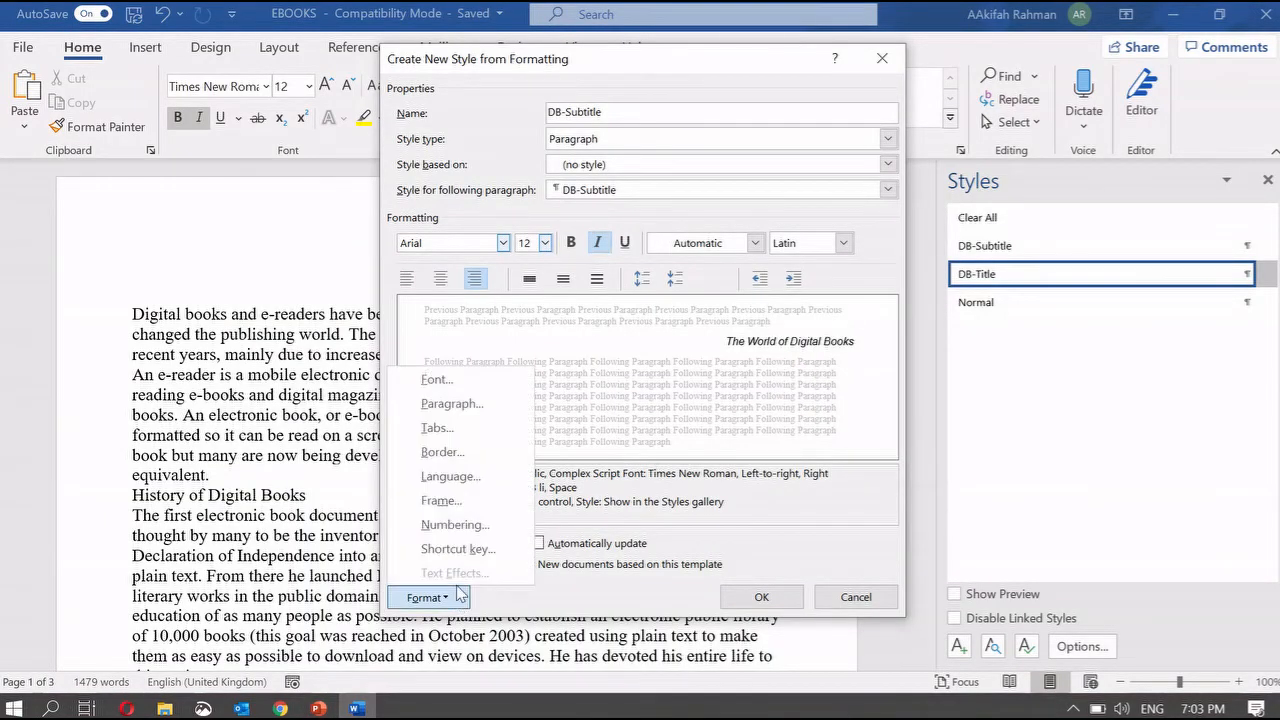
click(462, 405)
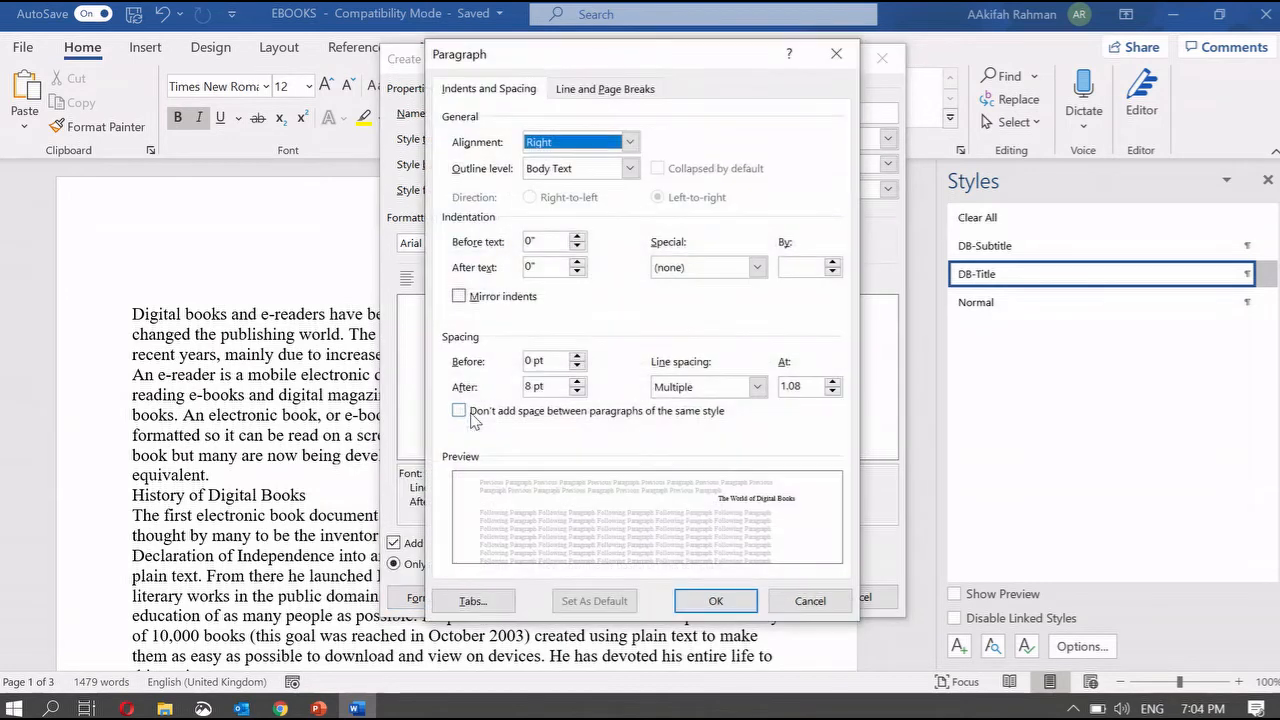
click(733, 388)
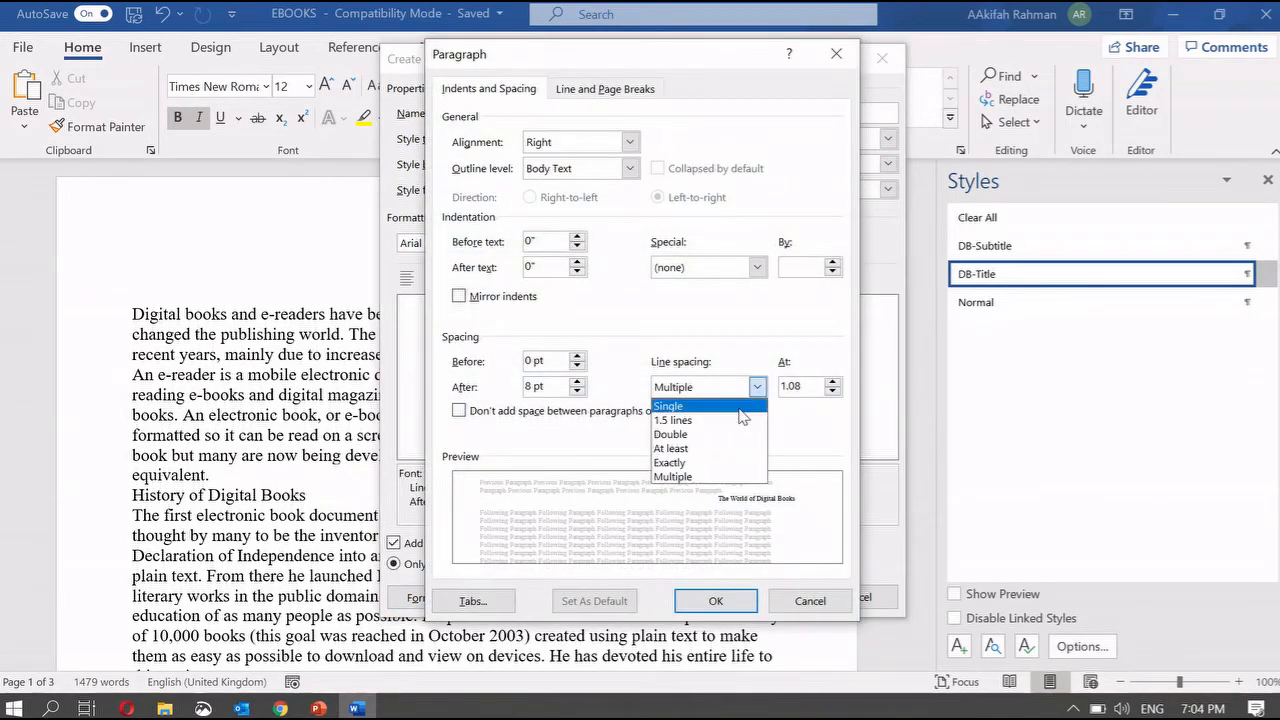
click(735, 406)
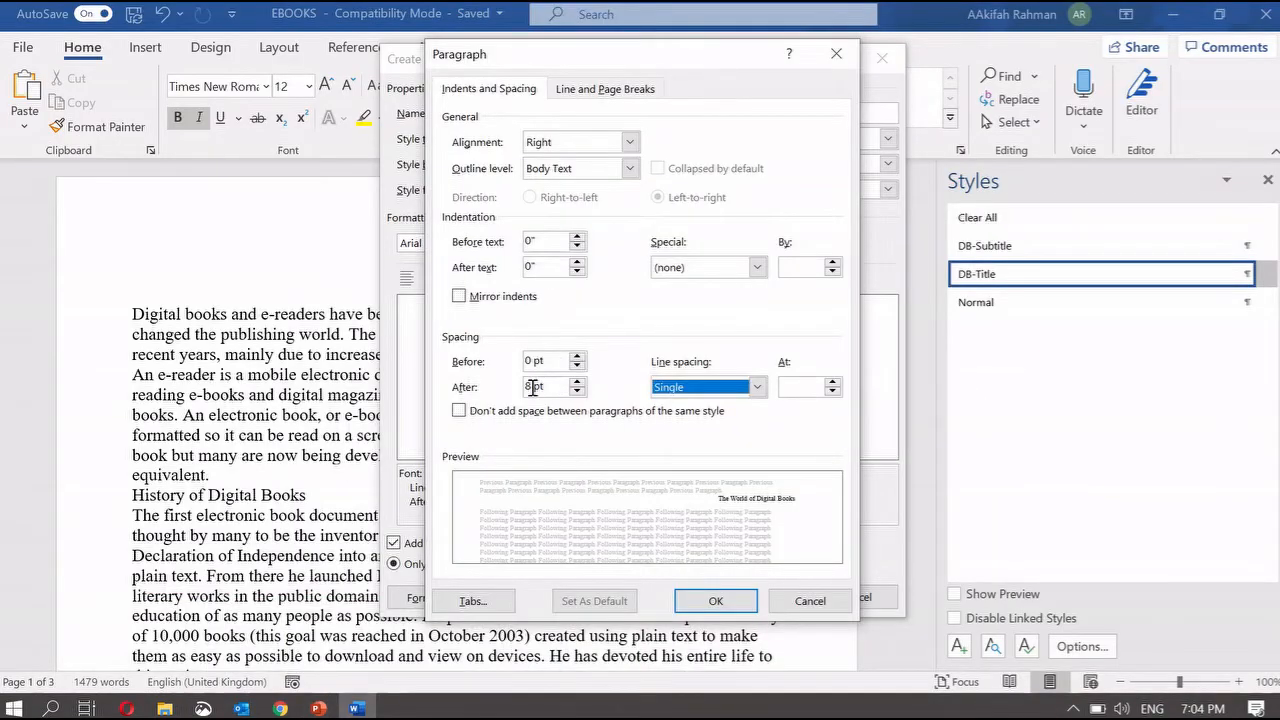
click(533, 388)
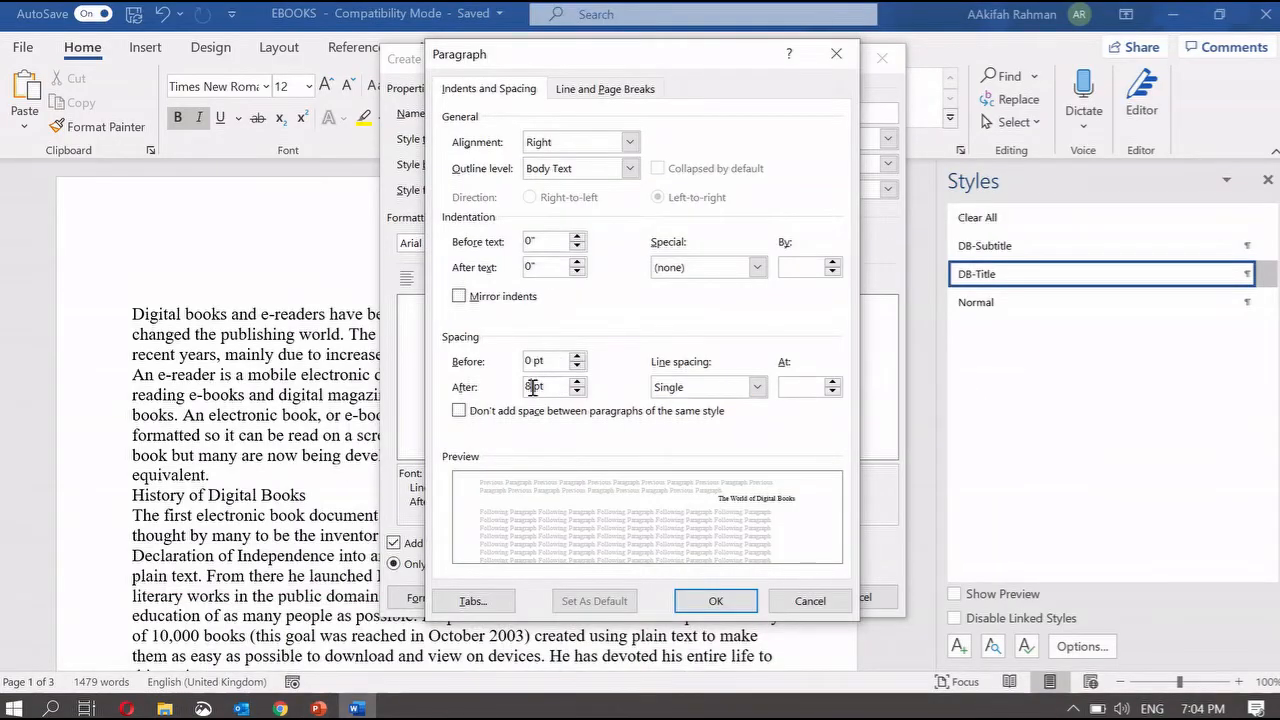
click(755, 607)
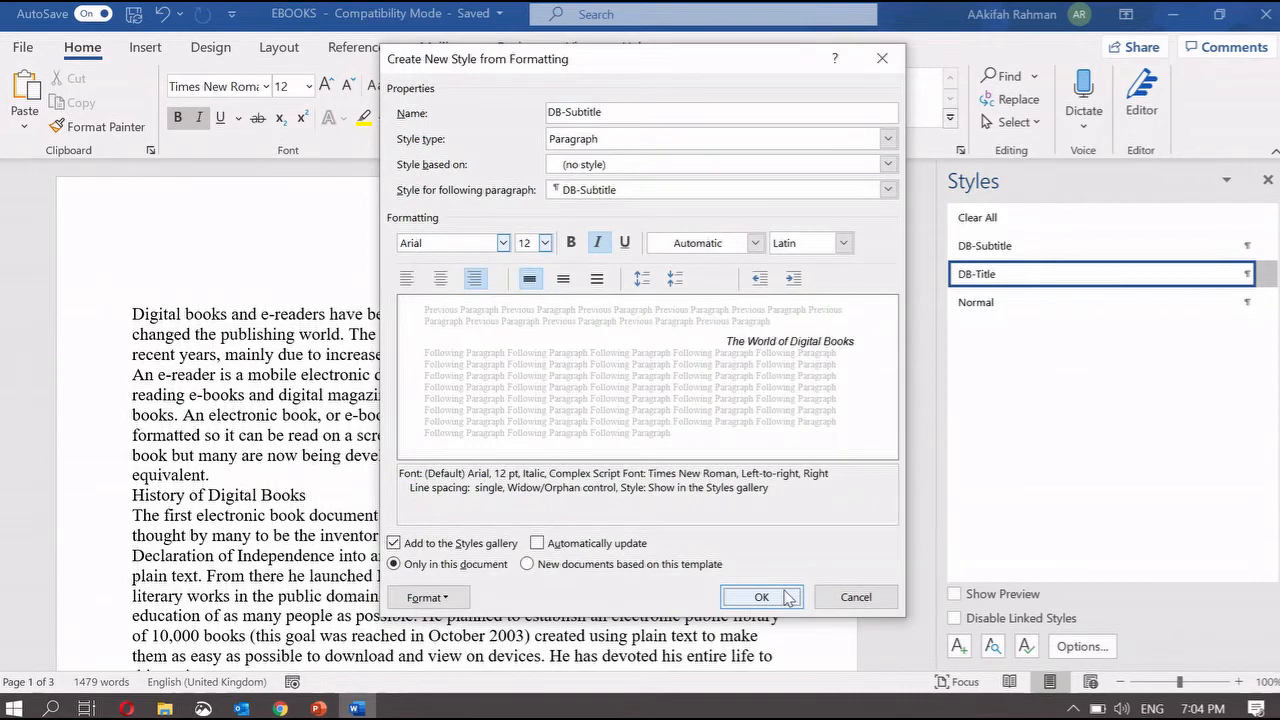
click(787, 597)
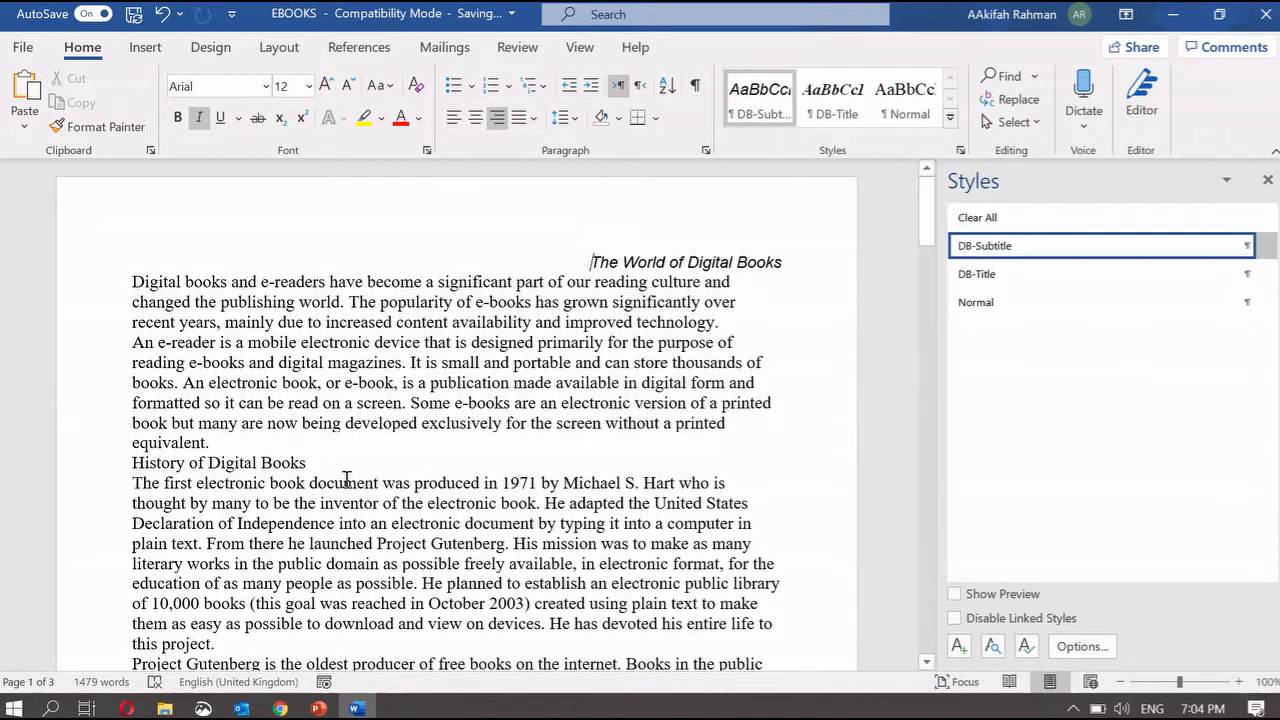
- Apply DB-Subtitle to the headings 'History of Digital Books' and 'Digital reading'
drag(133, 463, 312, 463)
click(787, 113)
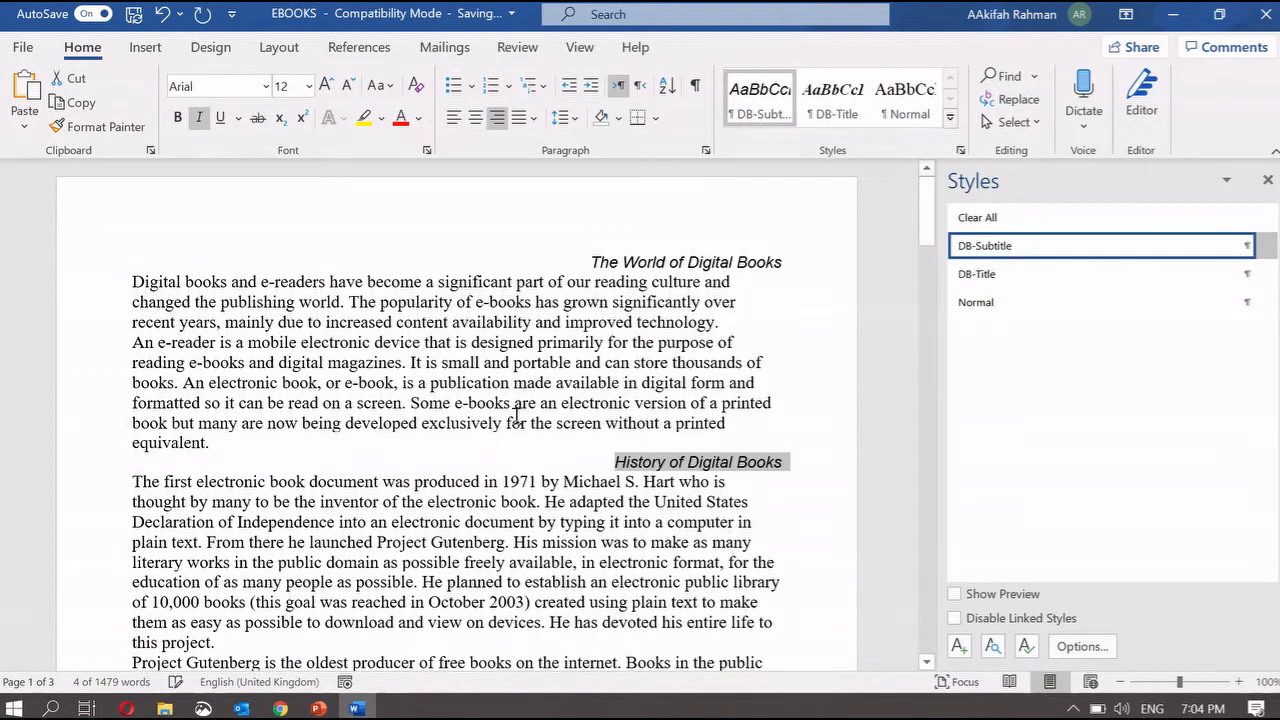
scroll(242, 385, down, 5)
scroll(300, 480, down, 6)
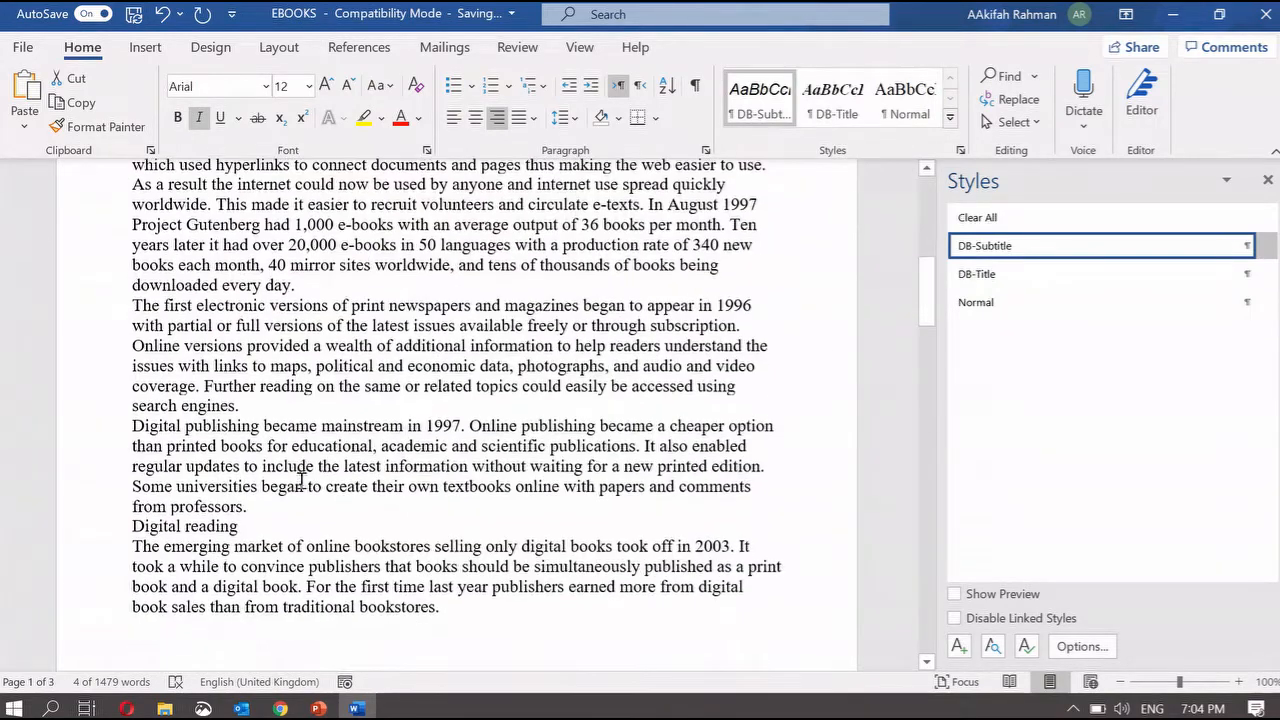
drag(132, 529, 240, 527)
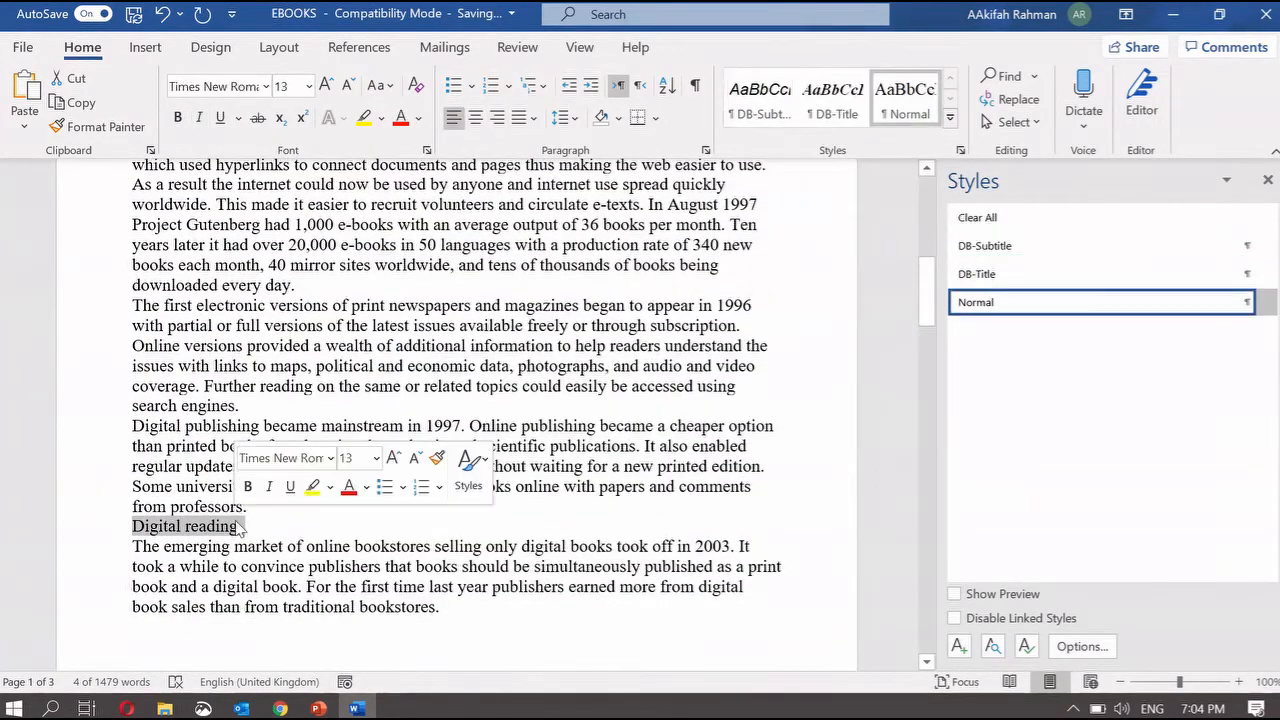
click(789, 110)
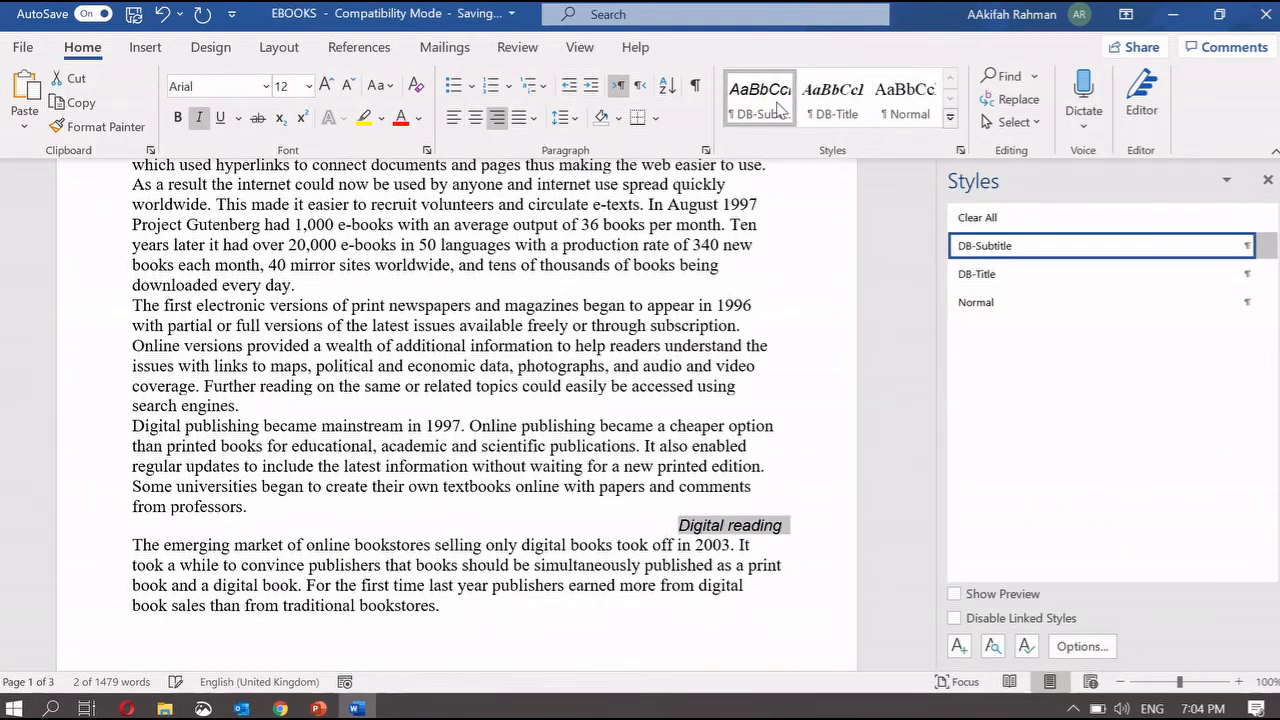
- Scroll back to the top and bring the task instructions slide show forward
scroll(614, 458, up, 10)
scroll(614, 458, up, 1)
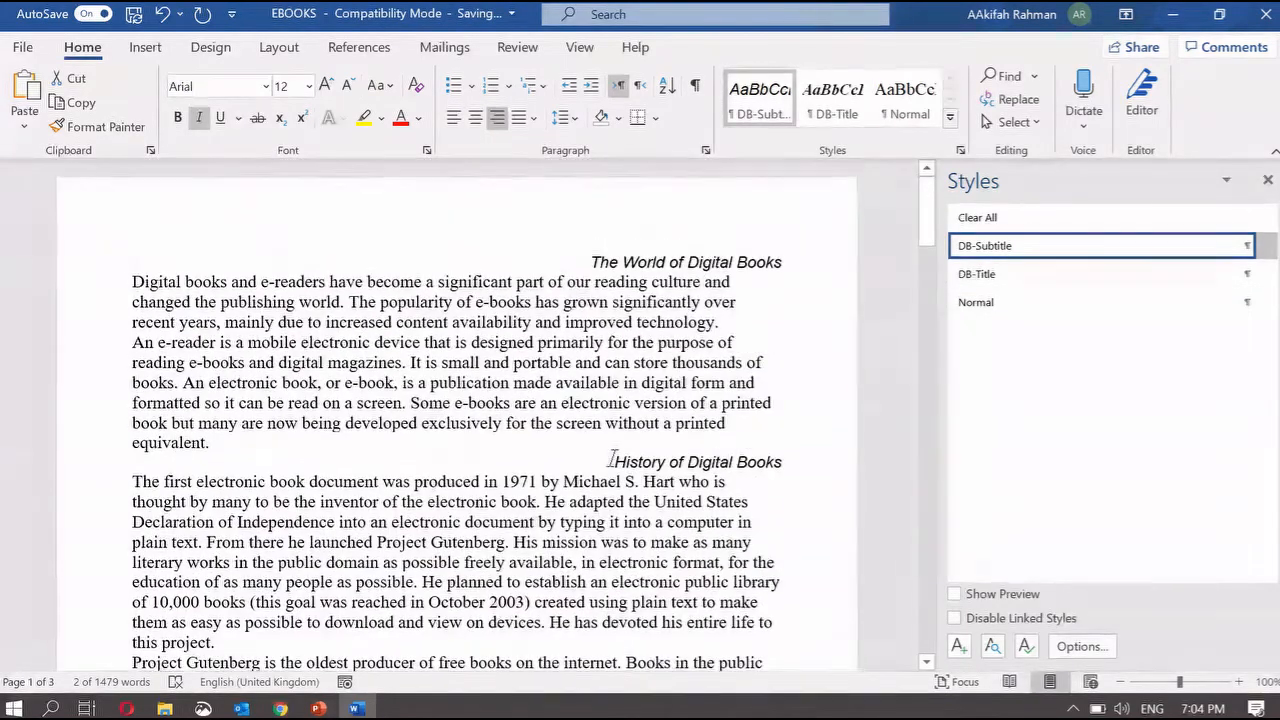
click(545, 625)
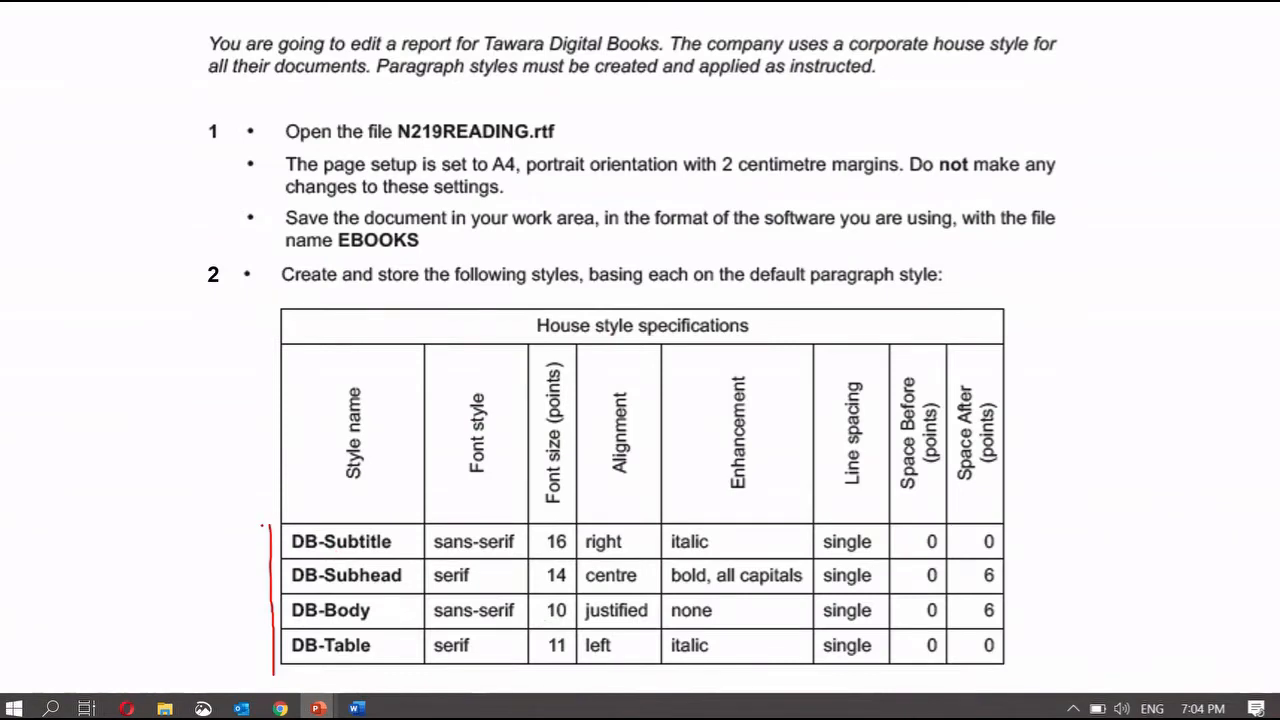
- Bracket the style rows, then circle 'Modify' and underline 'DB-Title' in red ink
drag(268, 608, 287, 678)
key(Right)
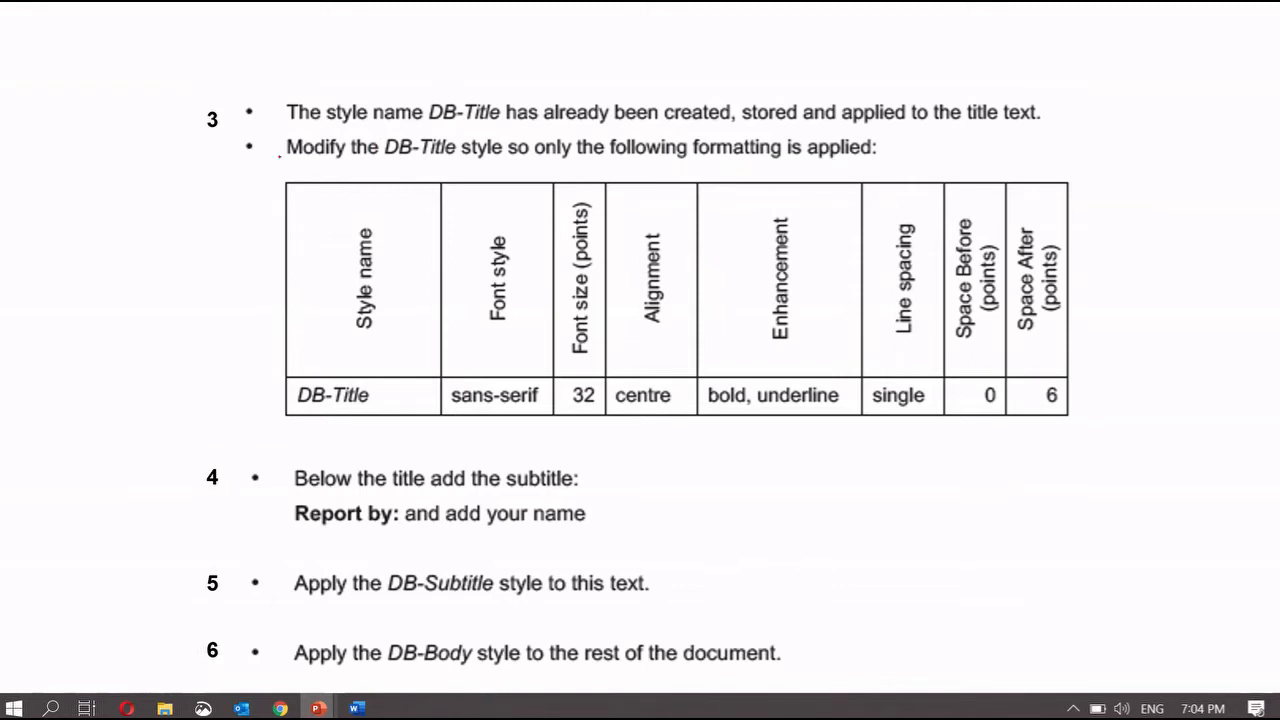
drag(336, 174, 276, 162)
drag(430, 127, 515, 122)
- Re-bracket the style table rows on the specifications slide, then return to the EBOOKS document
key(e)
key(Page_Up)
drag(268, 526, 284, 679)
key(Page_Down)
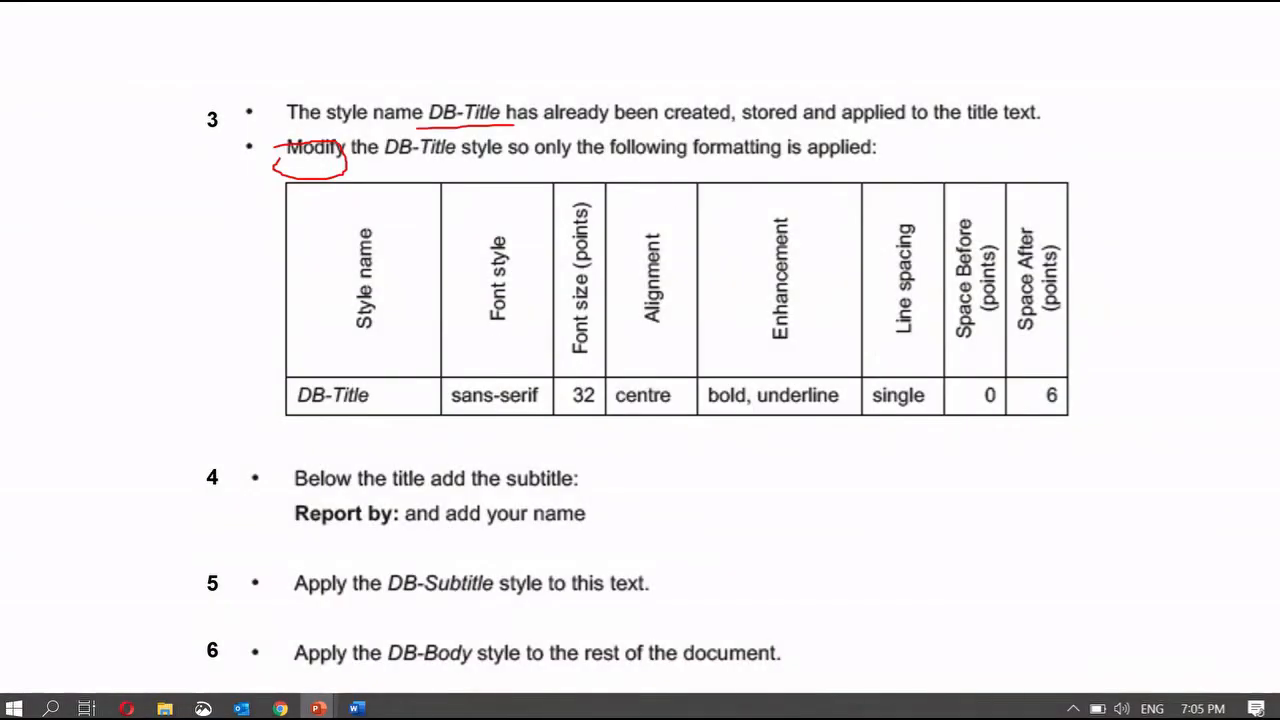
click(356, 708)
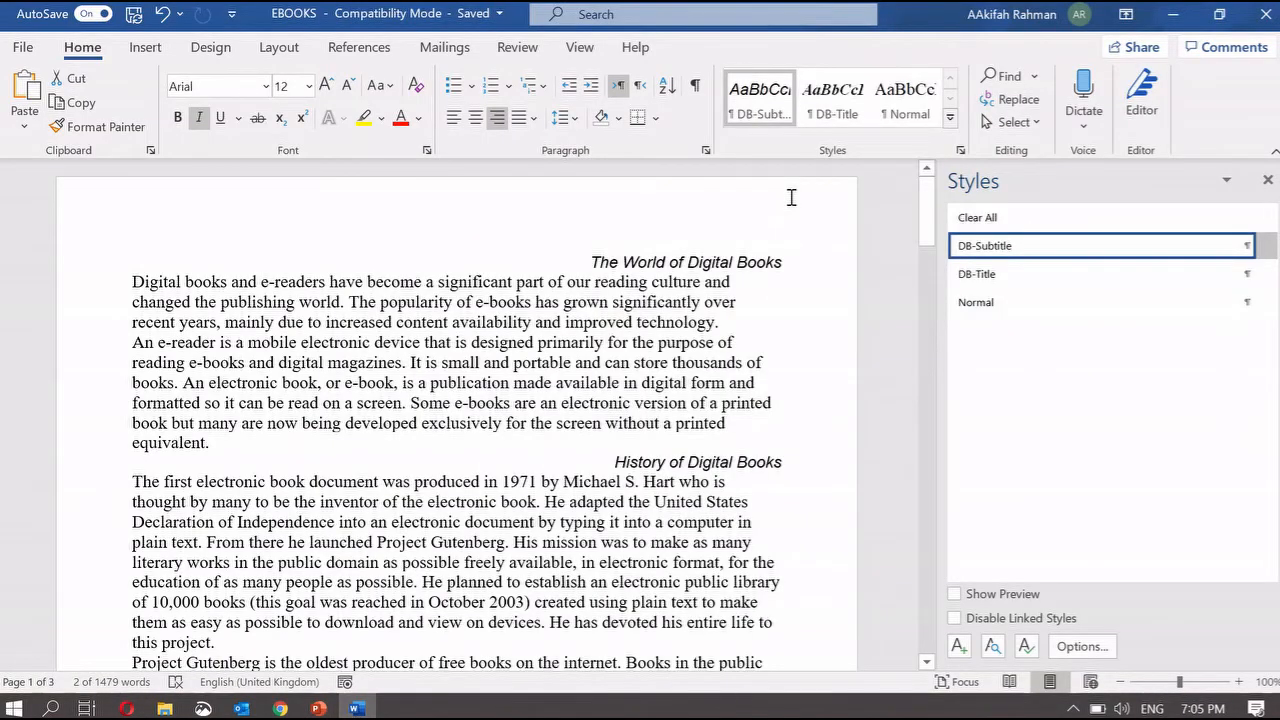
- Apply DB-Title, then open the Modify Style dialog for DB-Title from the styles list
click(855, 125)
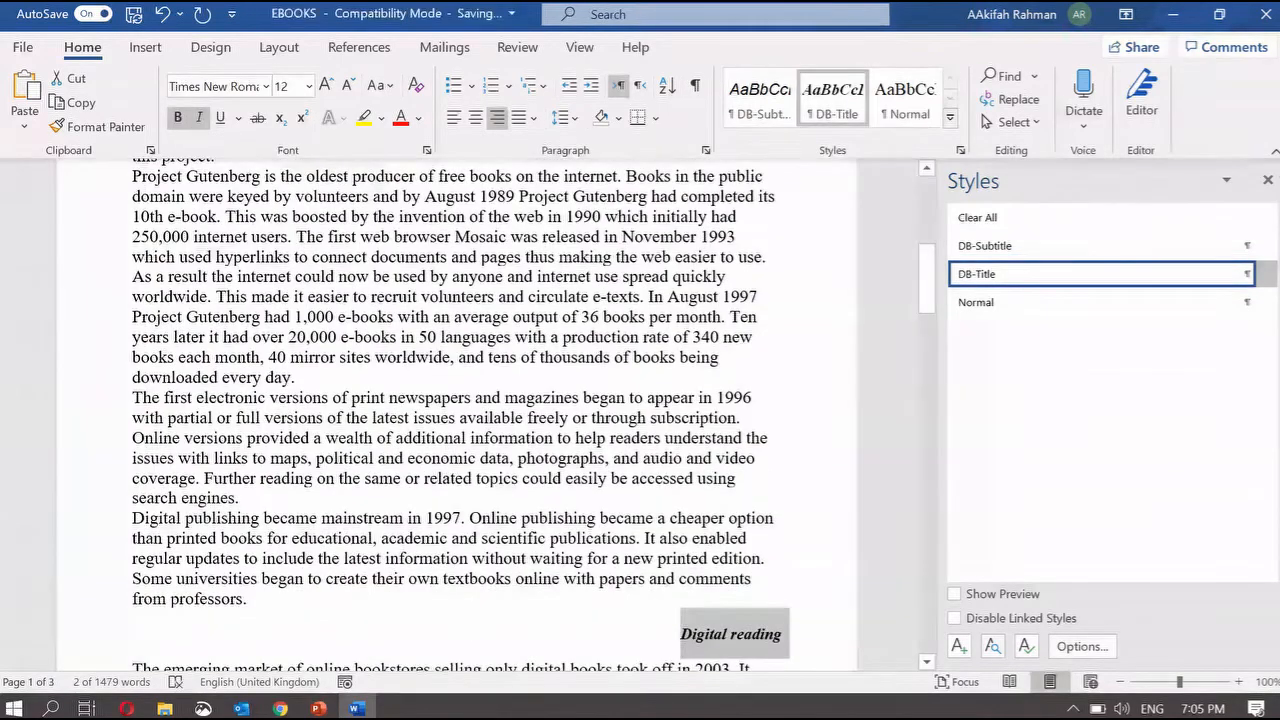
click(1268, 180)
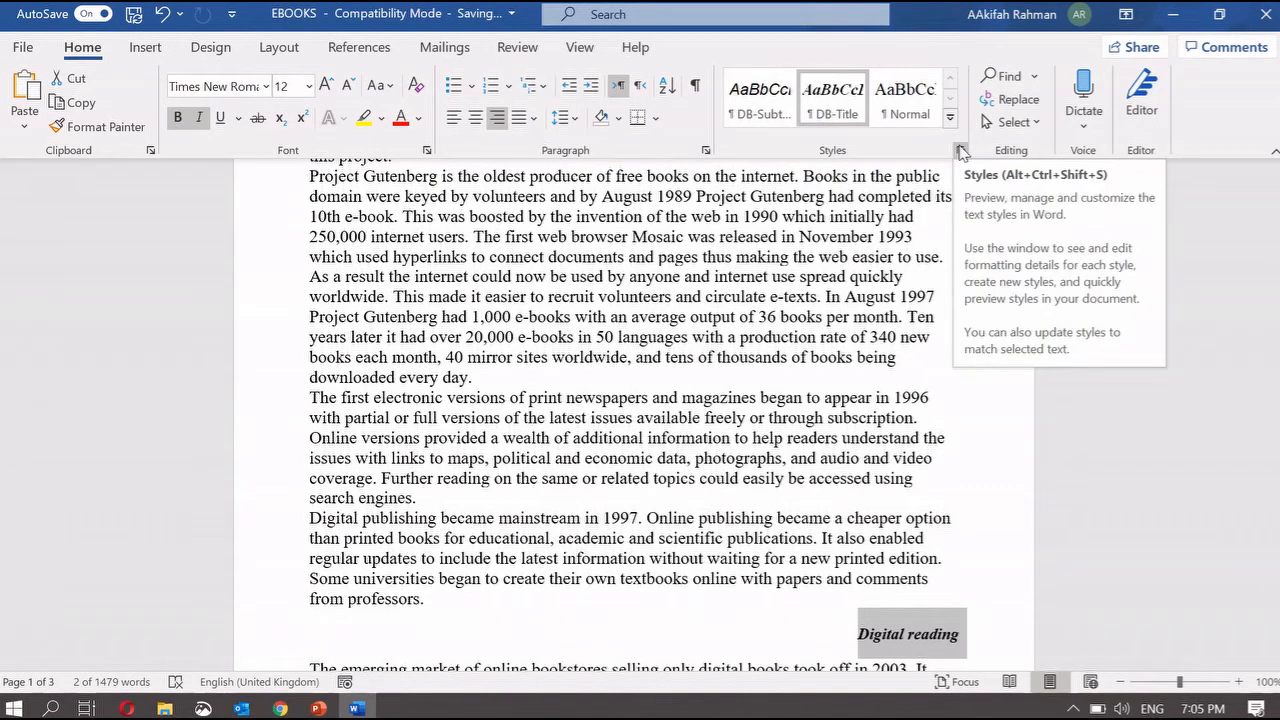
click(960, 152)
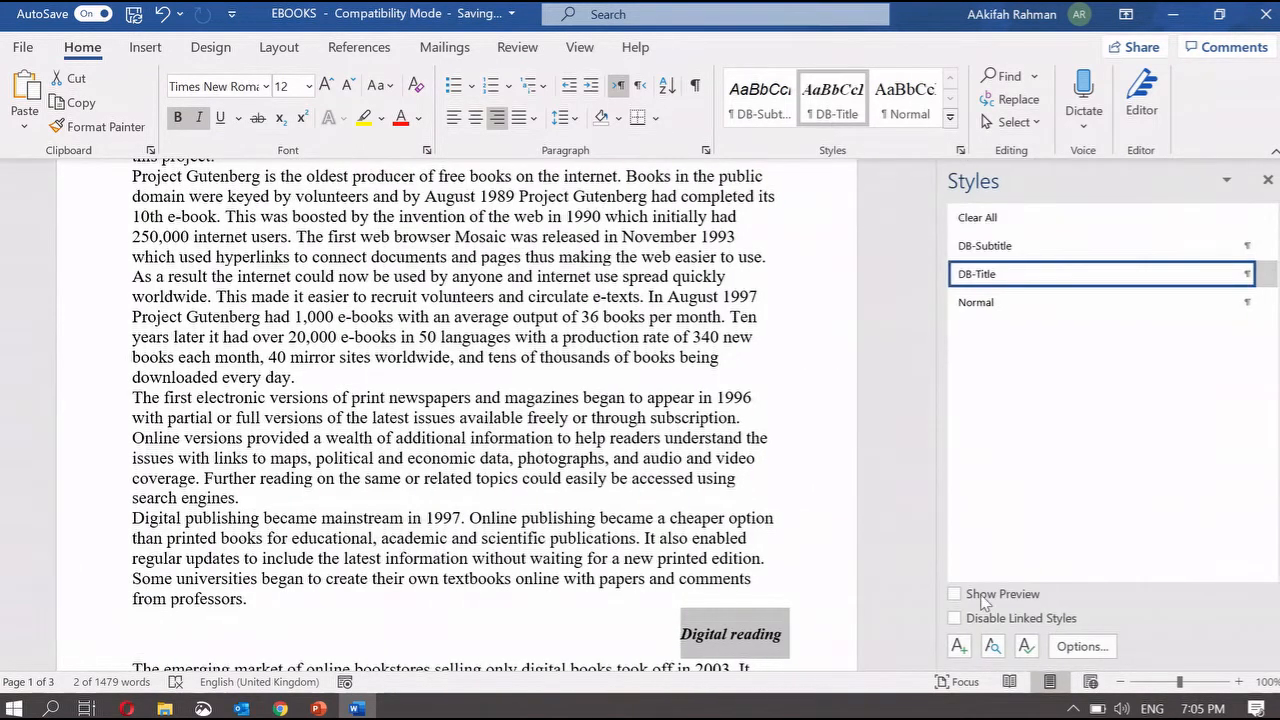
mouse_move(1060, 280)
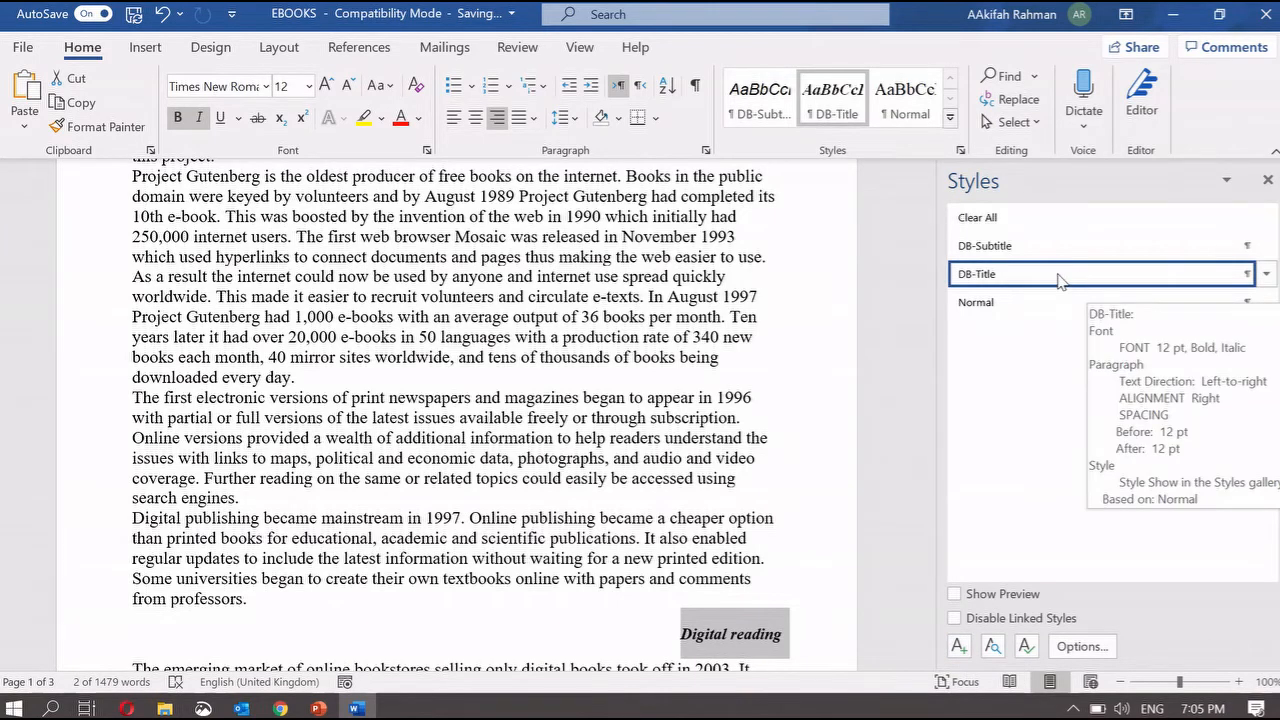
right_click(1060, 280)
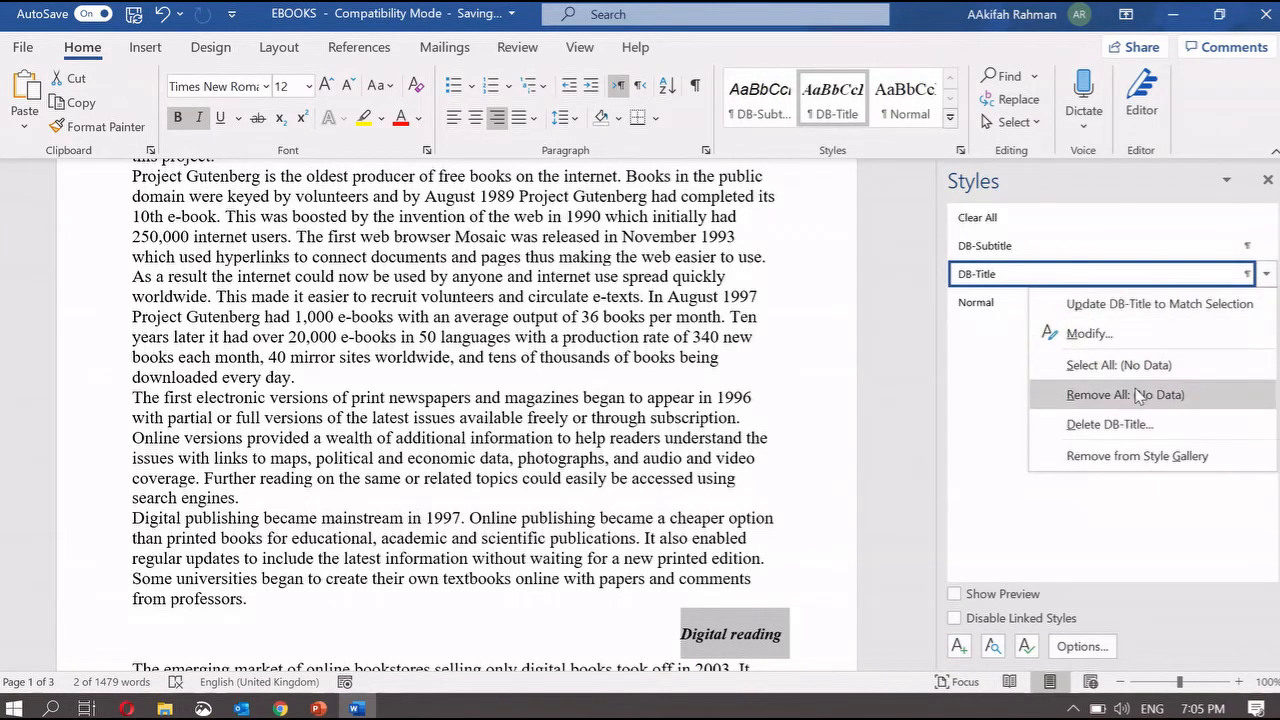
click(1089, 335)
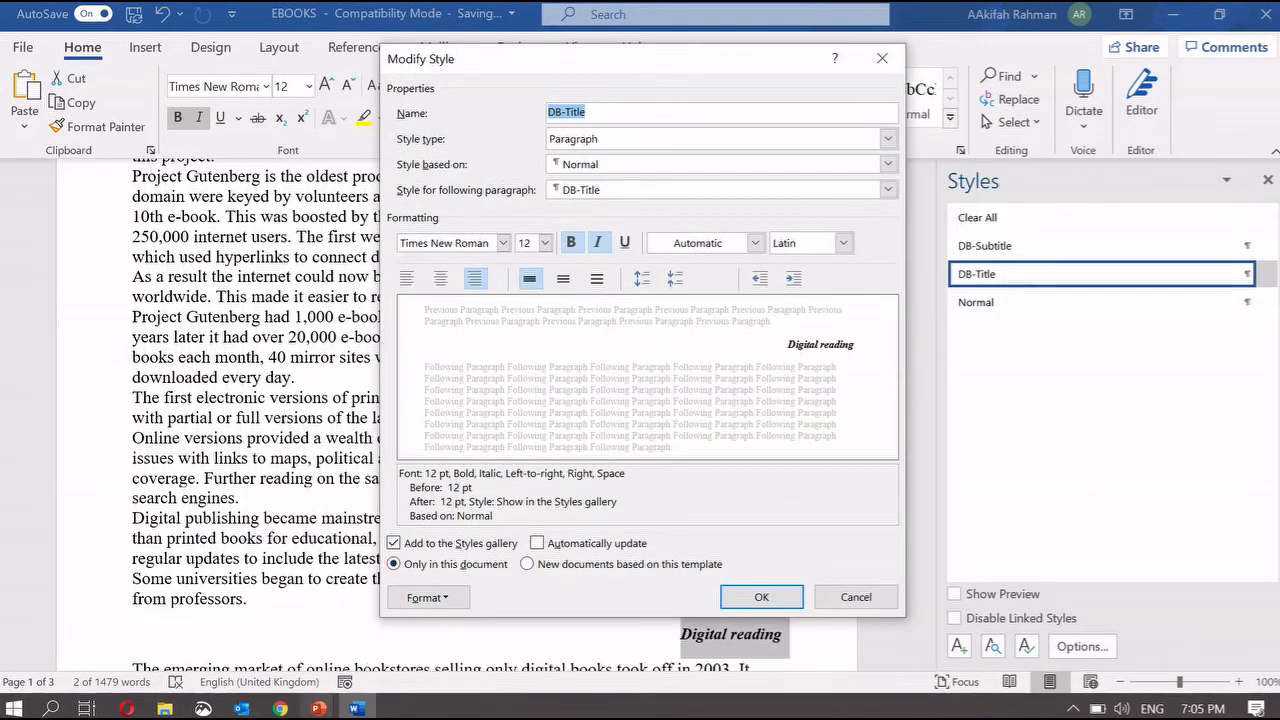
- Set the DB-Title style to Arial, 32 pt, centre-aligned, checking the specification slide
mouse_move(318, 708)
click(471, 655)
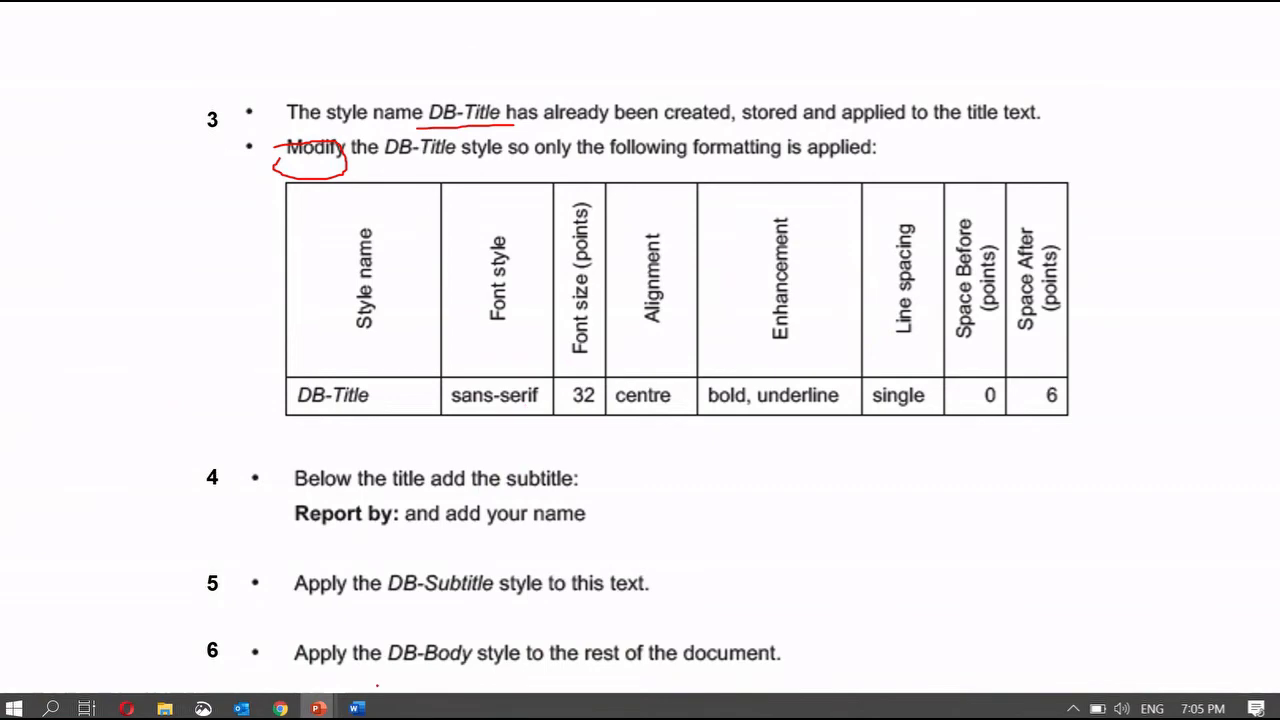
click(356, 708)
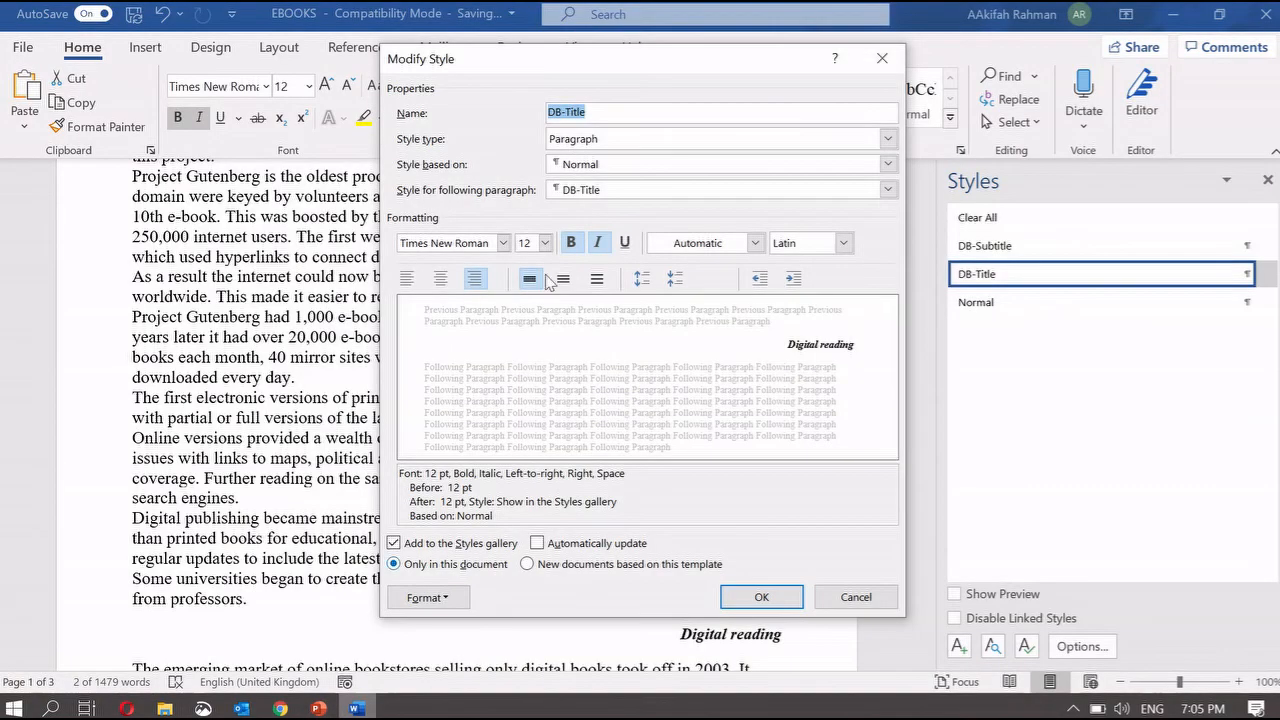
click(503, 245)
click(488, 360)
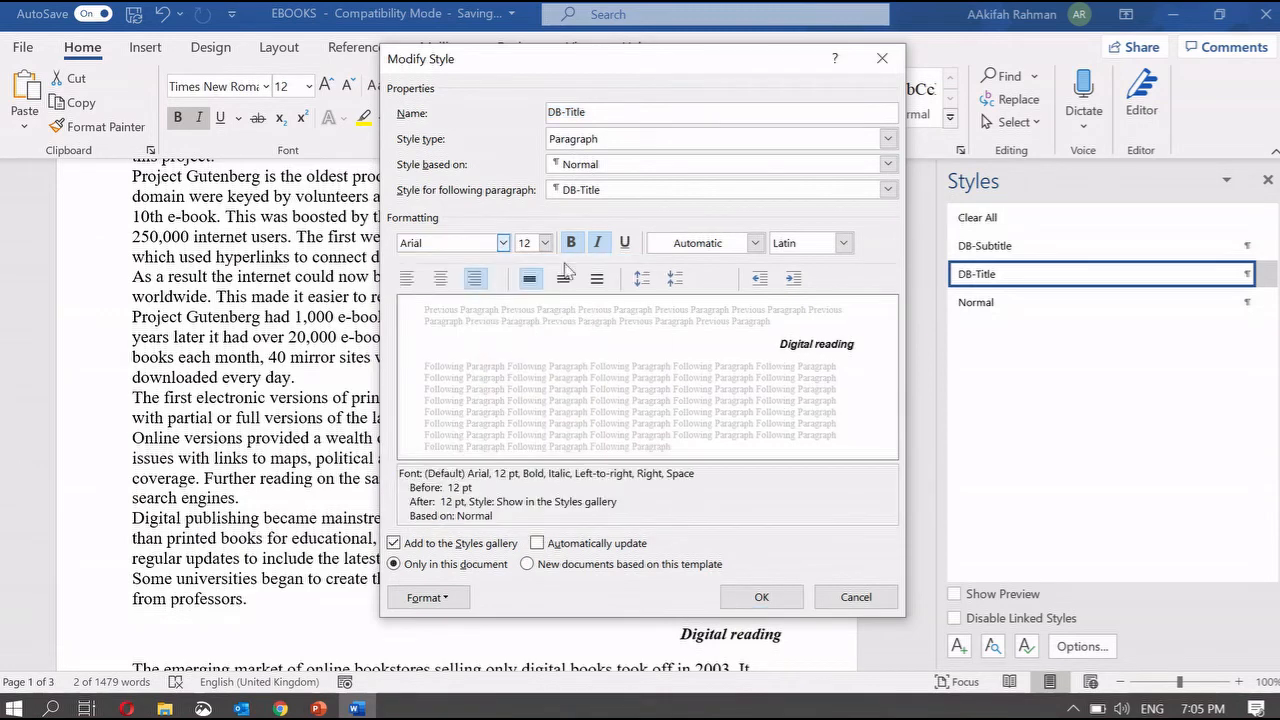
click(530, 243)
text(32)
mouse_move(328, 710)
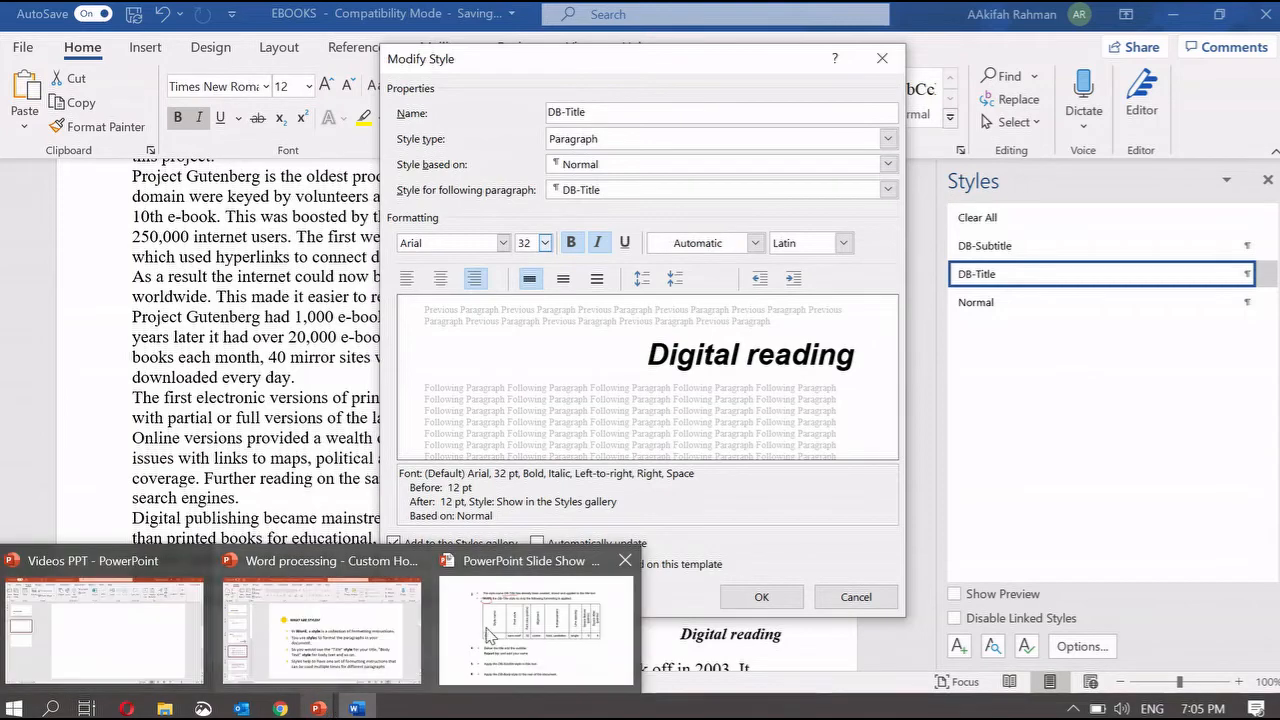
click(830, 635)
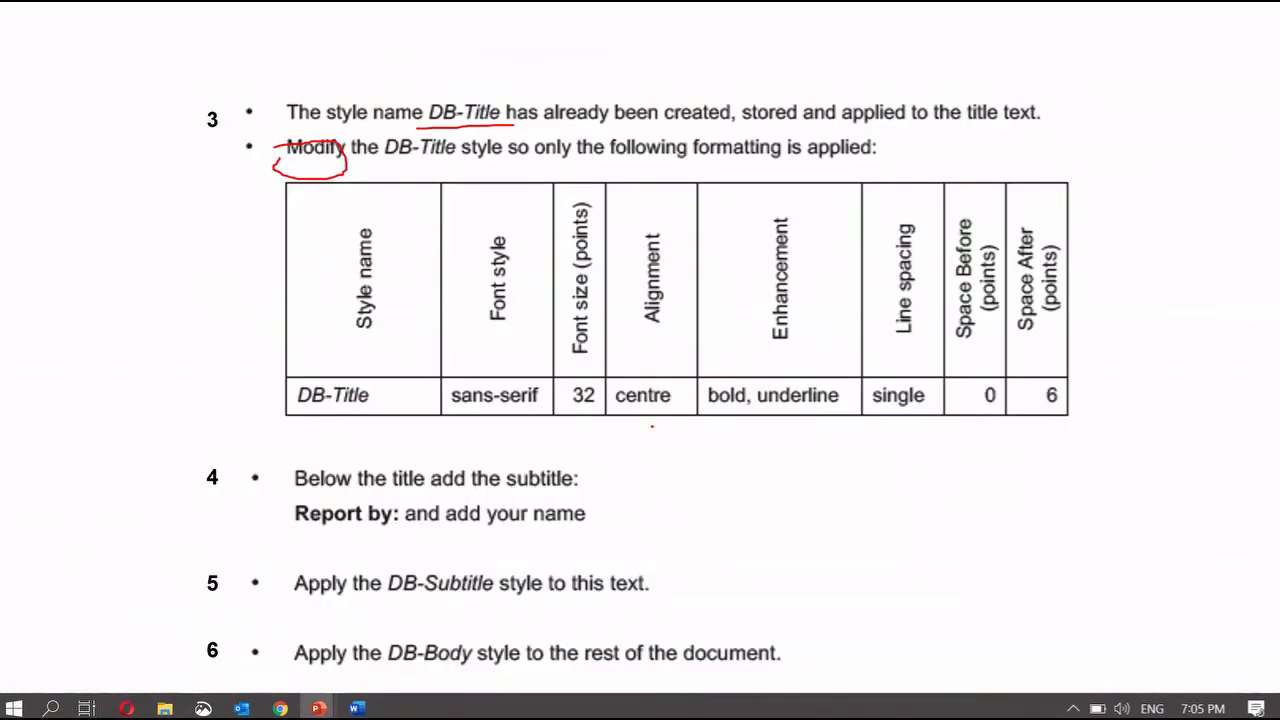
click(356, 708)
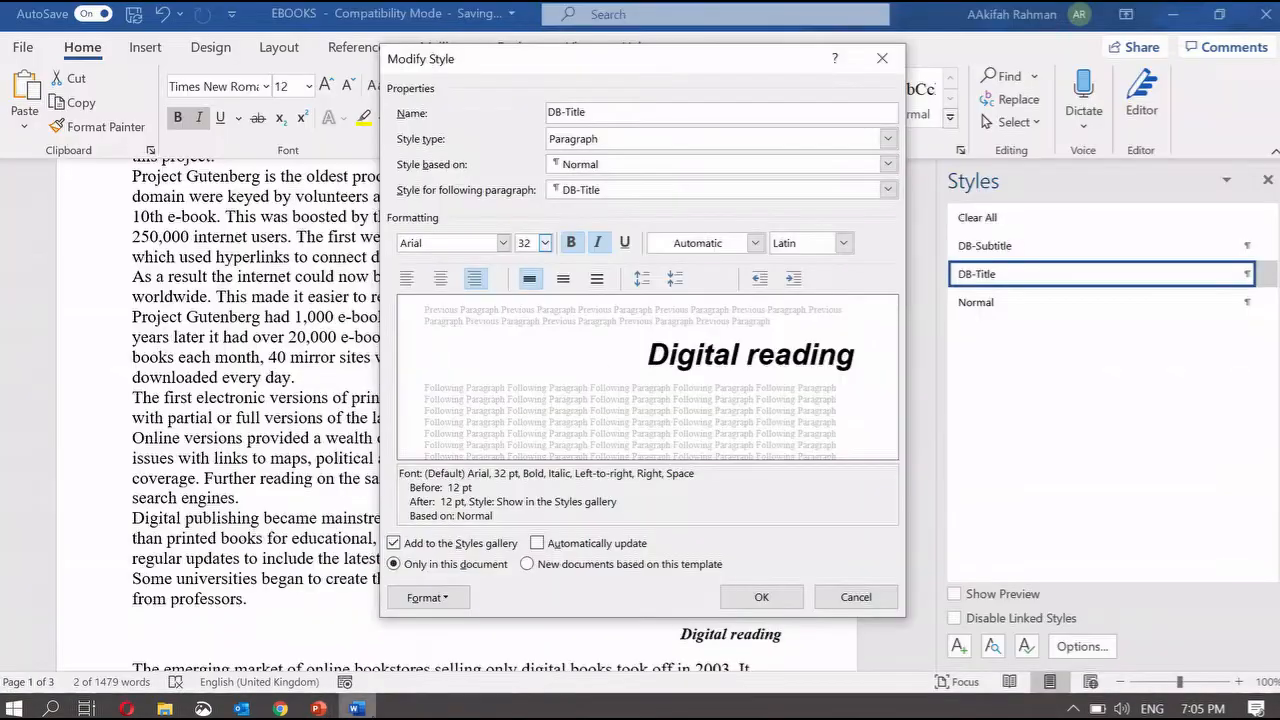
click(441, 279)
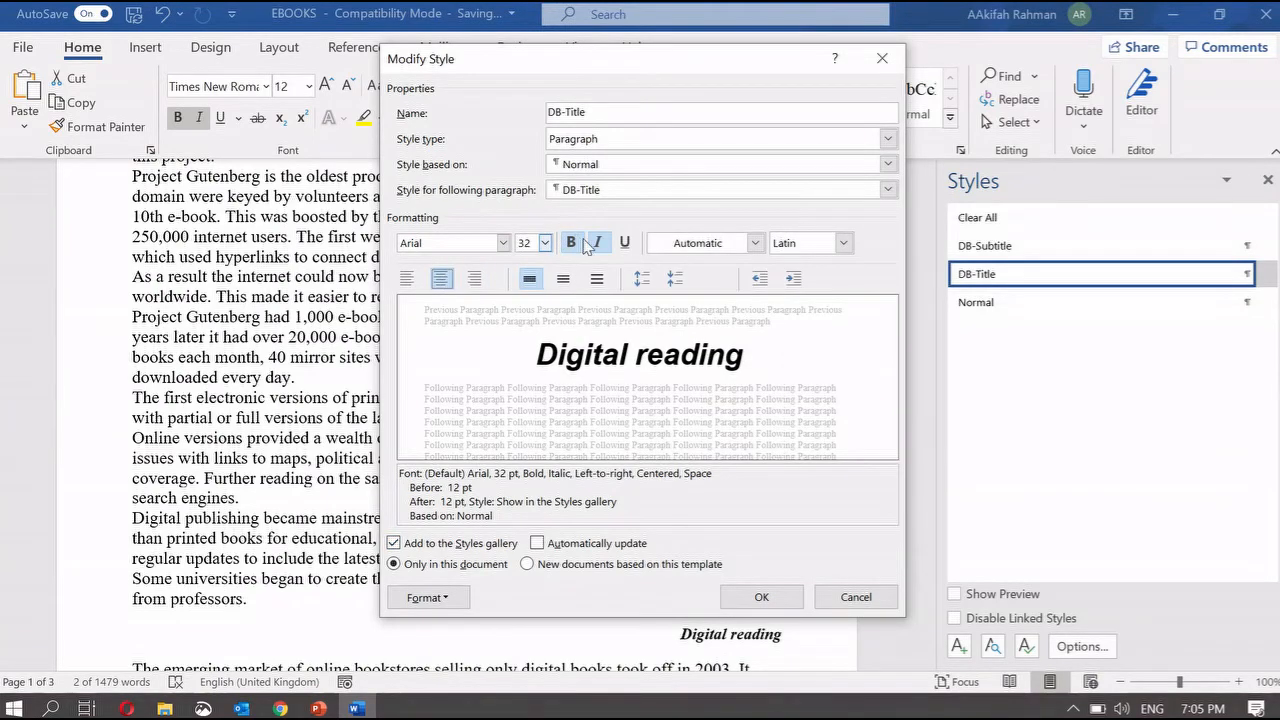
- Give DB-Title 0 pt spacing before and 6 pt after, and save the style
click(452, 603)
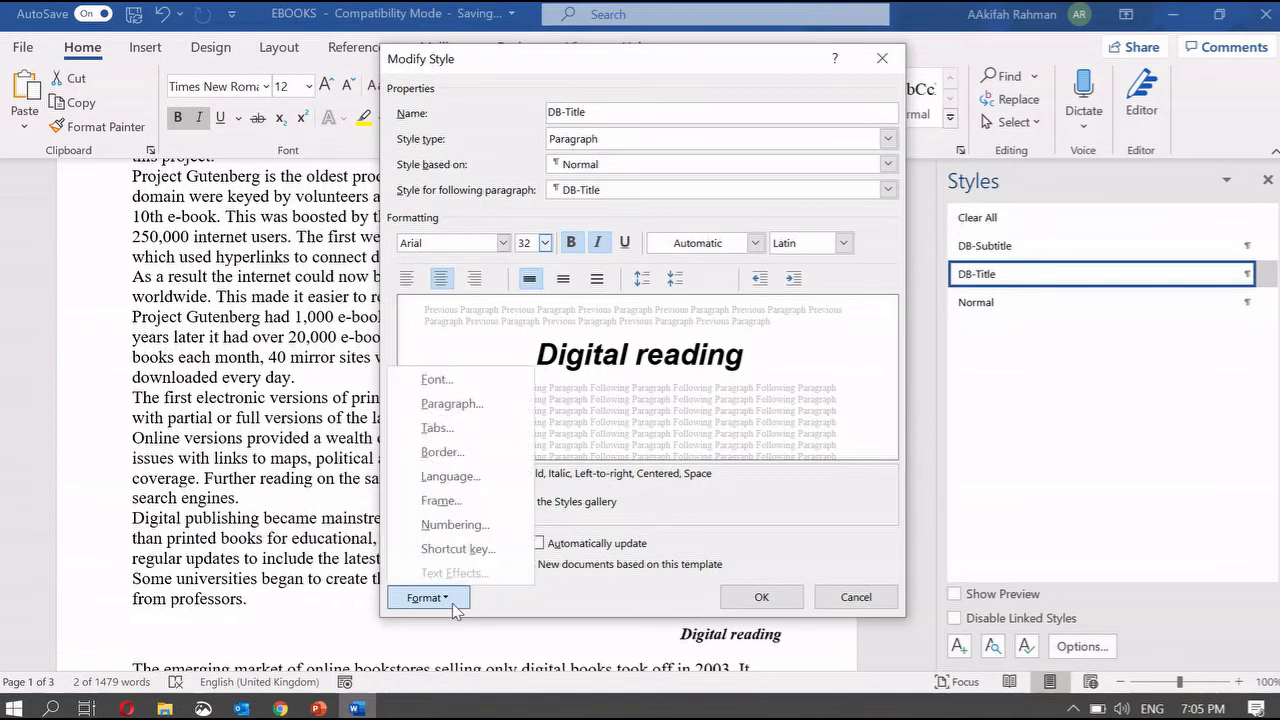
click(445, 404)
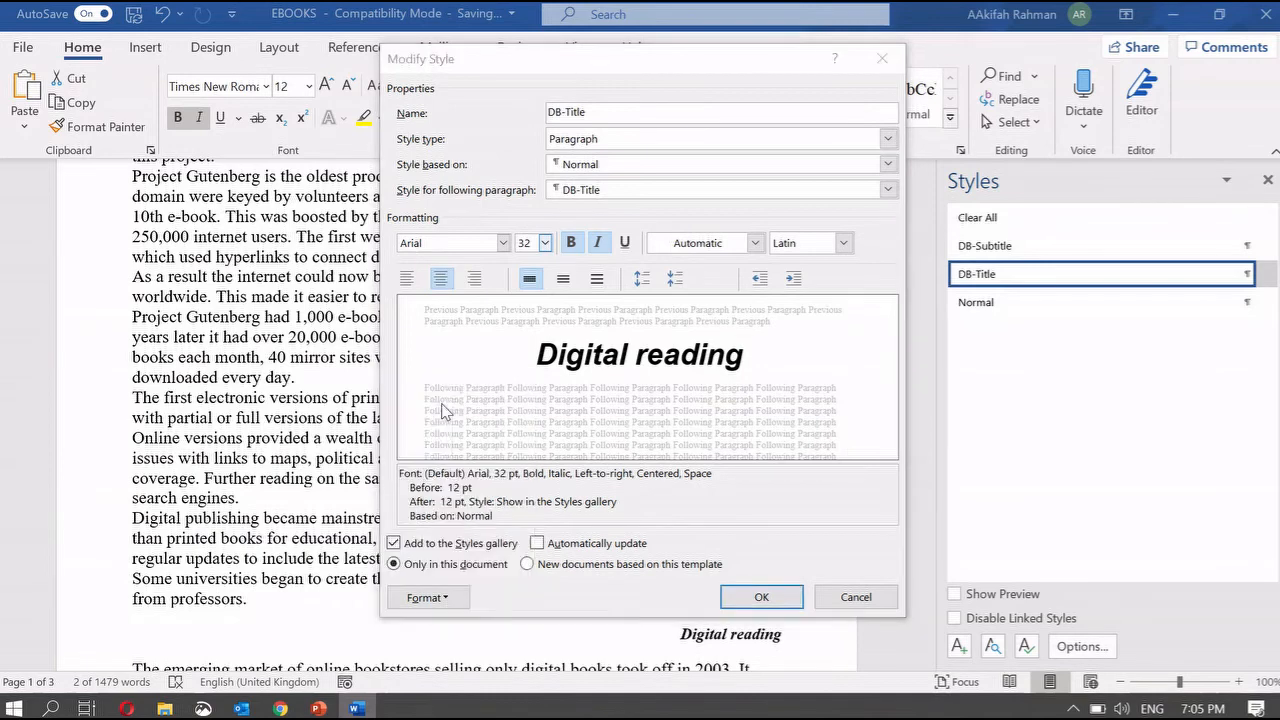
mouse_move(318, 708)
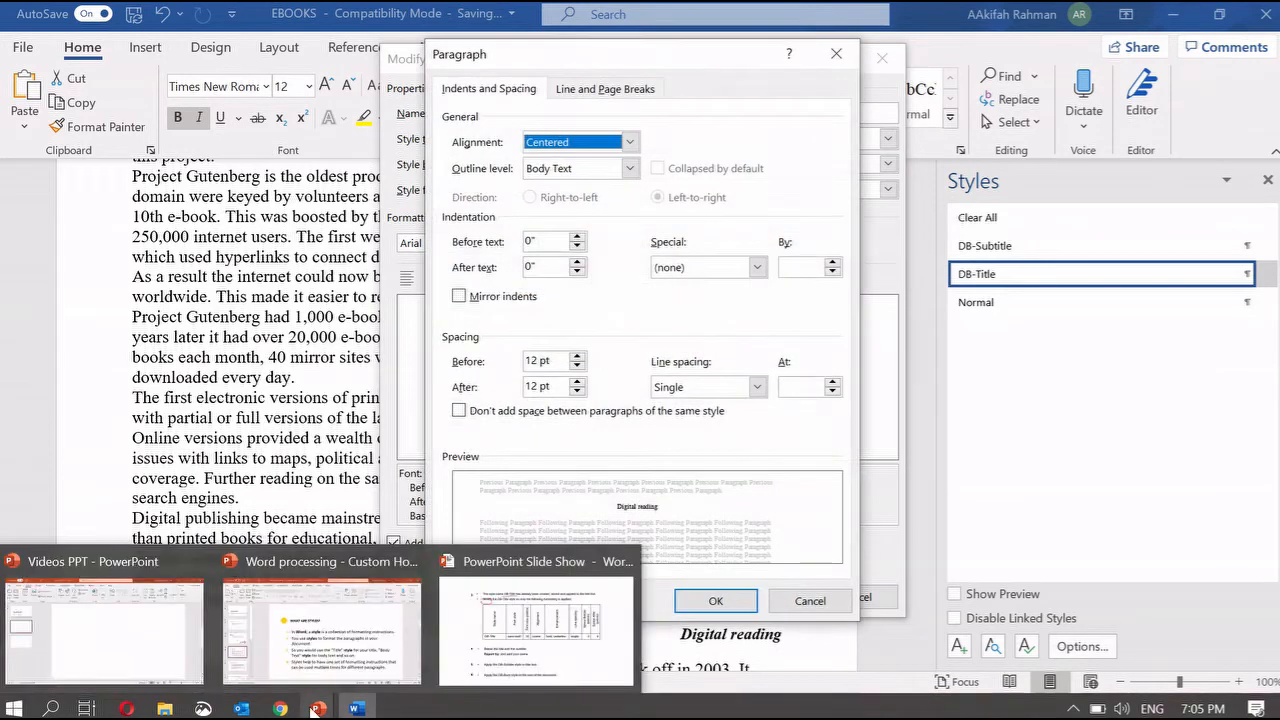
click(520, 630)
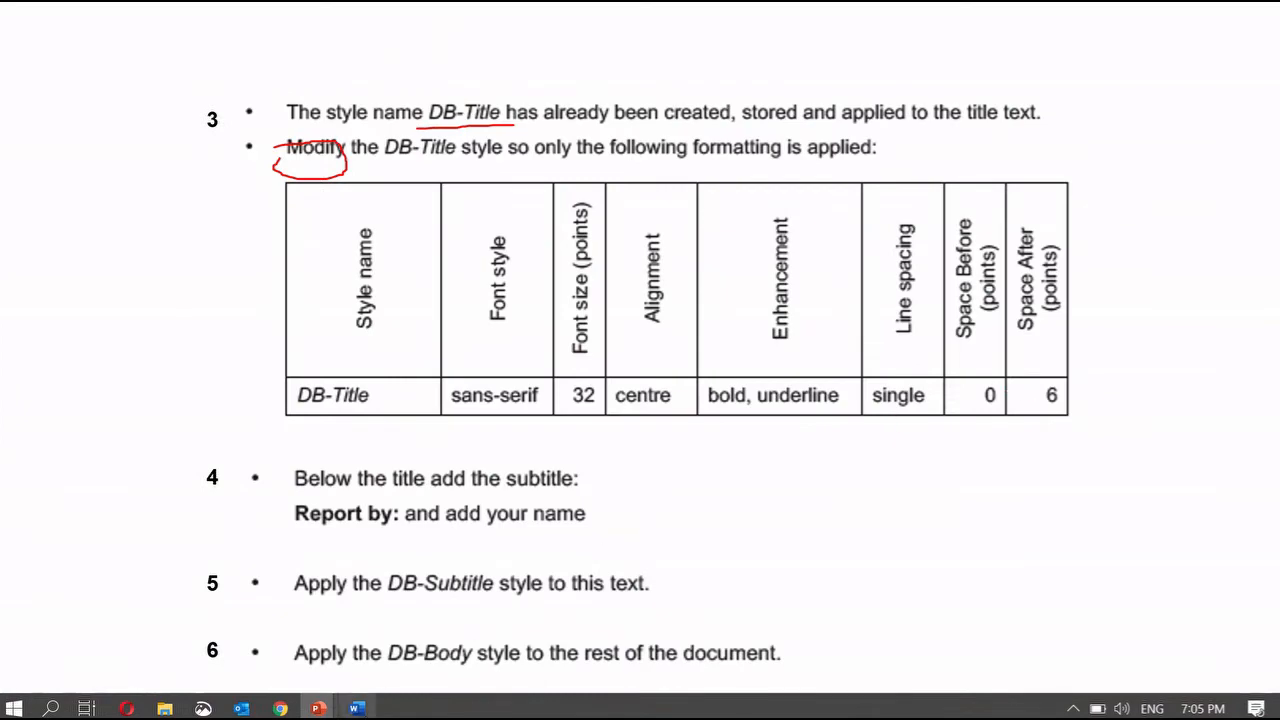
click(356, 708)
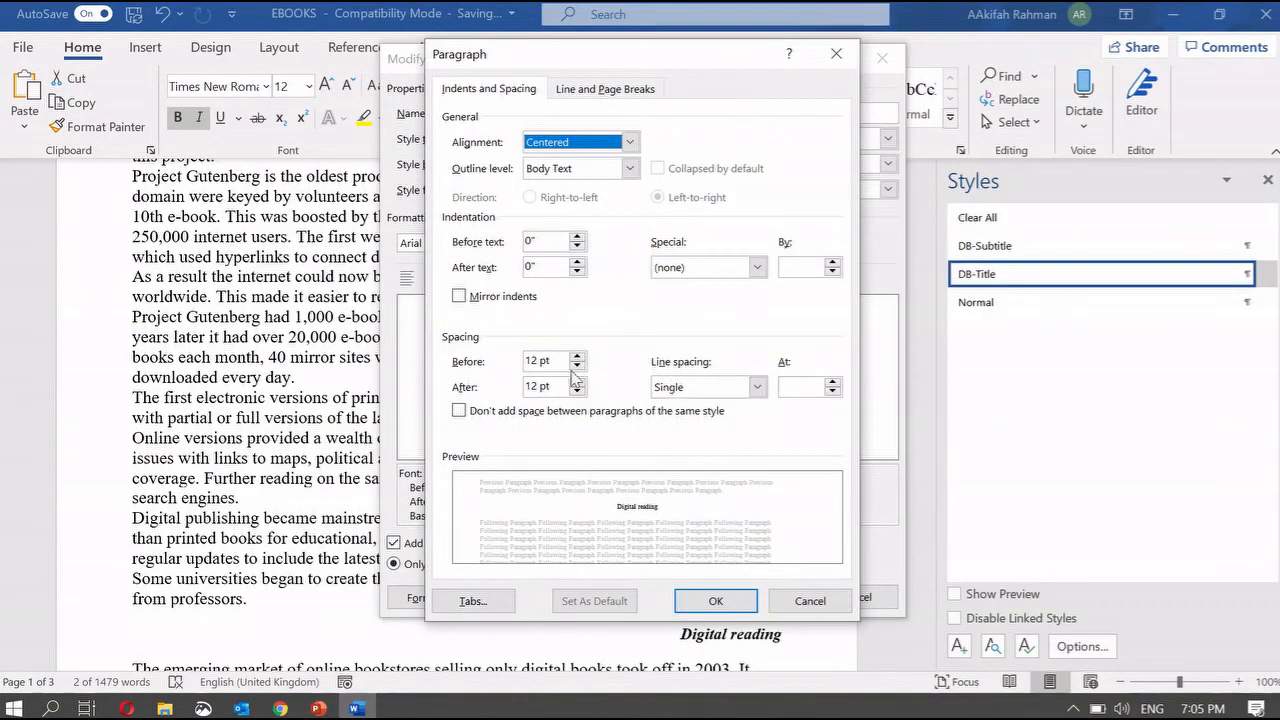
click(537, 361)
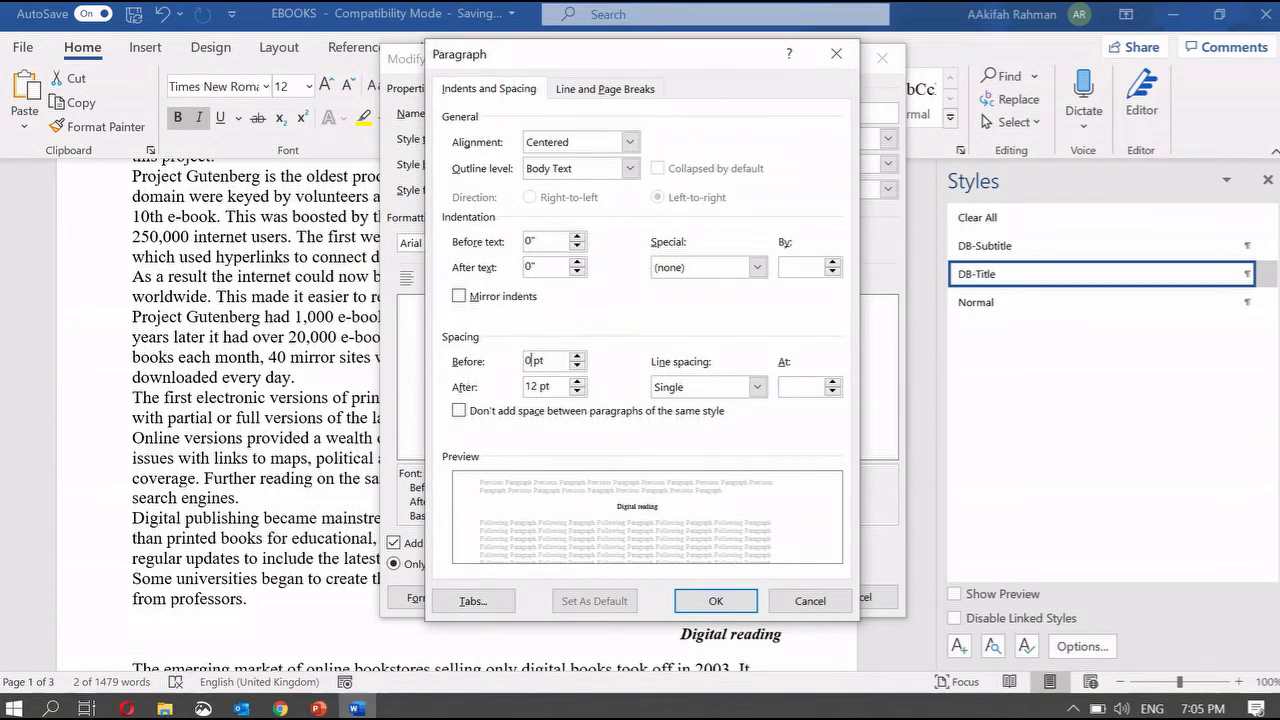
click(537, 386)
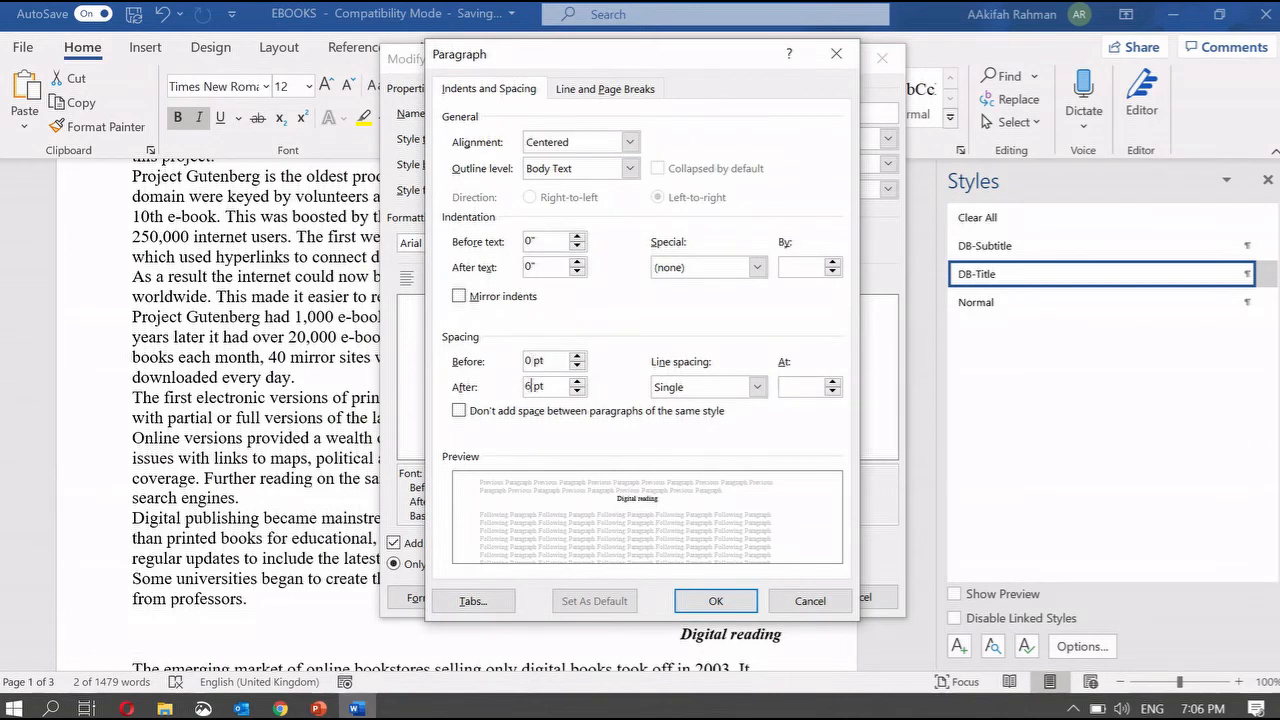
click(720, 603)
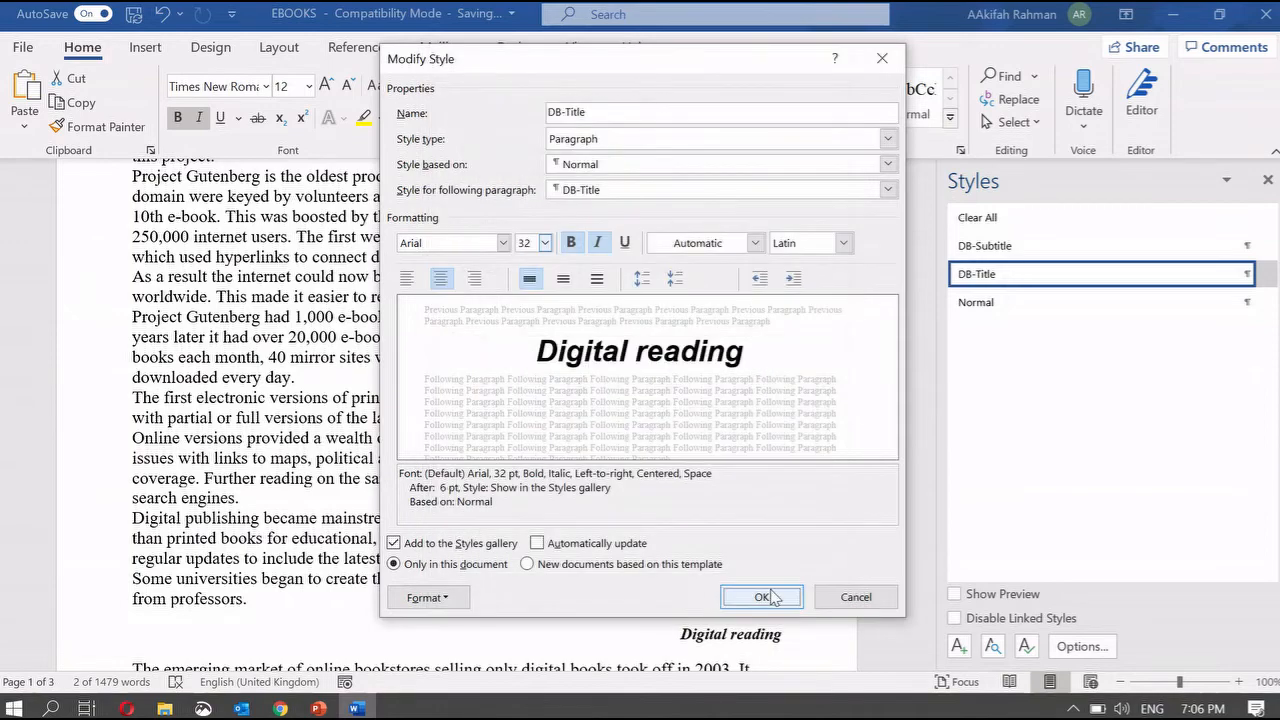
click(766, 595)
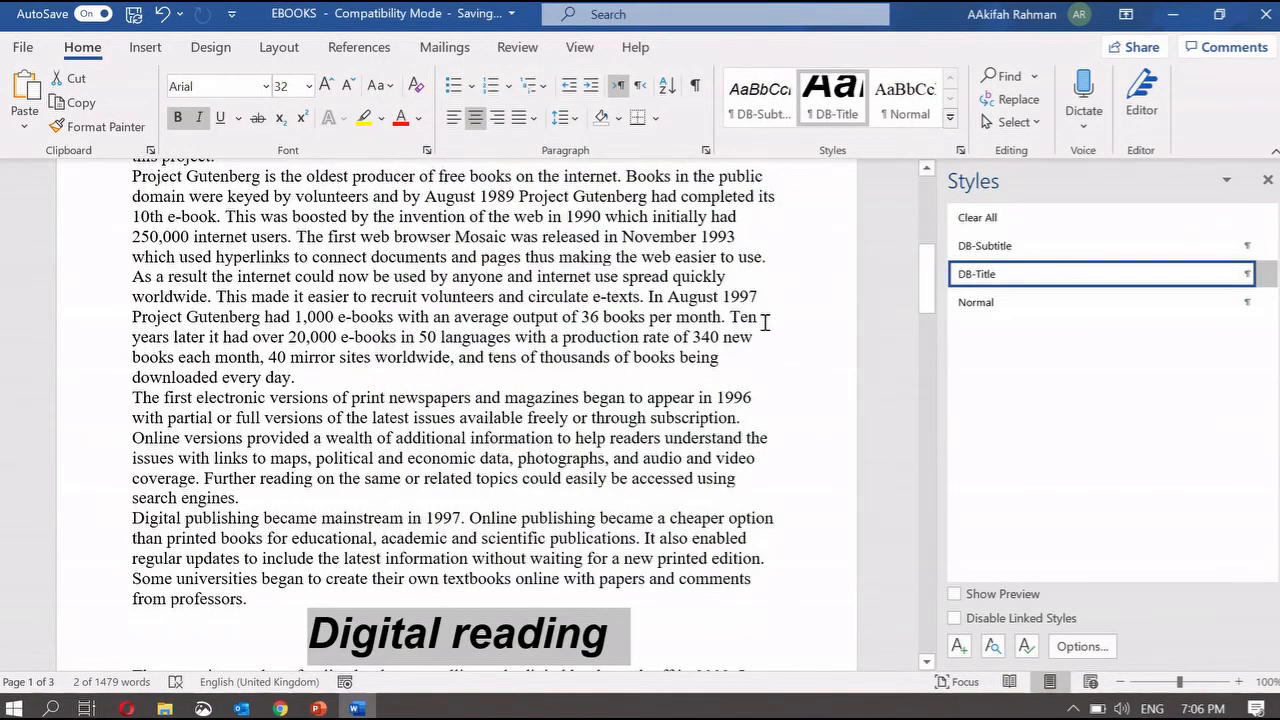
scroll(765, 322, up, 8)
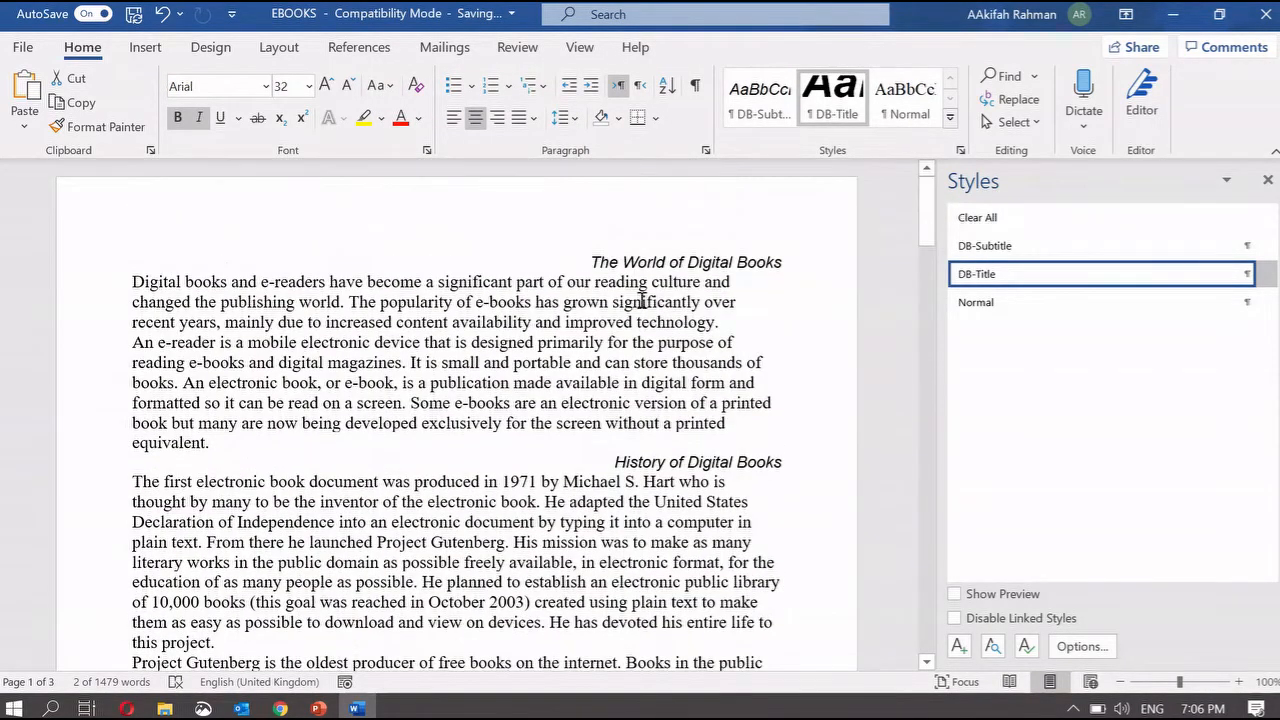
- Apply DB-Title to the document title 'The World of Digital Books'
drag(586, 262, 803, 260)
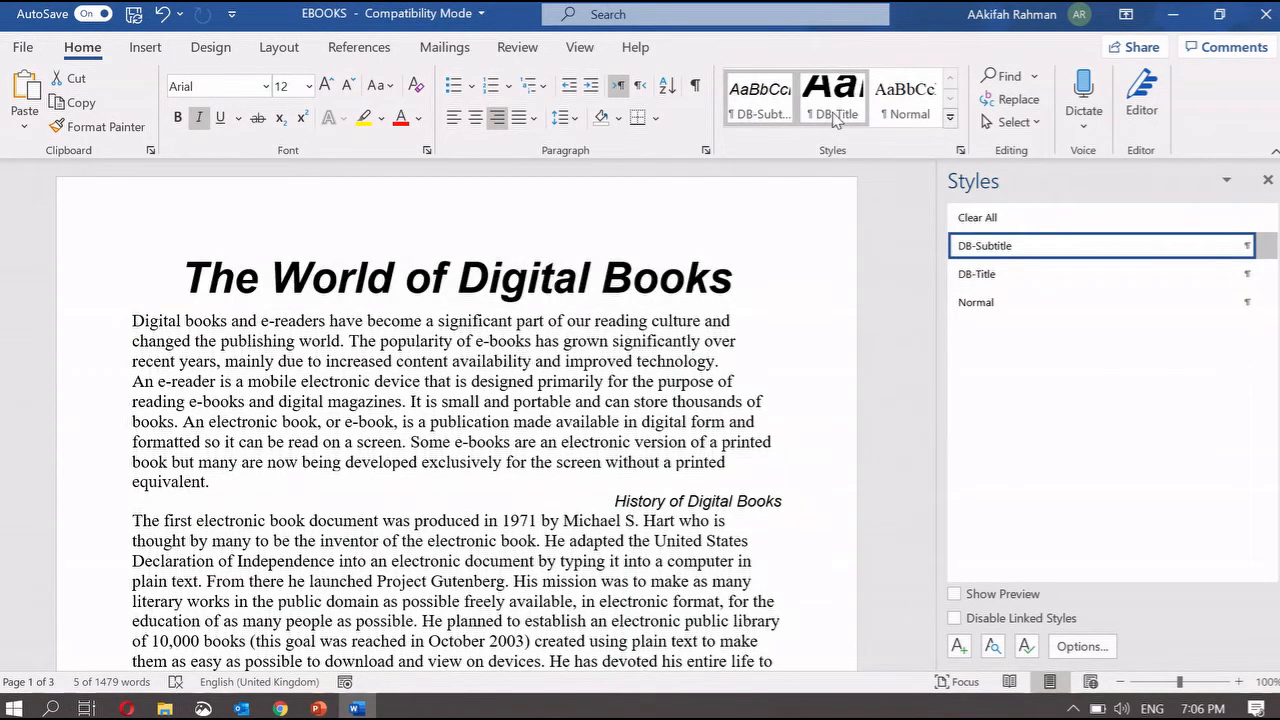
click(836, 117)
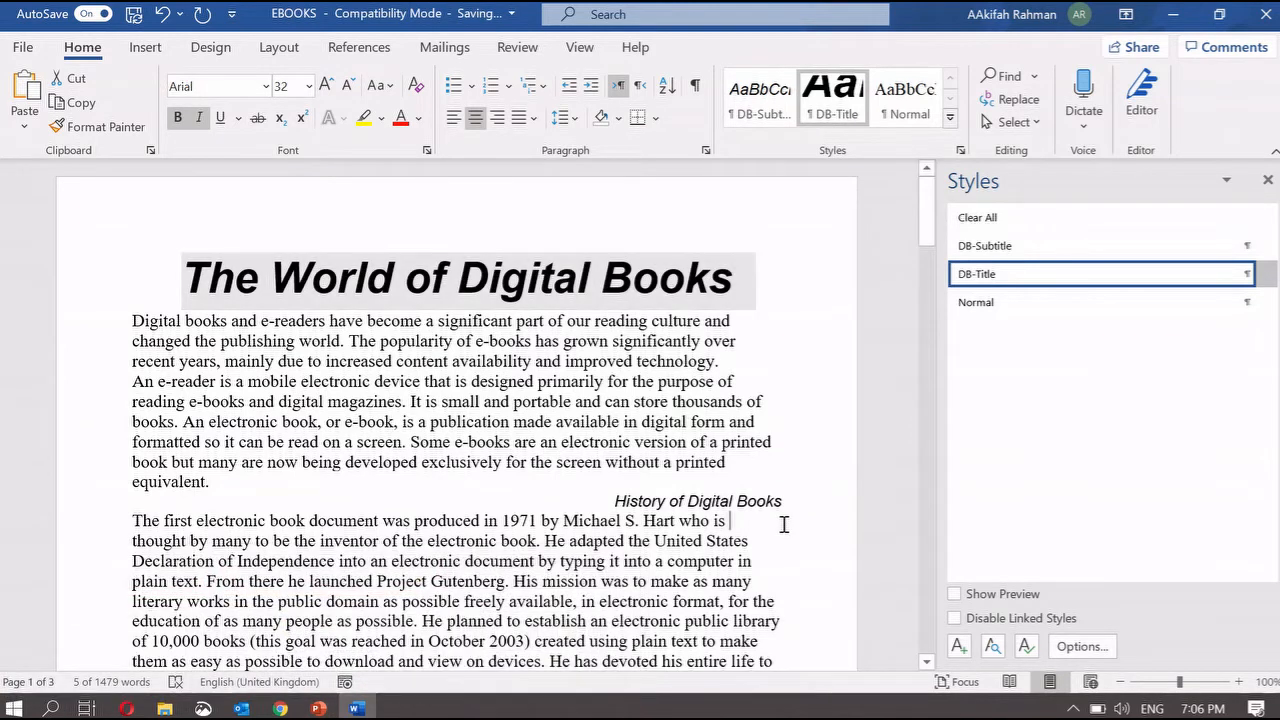
click(784, 524)
- Add a new line under the title reading 'Report by:' followed by the author's name
mouse_move(318, 708)
click(508, 640)
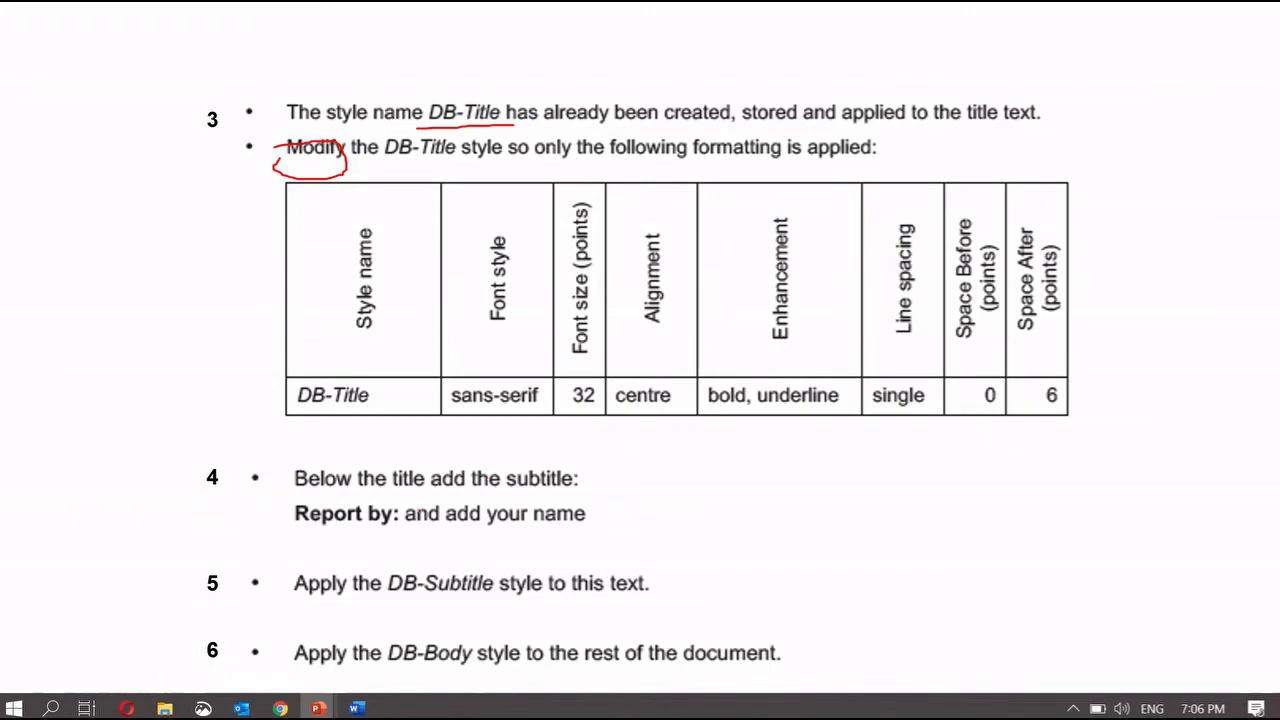
click(356, 708)
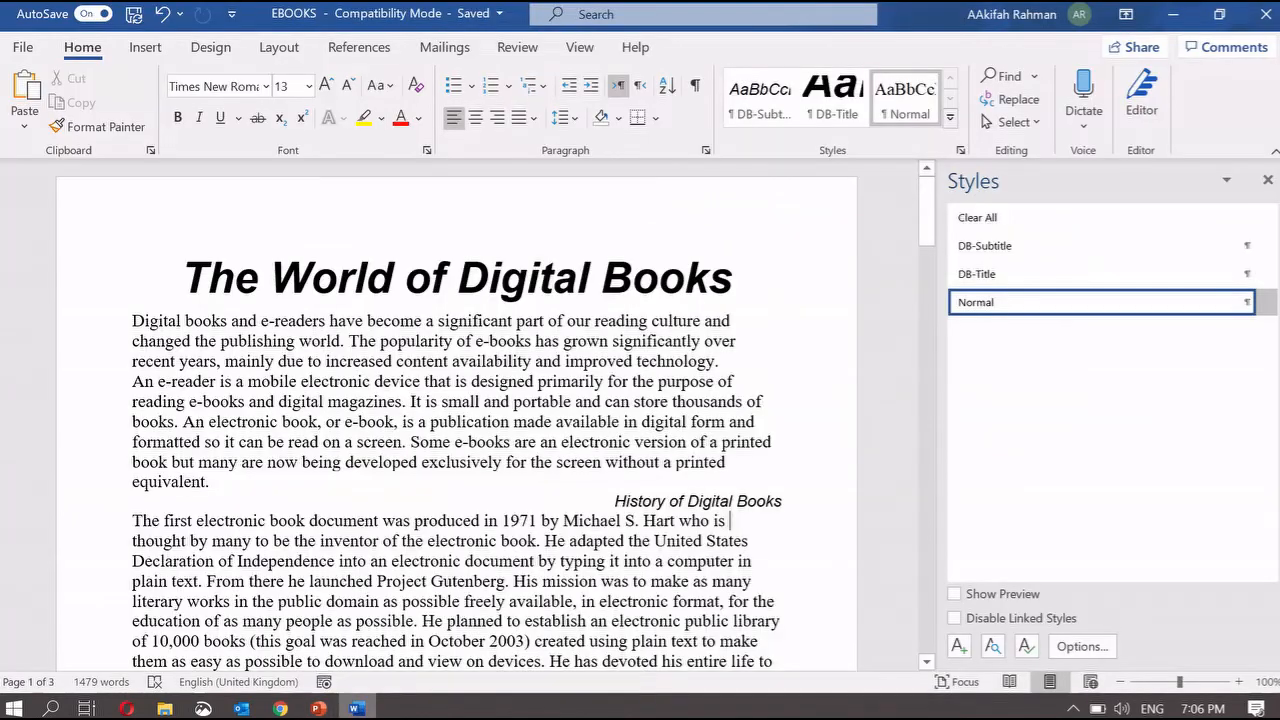
click(727, 290)
key(Return)
text(Report by:)
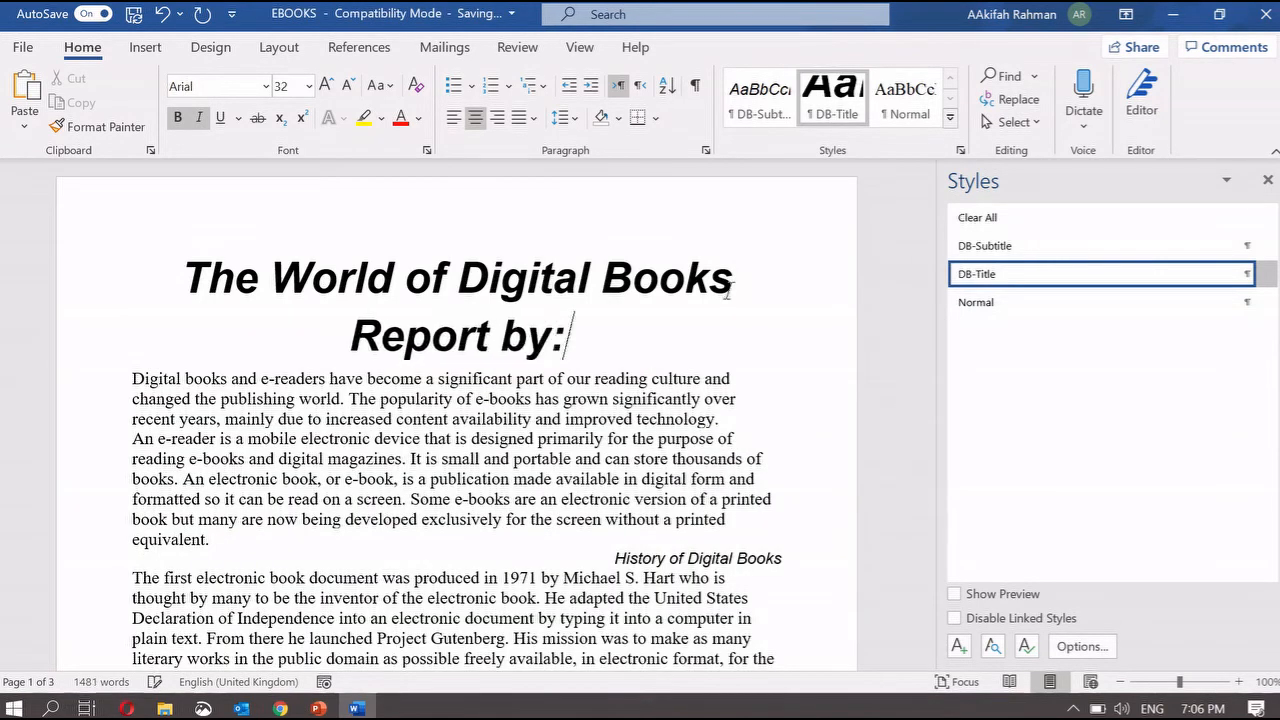
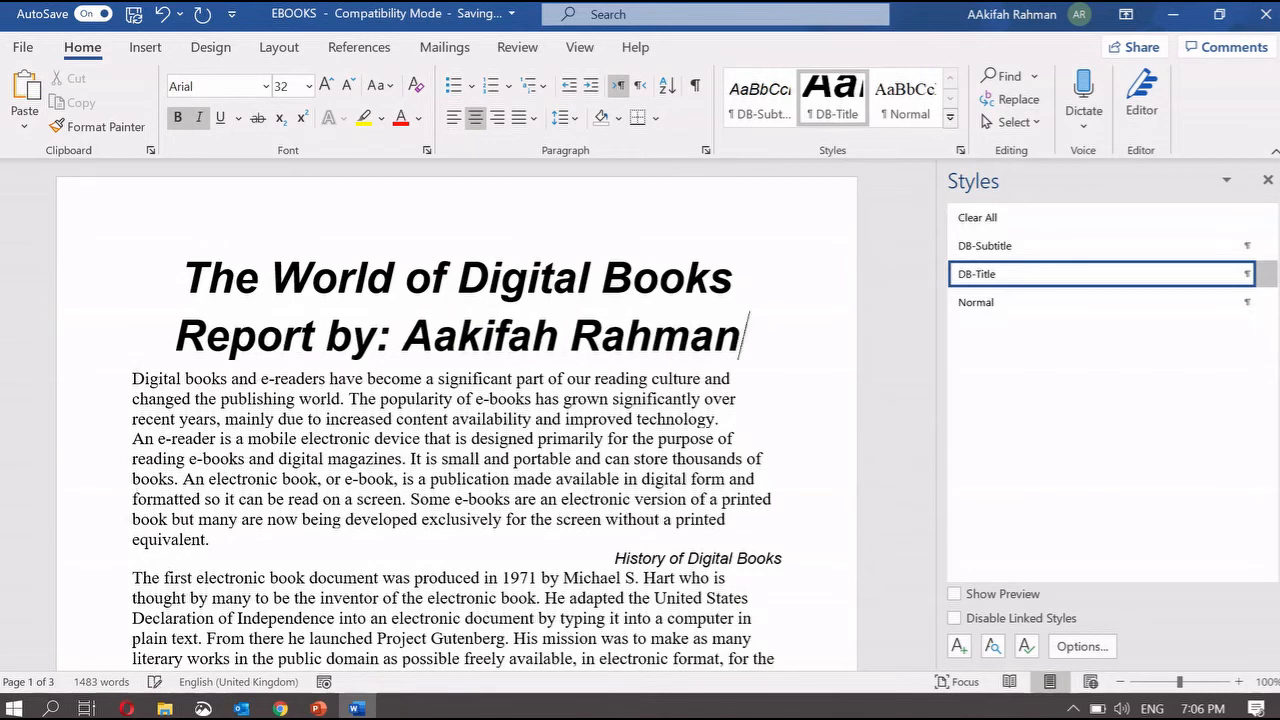
mouse_move(318, 708)
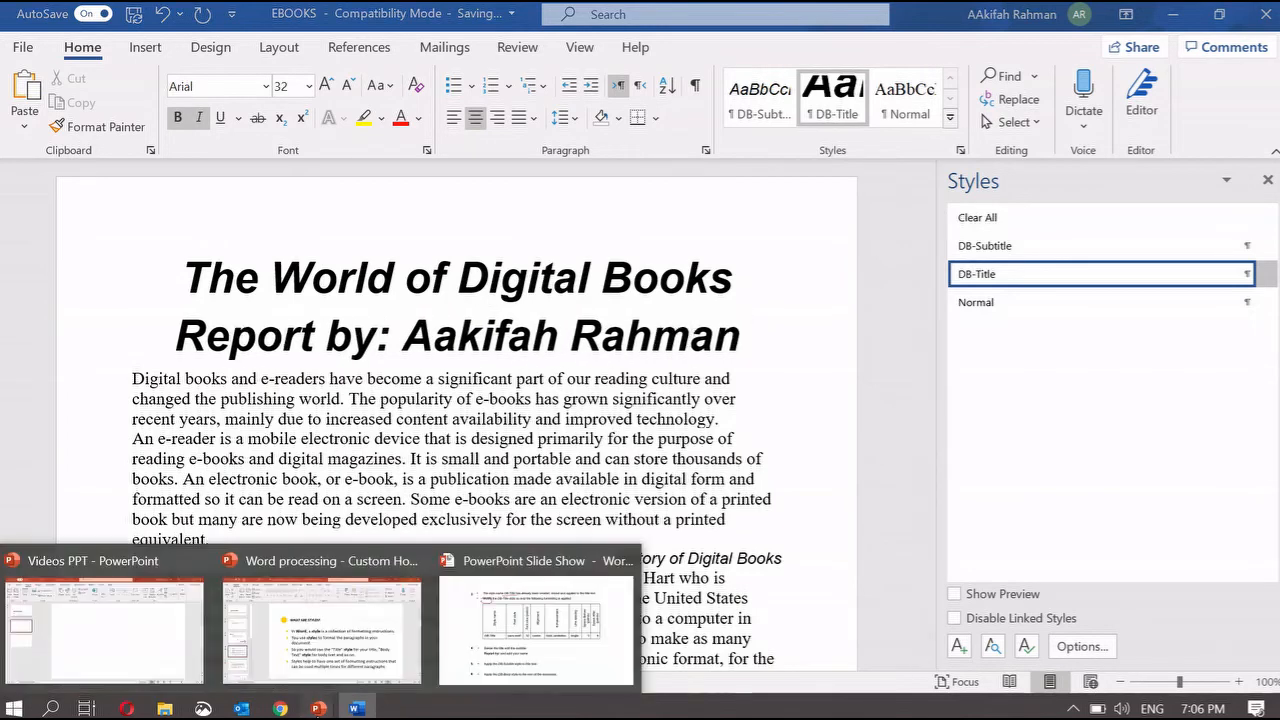
click(545, 645)
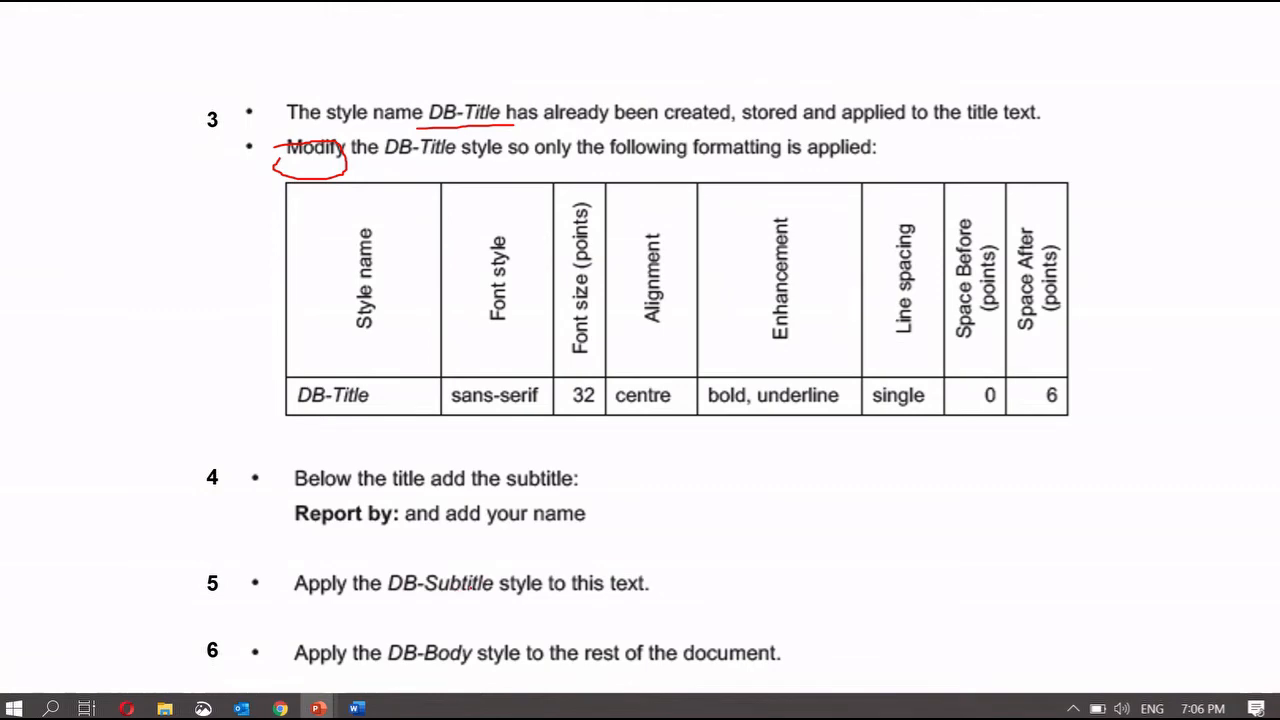
- Apply DB-Subtitle to the 'Report by:' line, checking the instructions slide afterwards
click(356, 708)
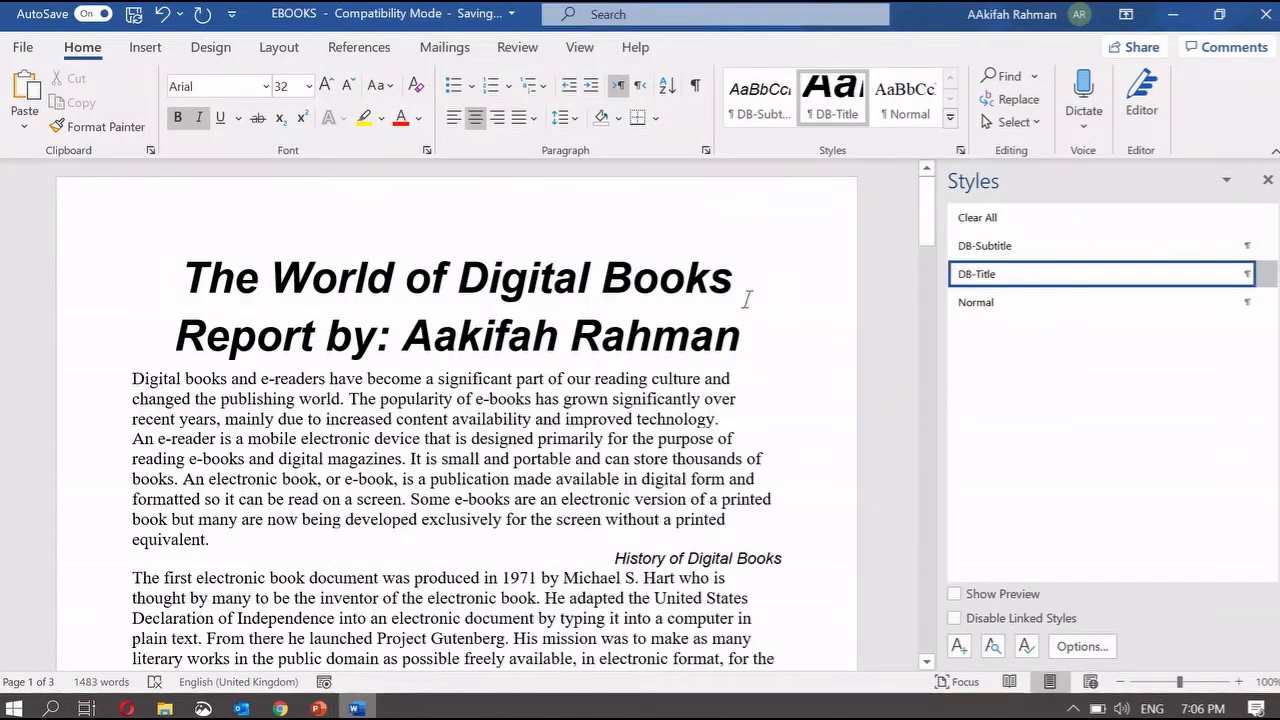
drag(742, 335, 137, 337)
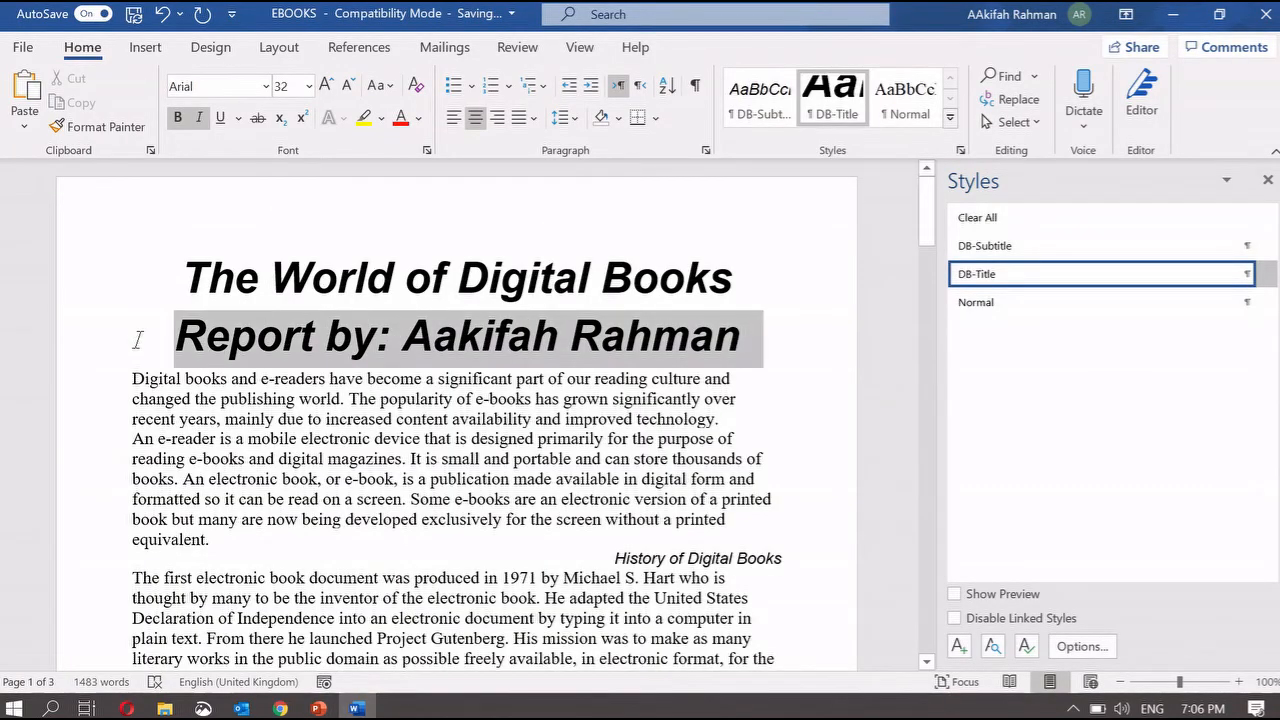
click(763, 107)
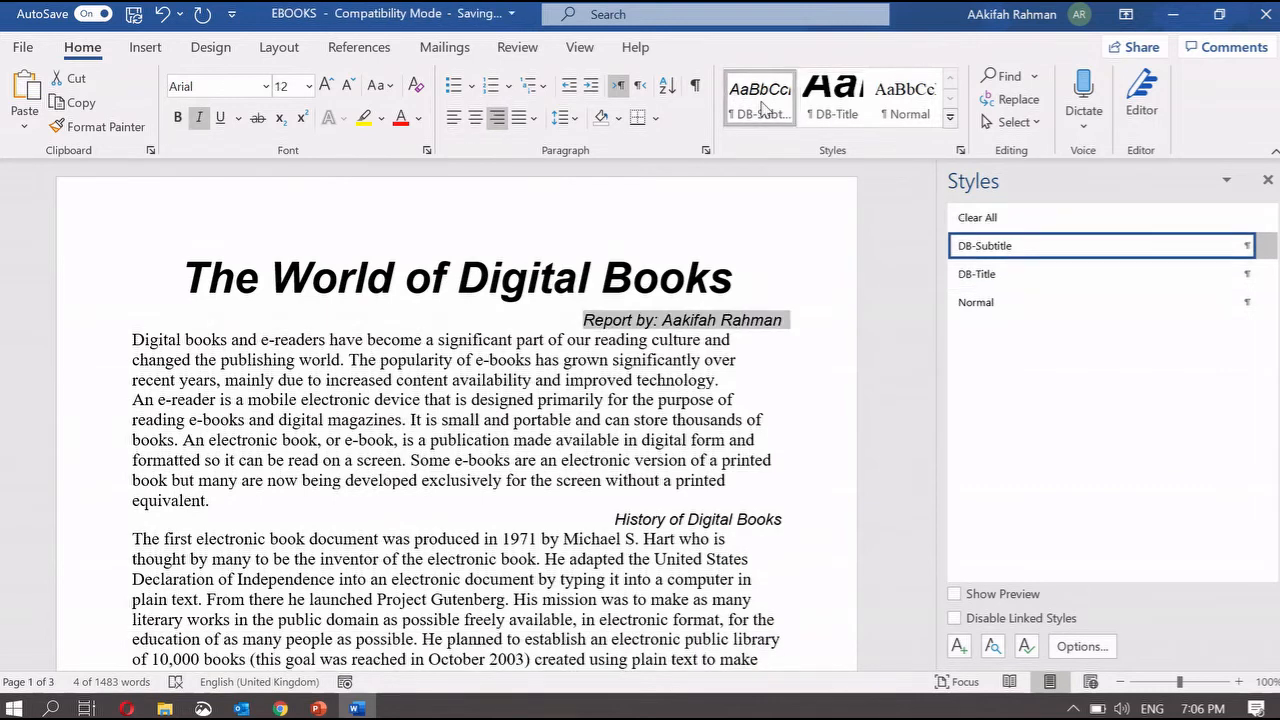
mouse_move(336, 707)
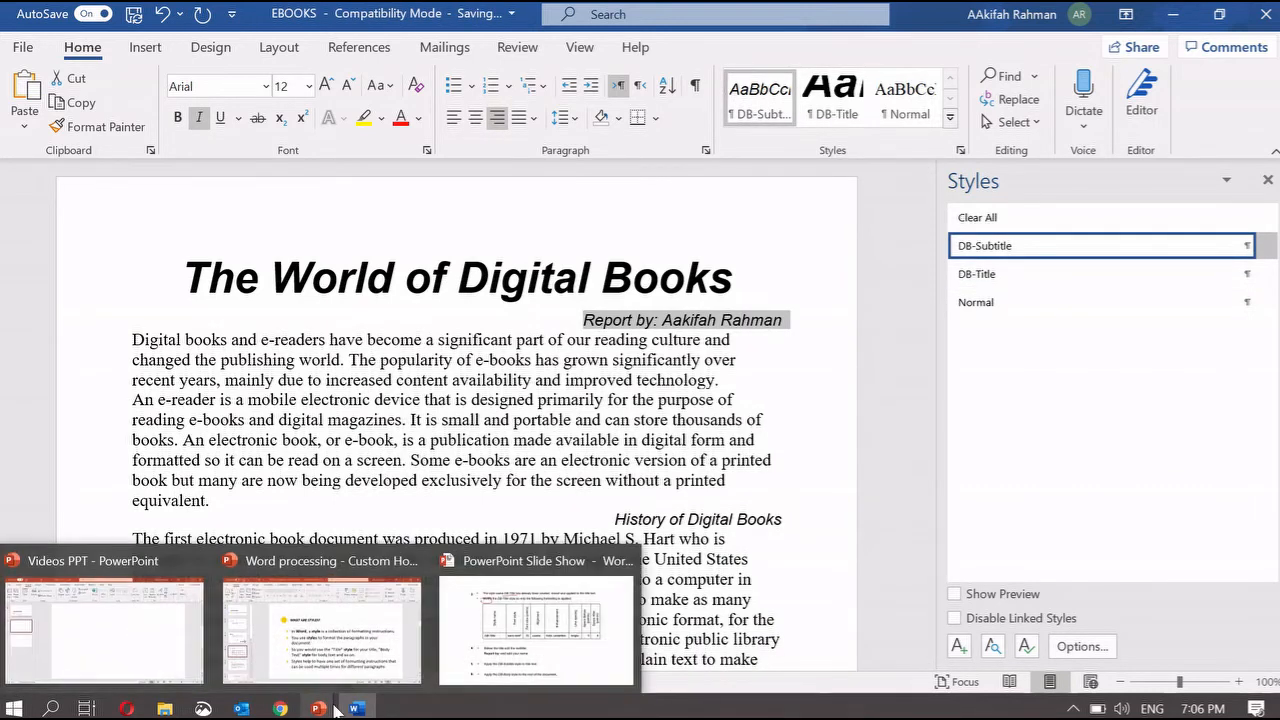
click(536, 625)
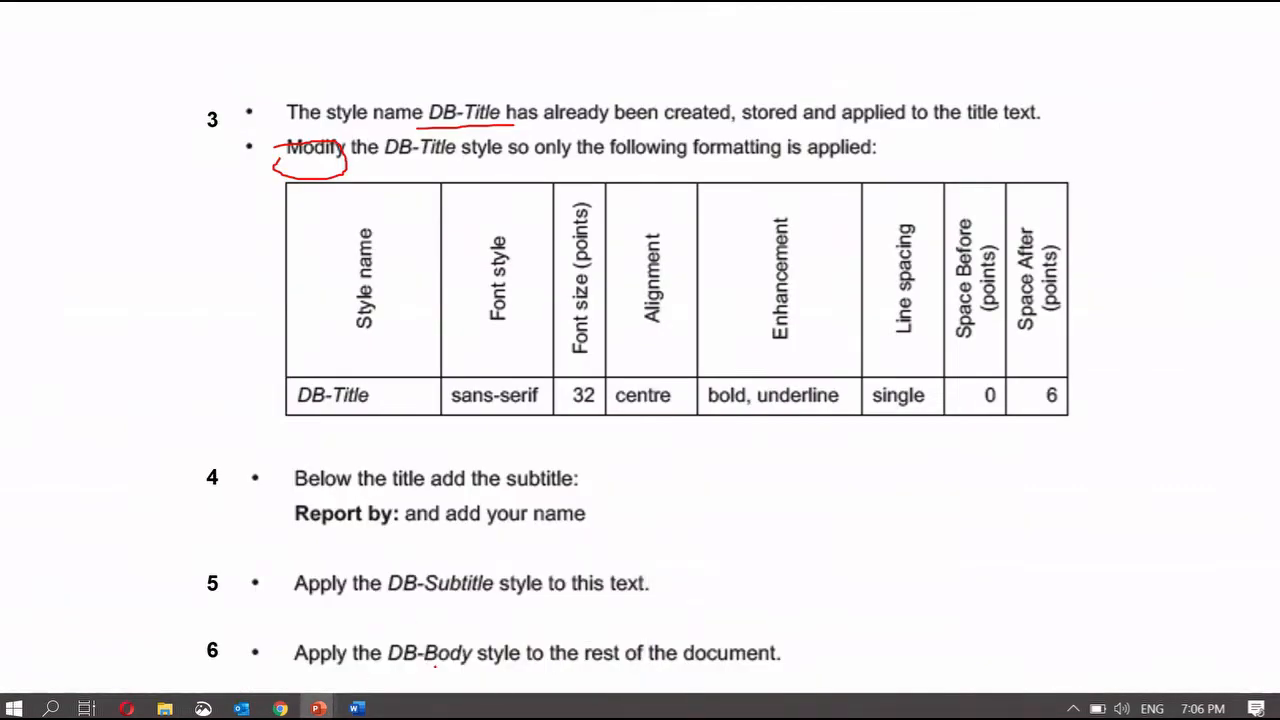
click(357, 708)
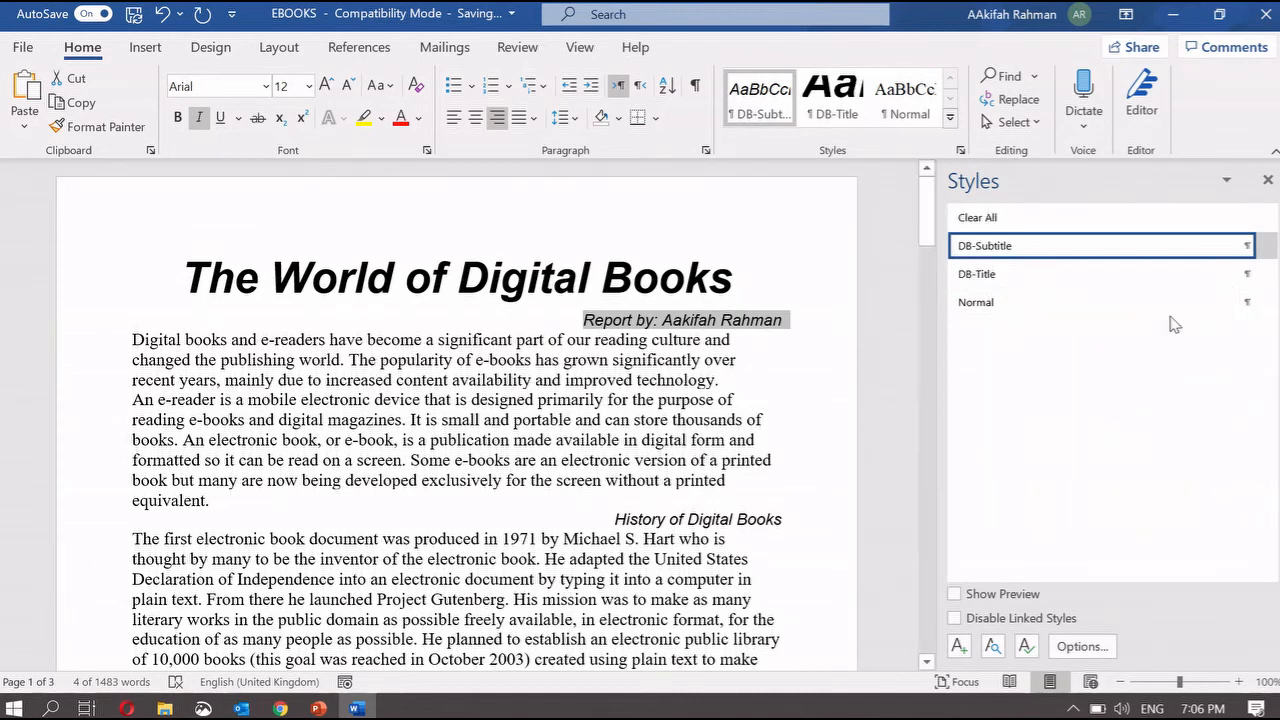
- Apply the Normal style to all body text through to the document end
key(ctrl+shift+End)
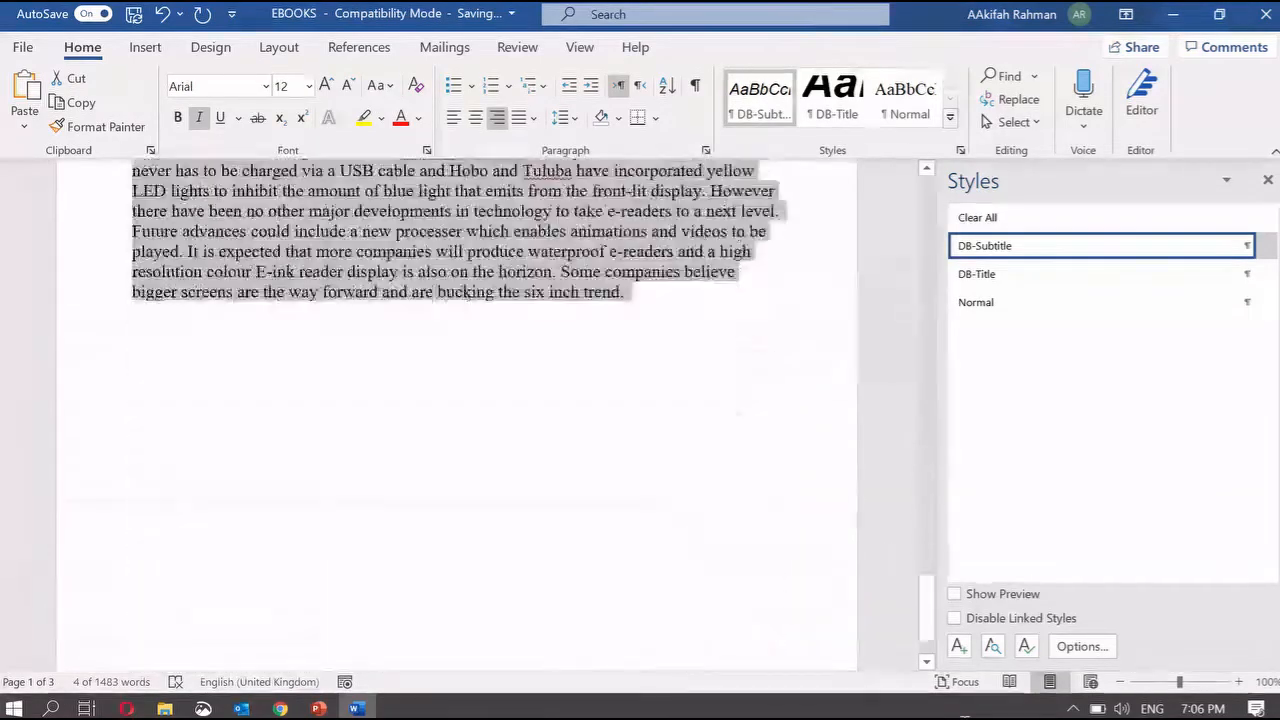
click(1134, 303)
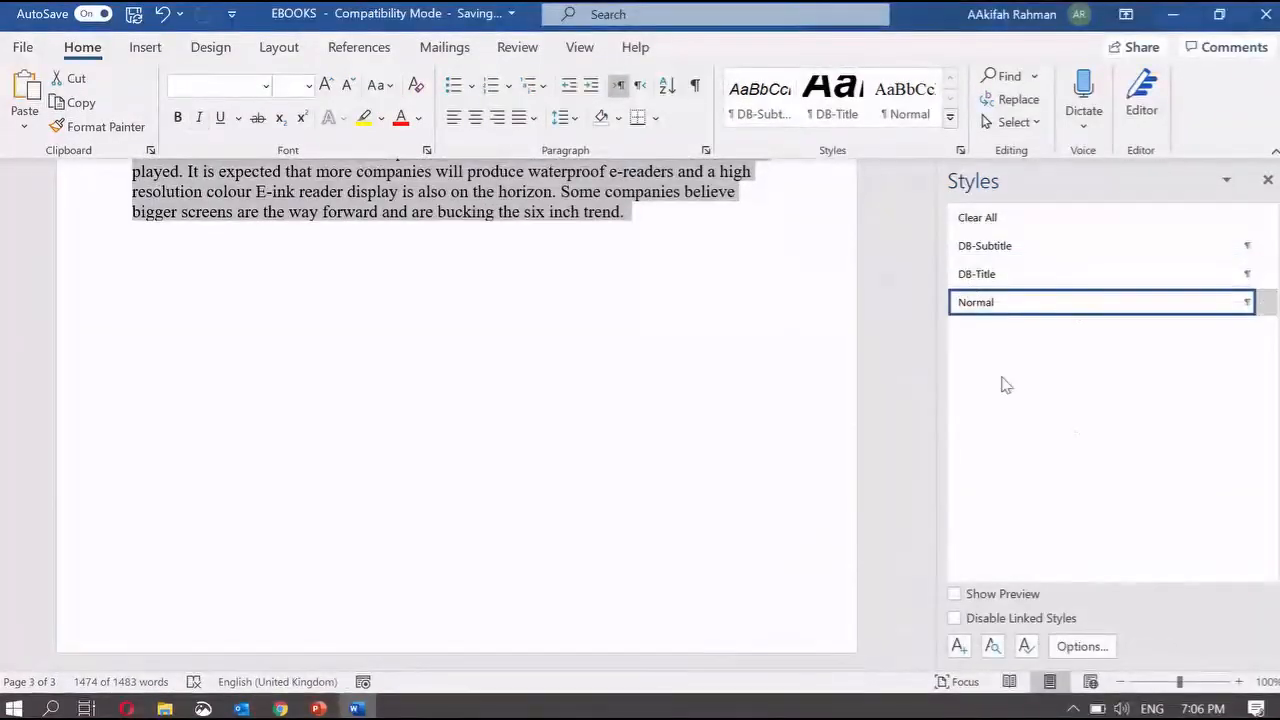
click(1267, 179)
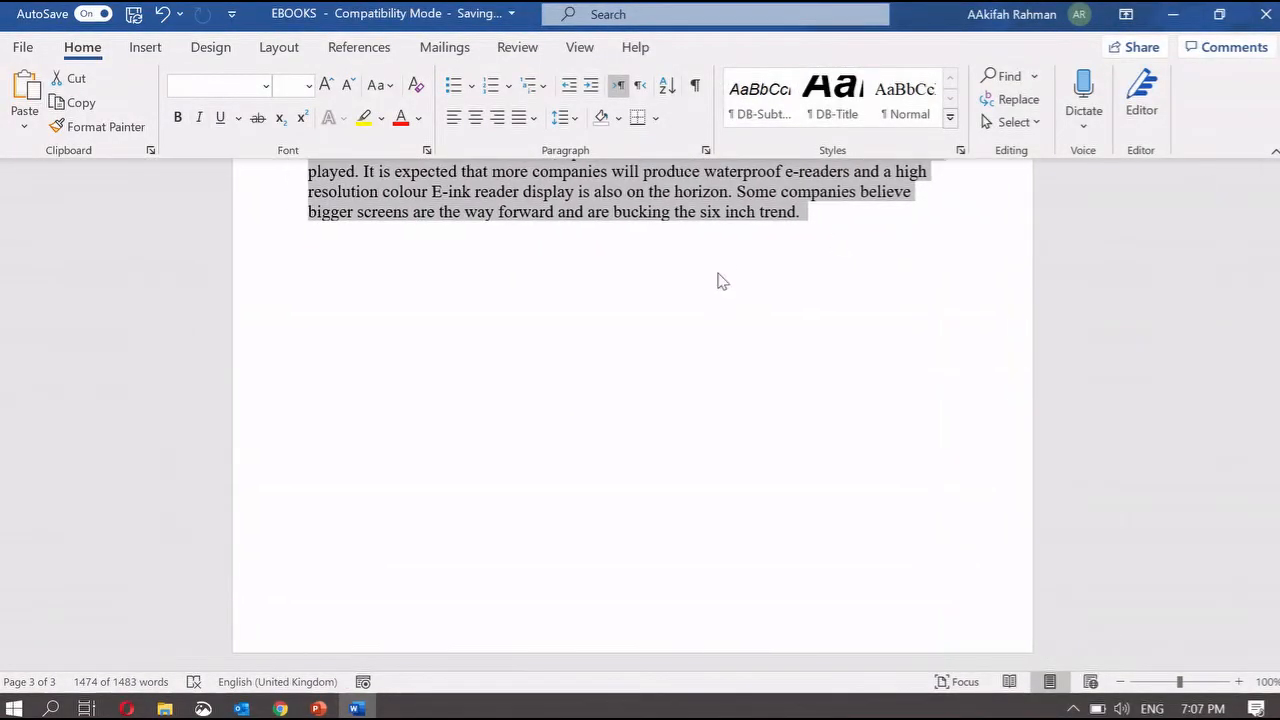
scroll(717, 280, up, 20)
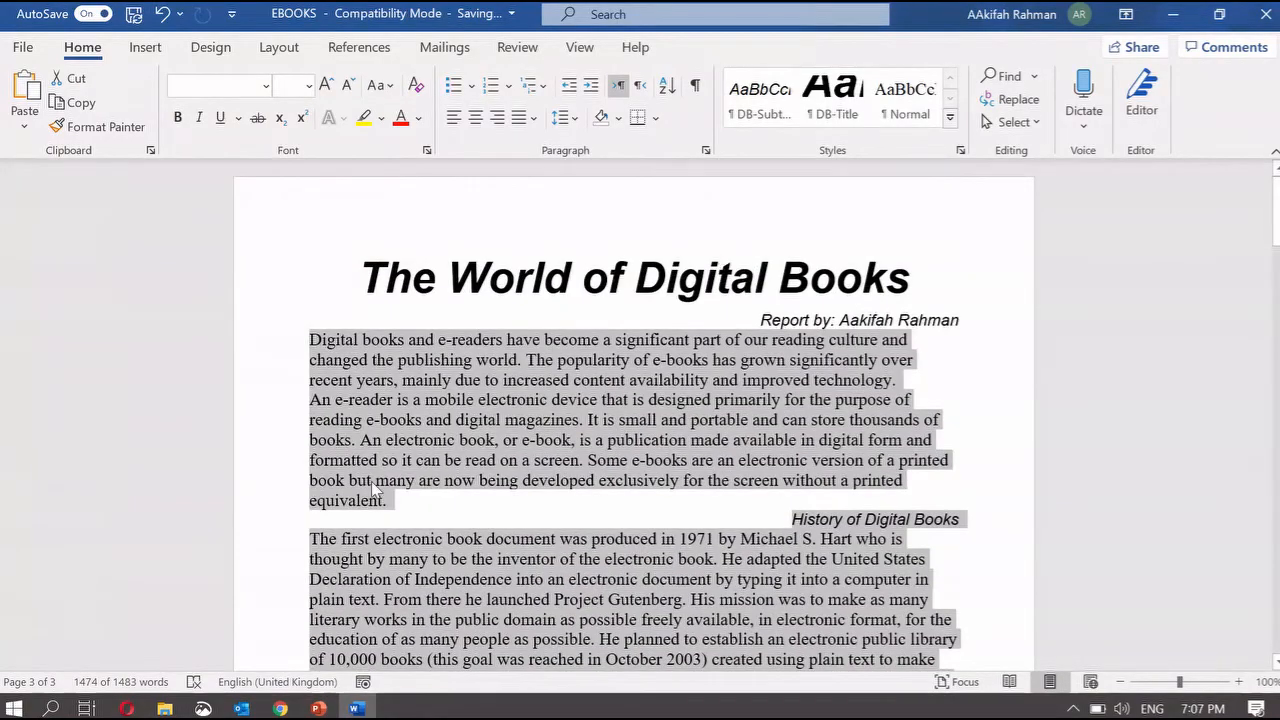
- Advance the task slide show to the PLENARY – WORD SEARCH slide
mouse_move(318, 708)
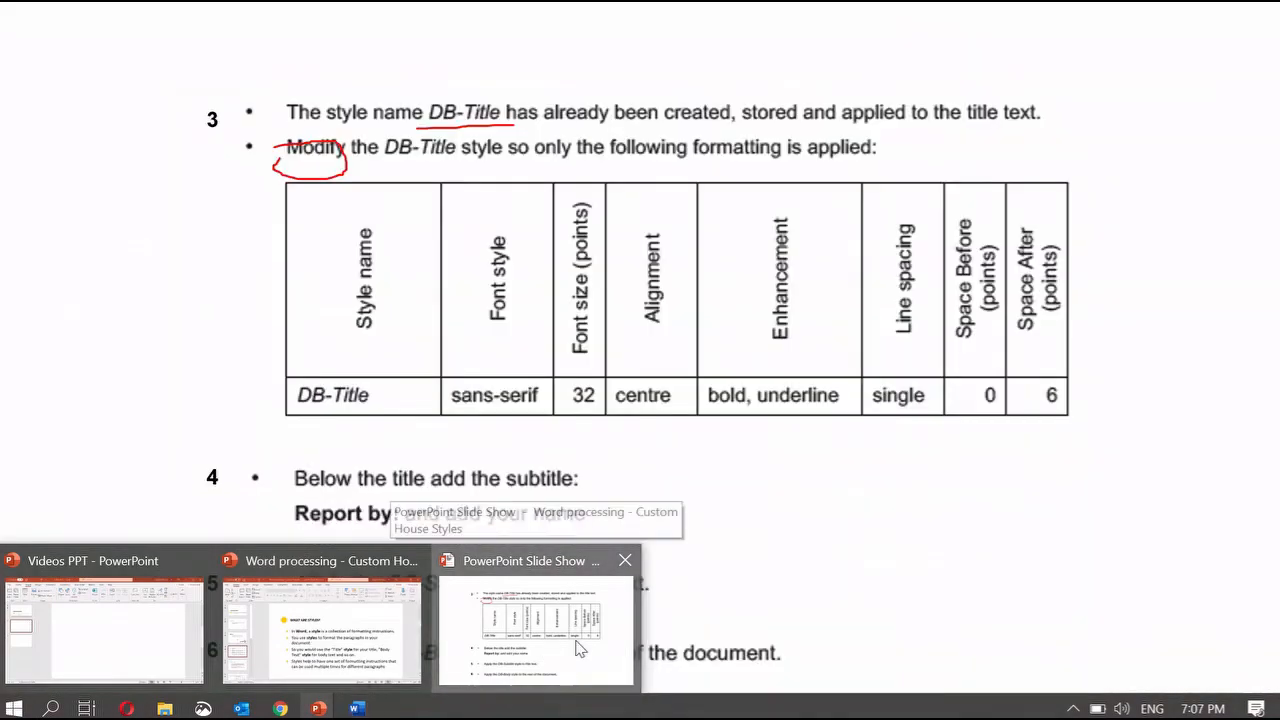
click(578, 648)
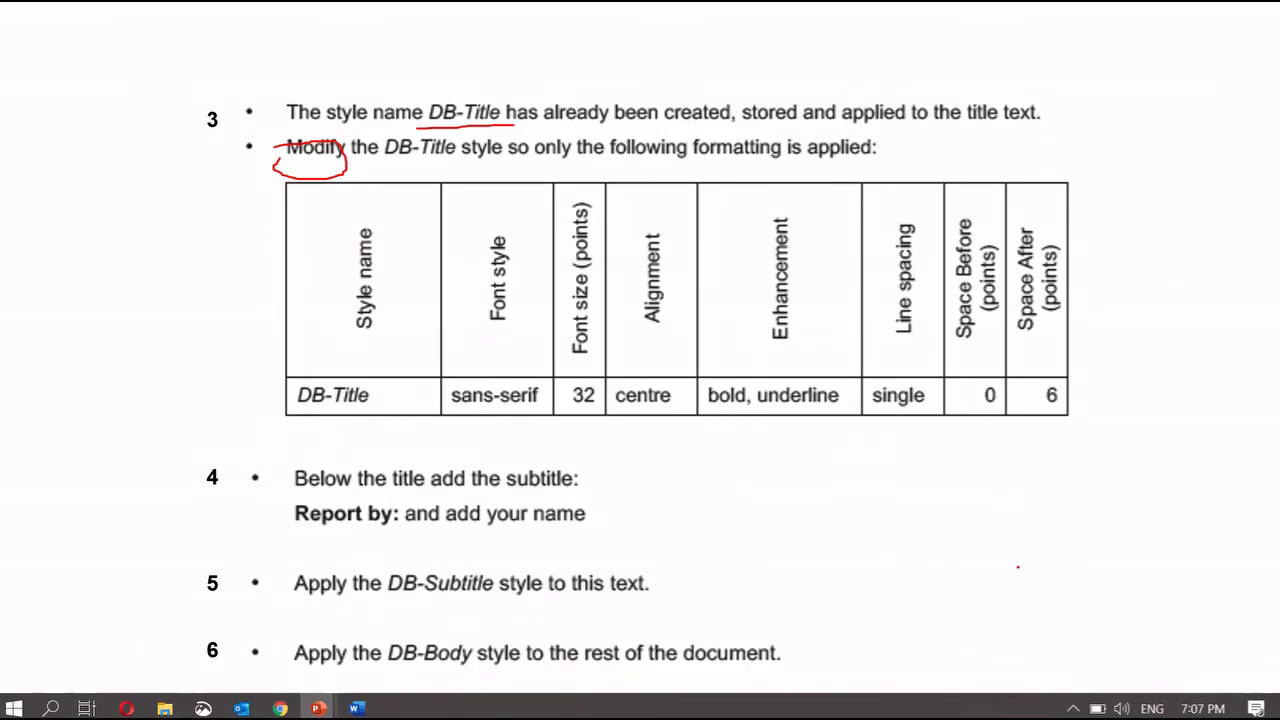
key(Right)
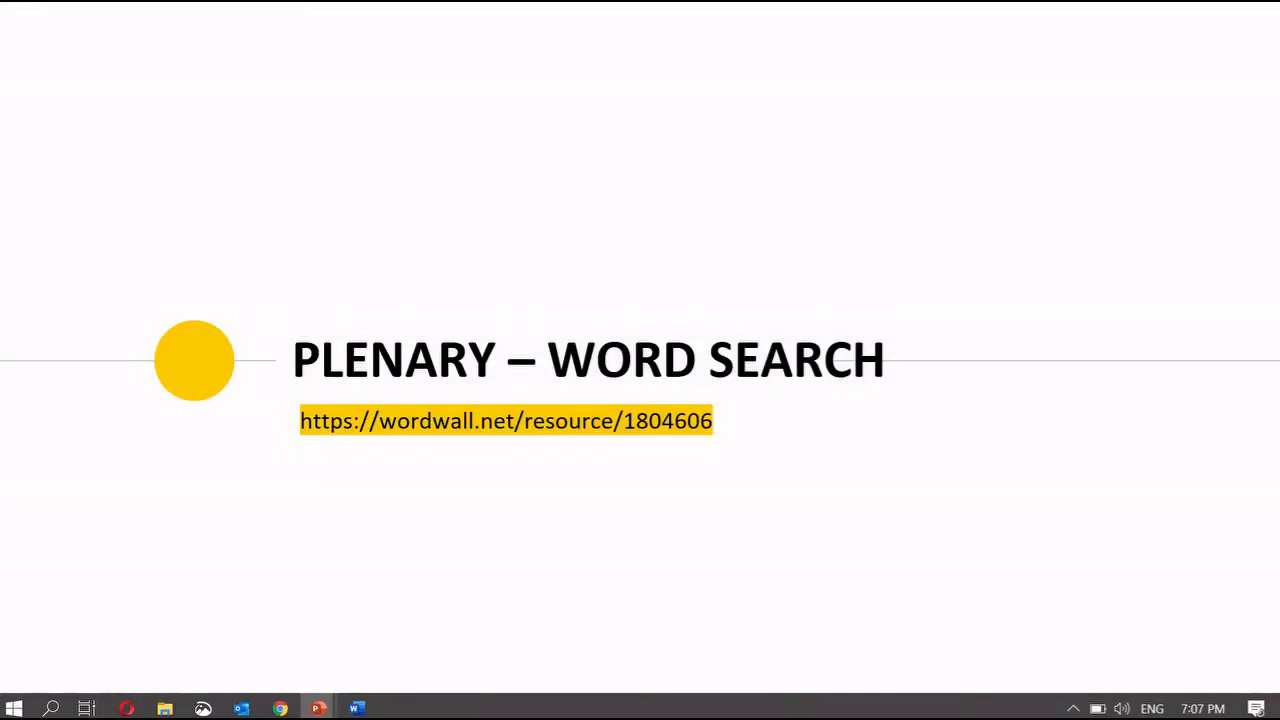
- End the slide show, discarding the ink annotations
key(Escape)
key(Tab)
key(Return)
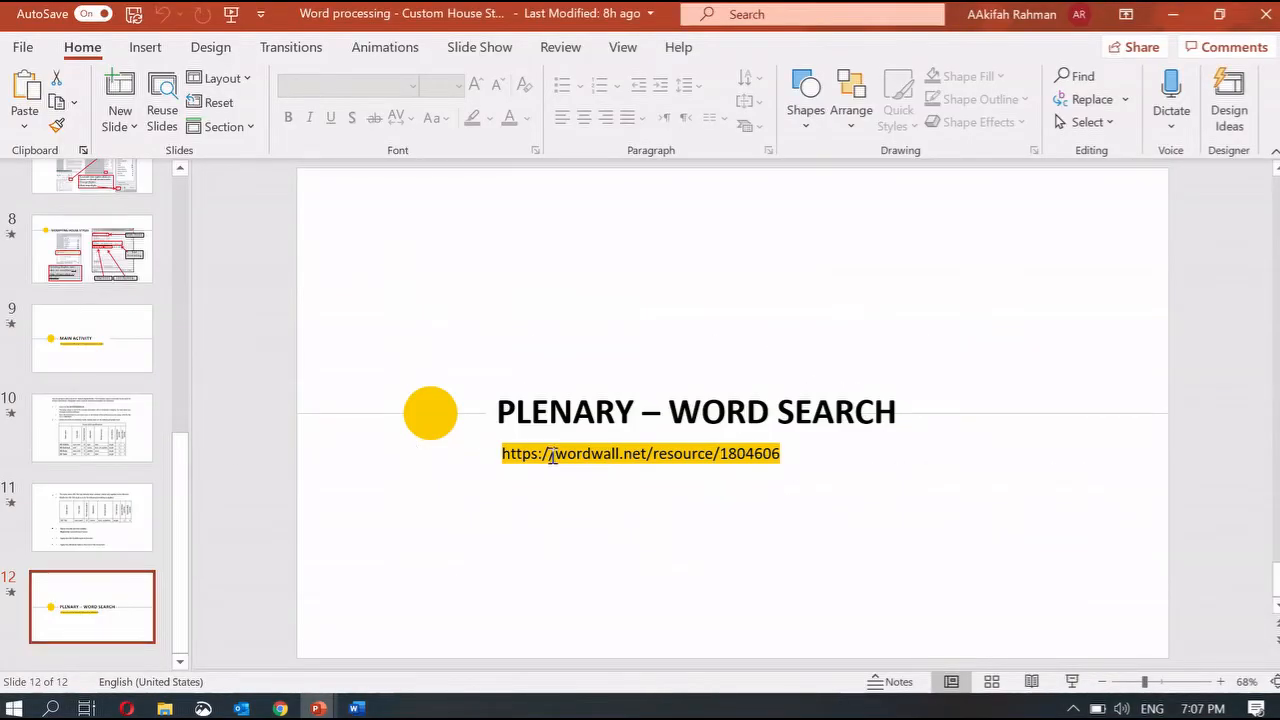
- Select the wordwall link on the slide and open the web browser
click(551, 458)
triple_click(551, 458)
key(ctrl+c)
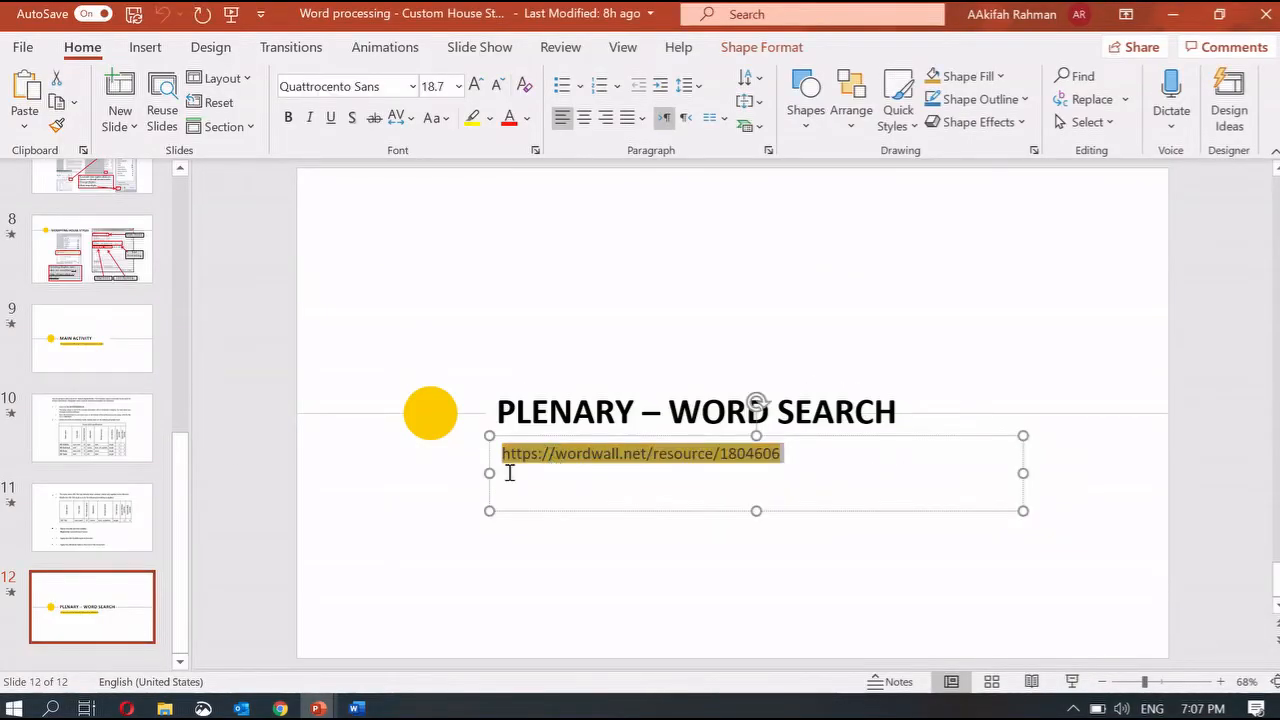
mouse_move(318, 708)
click(280, 640)
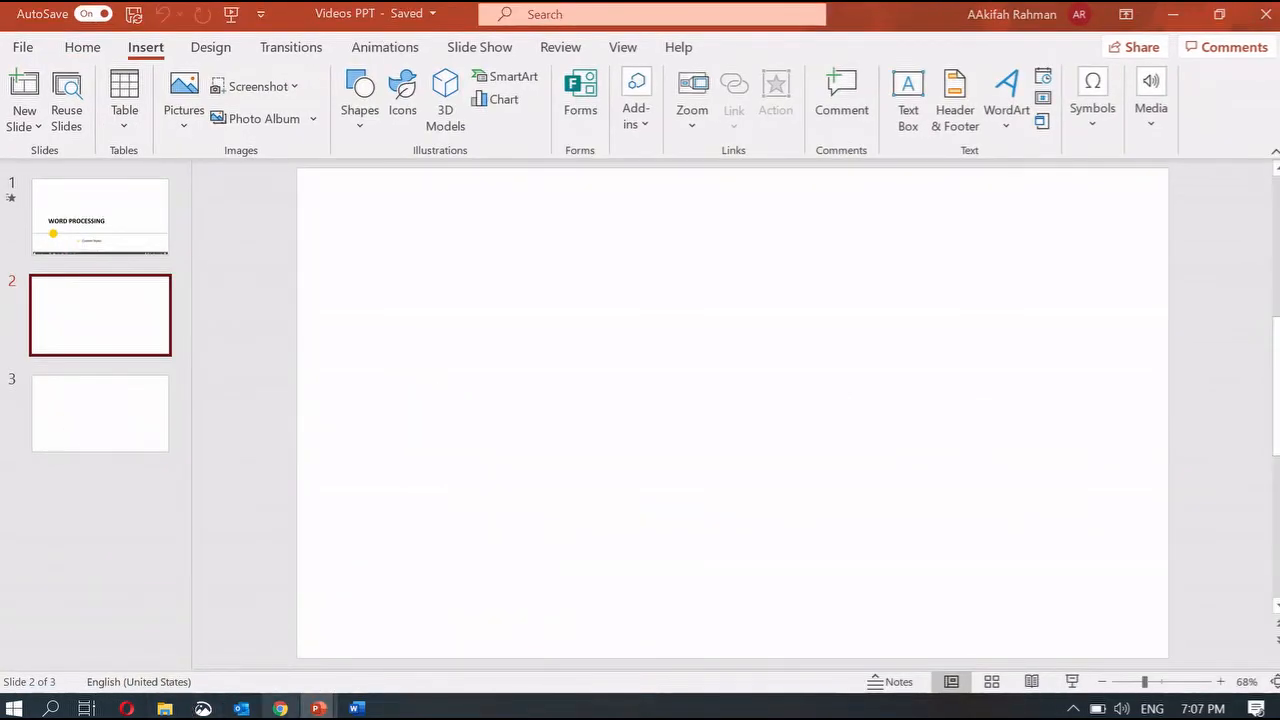
click(280, 708)
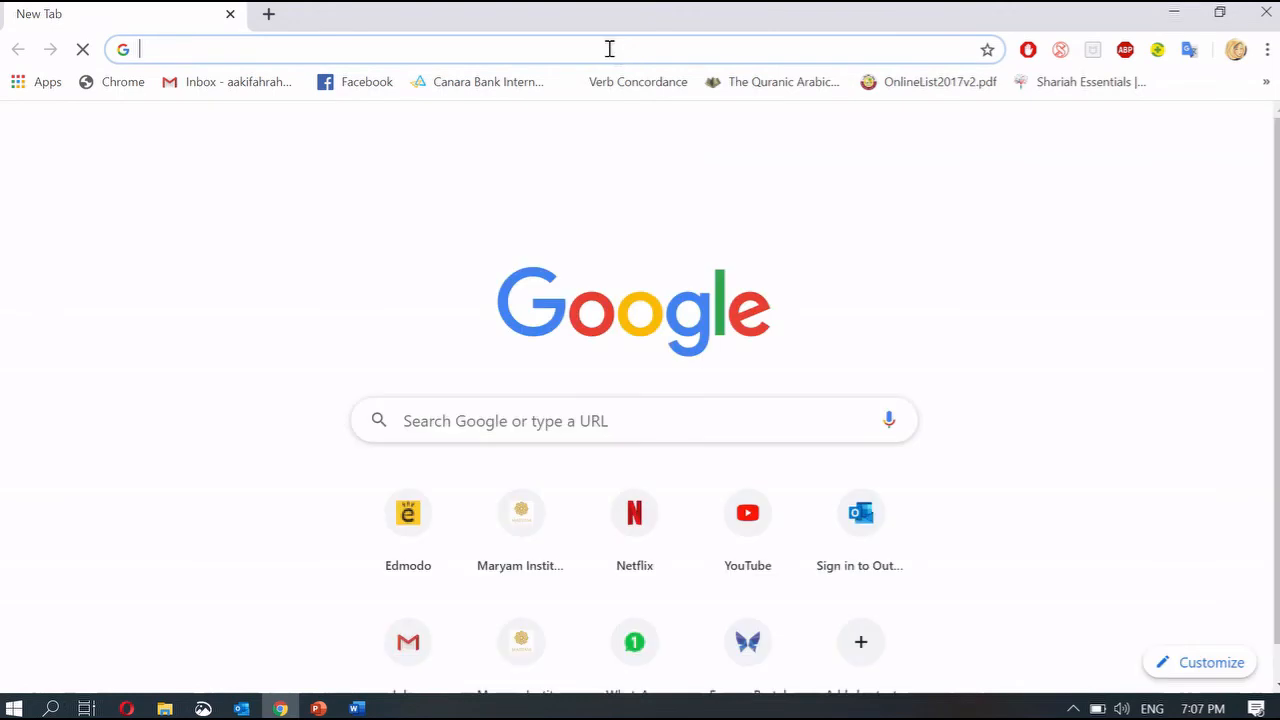
- Load the wordwall link, start the word search, and find ALIGNMENT and FOOTER
key(ctrl+v)
key(Return)
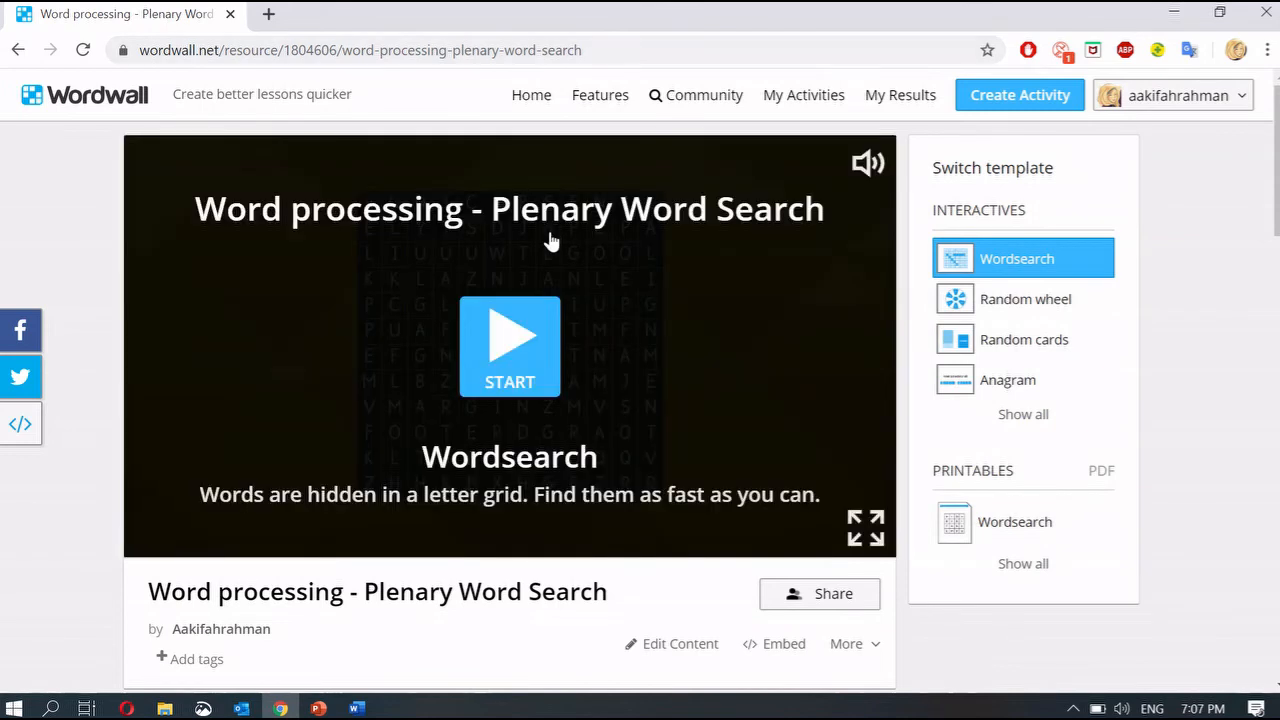
click(531, 331)
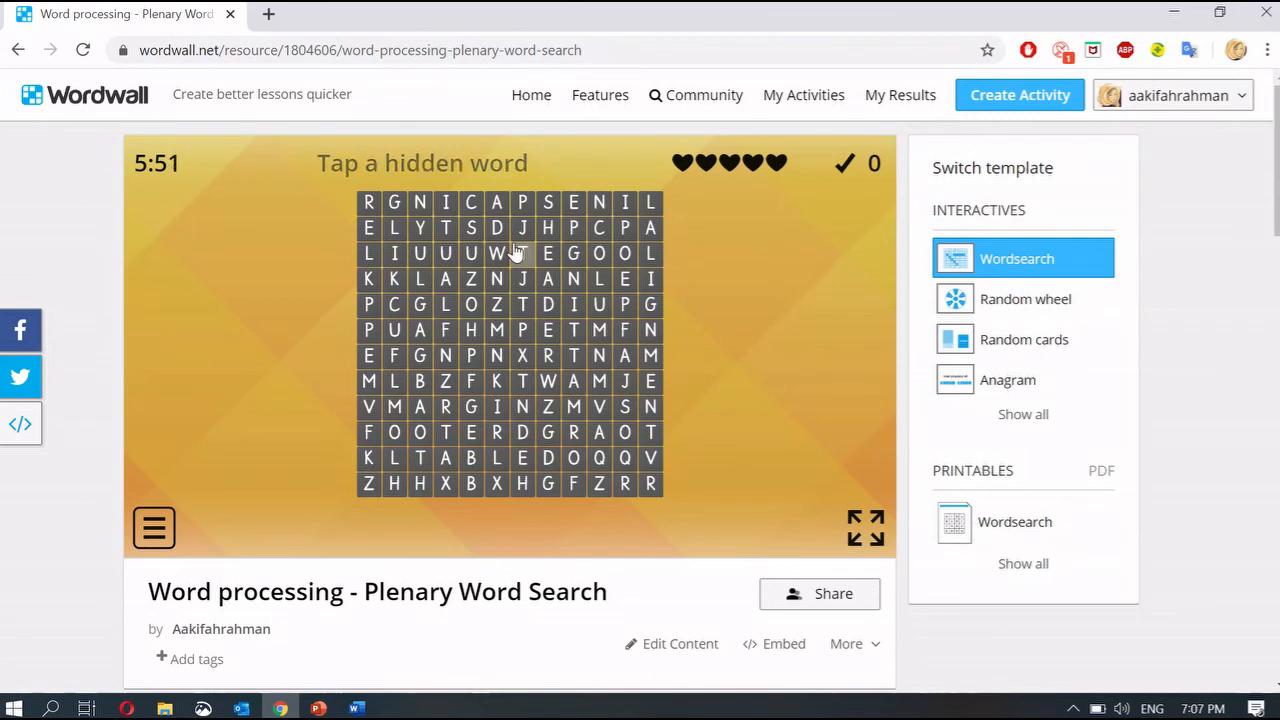
drag(650, 230, 650, 432)
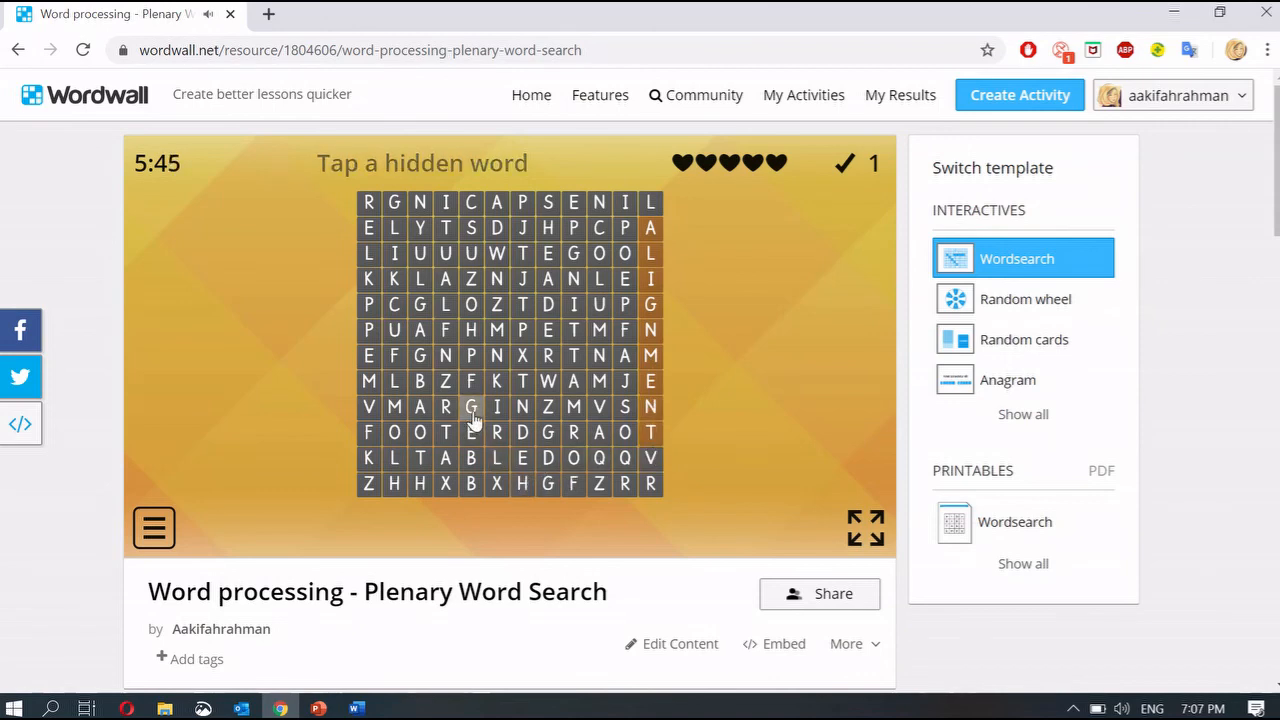
drag(368, 440, 498, 435)
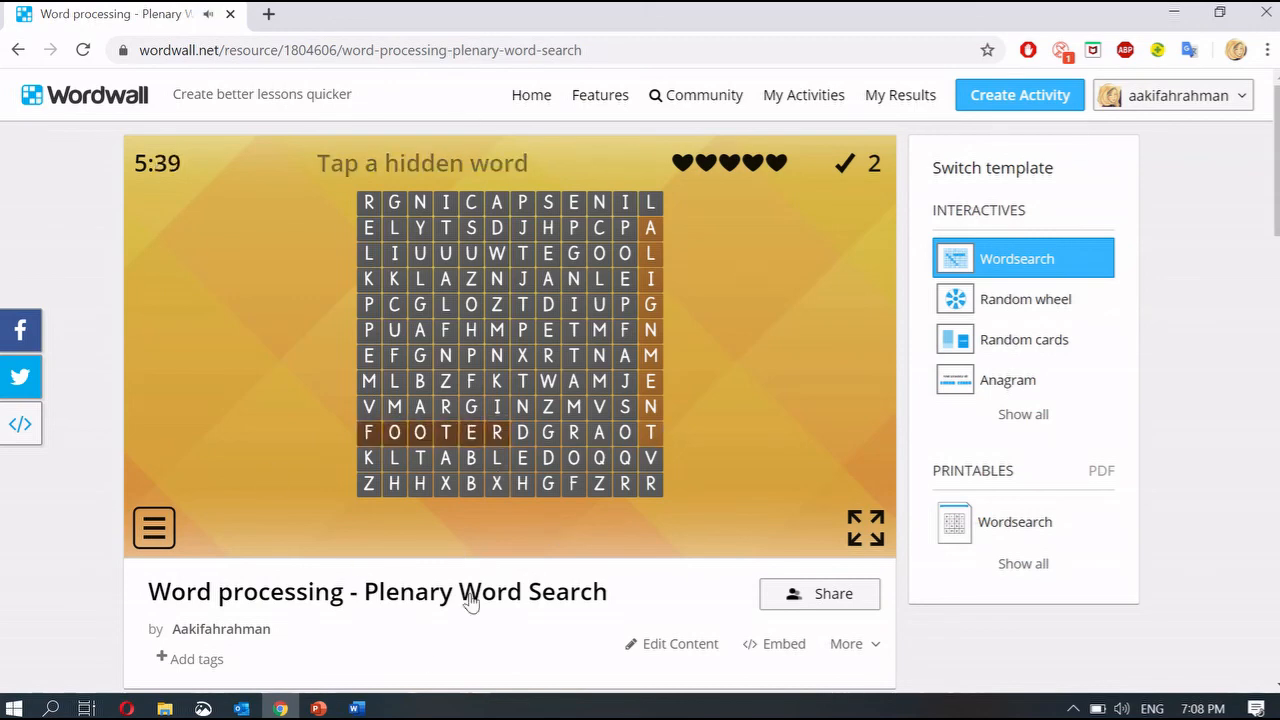
- Return to the Word processing presentation's PLENARY – WORD SEARCH slide and deselect the link box
mouse_move(318, 708)
click(428, 650)
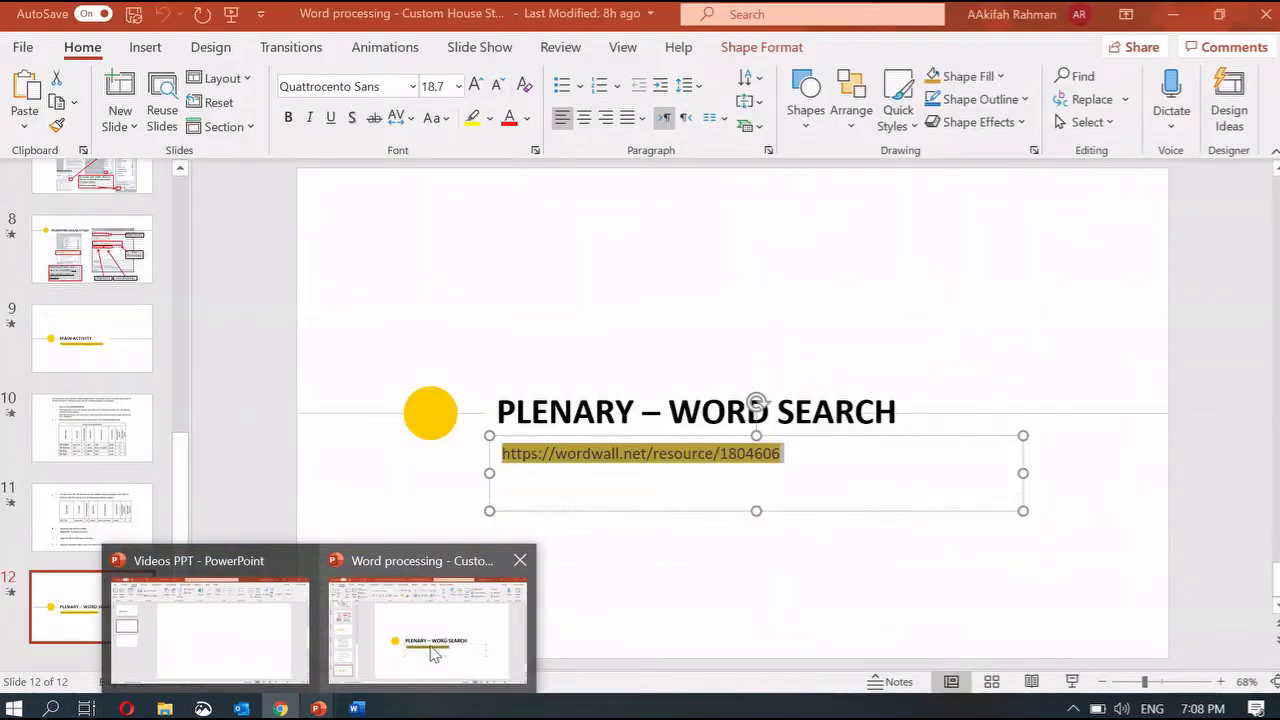
click(614, 618)
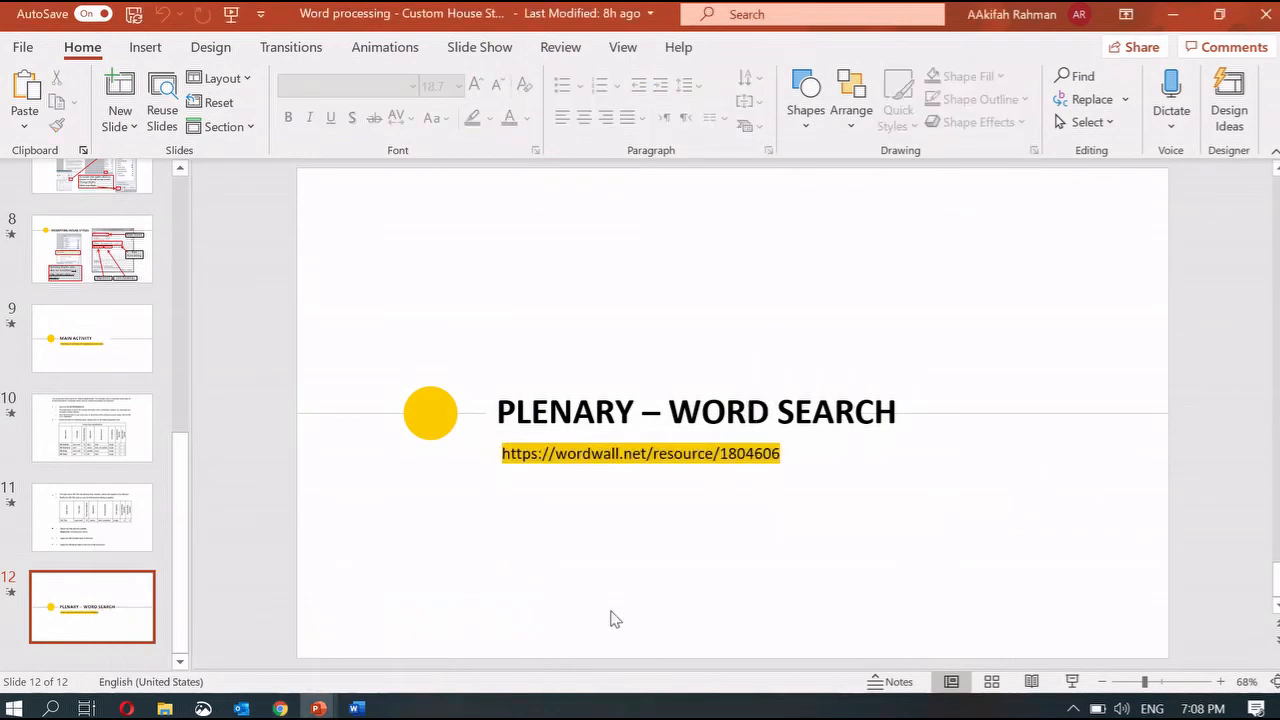